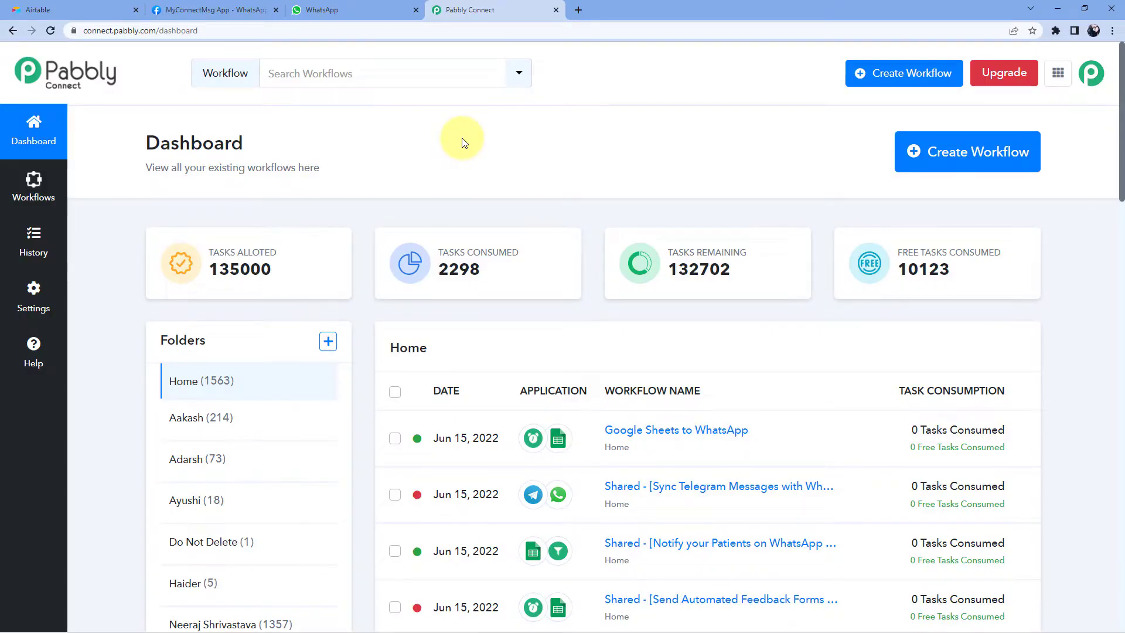
- Visit pabbly.com/connect in a new tab, close it, and start a new workflow from the dashboard
{"action": "left_click", "coordinate": [578, 9]}
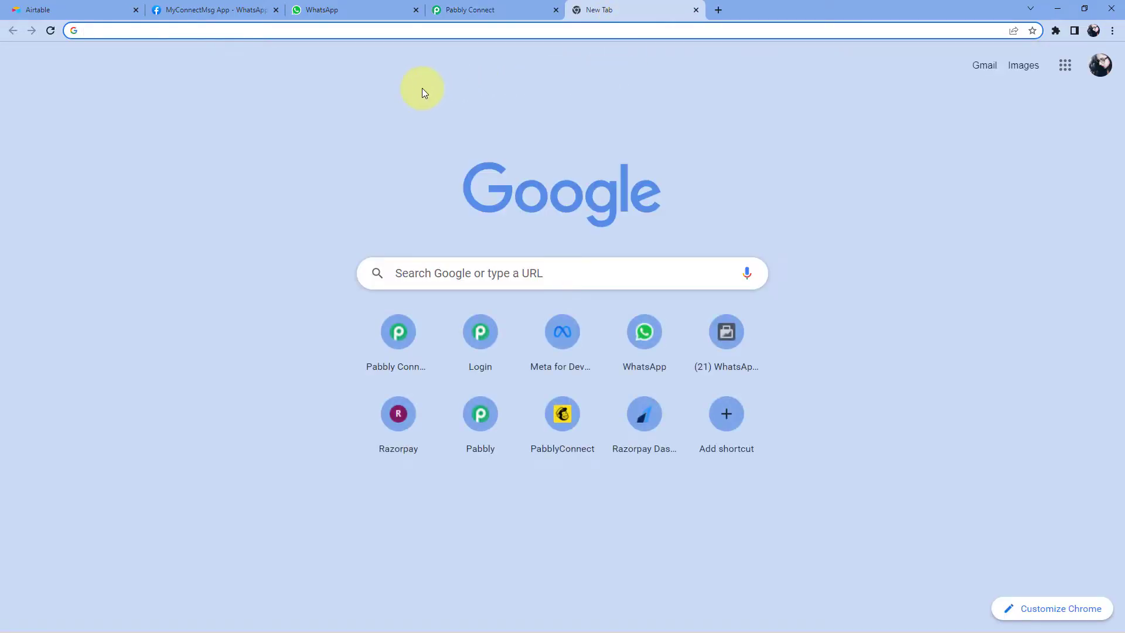
{"action": "type", "text": "pabbly.c"}
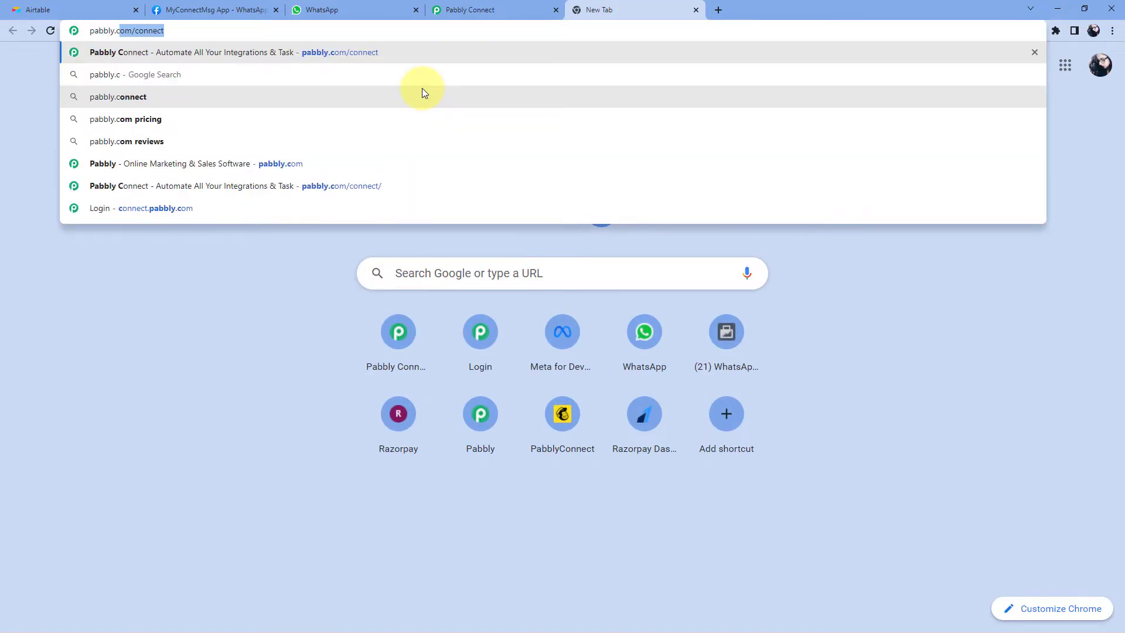
{"action": "type", "text": "om/connect"}
{"action": "key", "text": "Return"}
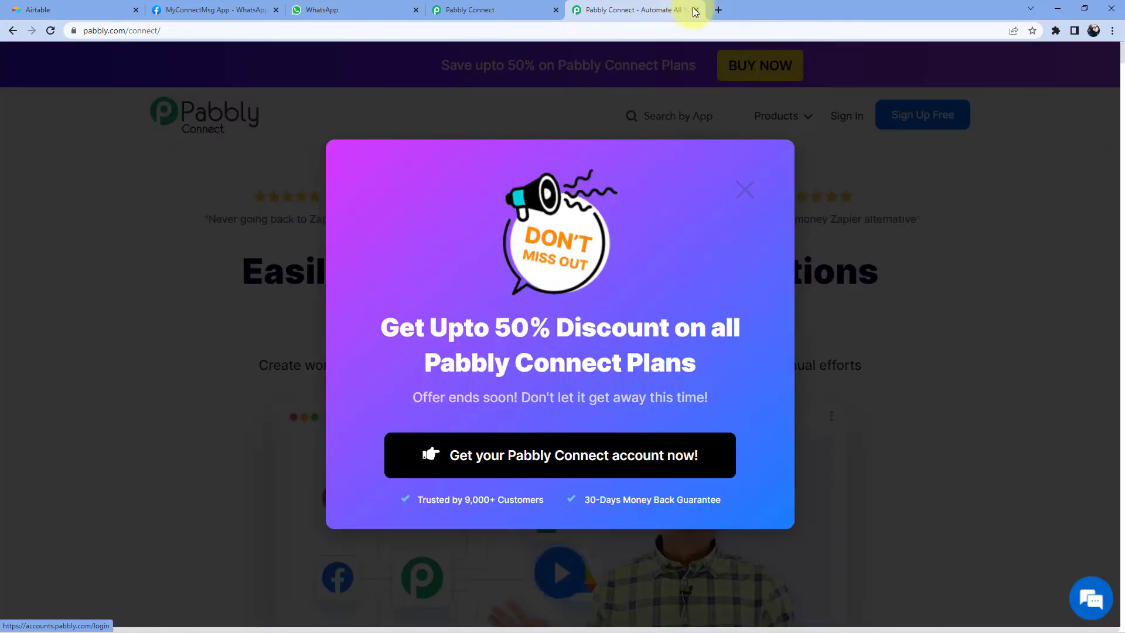
{"action": "left_click", "coordinate": [696, 10]}
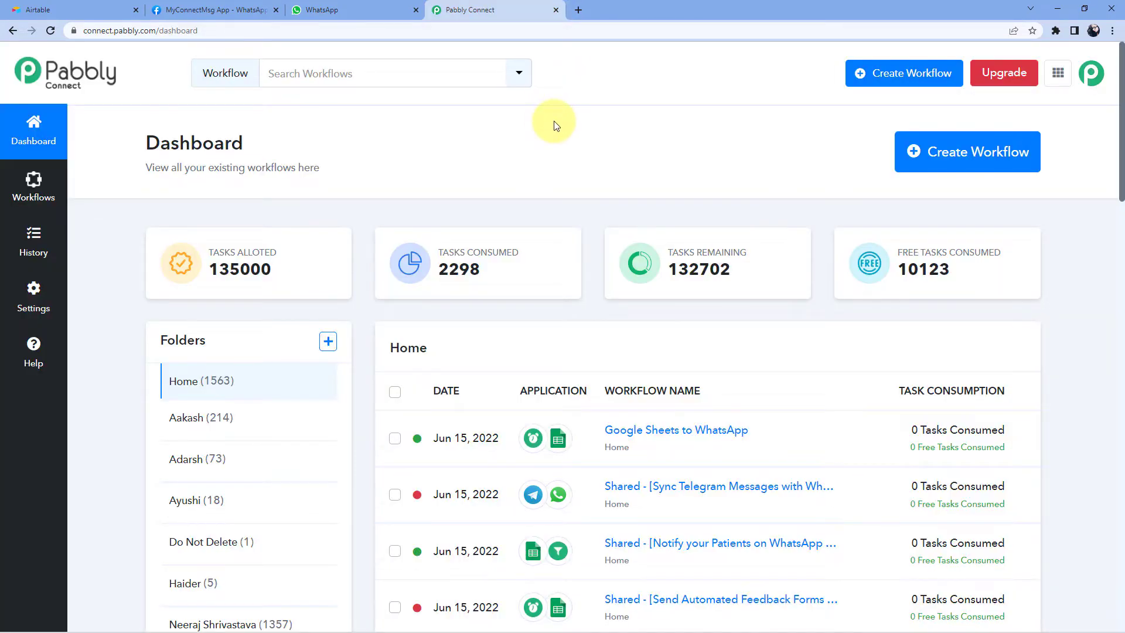
{"action": "left_click", "coordinate": [930, 156]}
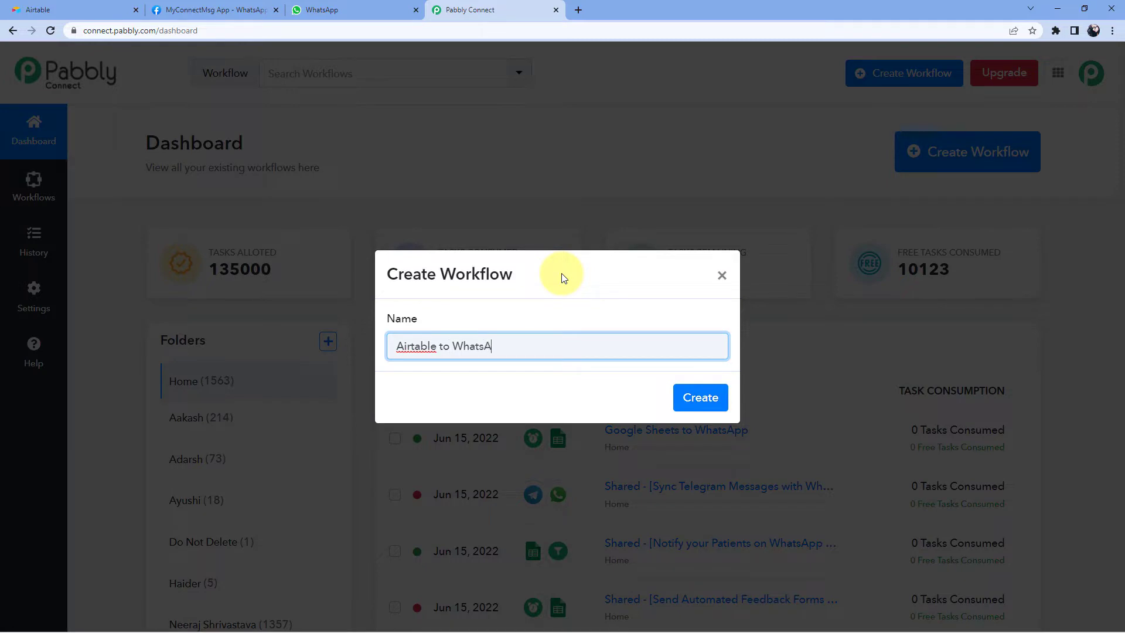
- Create the 'Airtable to WhatsApp' workflow and re-expand its Trigger card to show the app list
{"action": "left_click", "coordinate": [697, 401]}
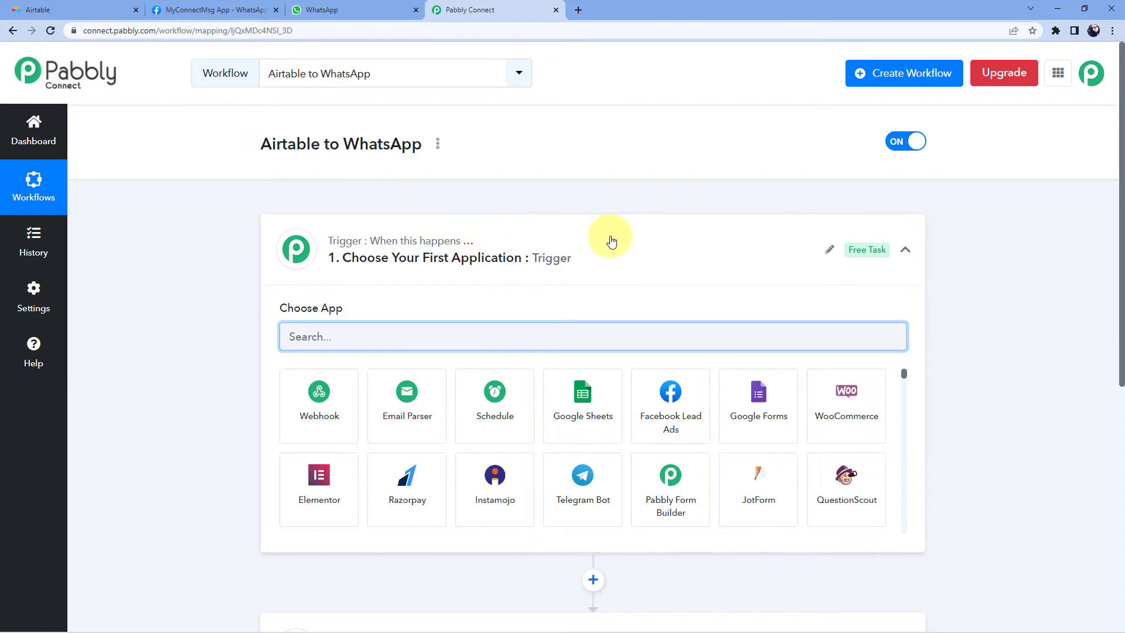
{"action": "left_click", "coordinate": [611, 241]}
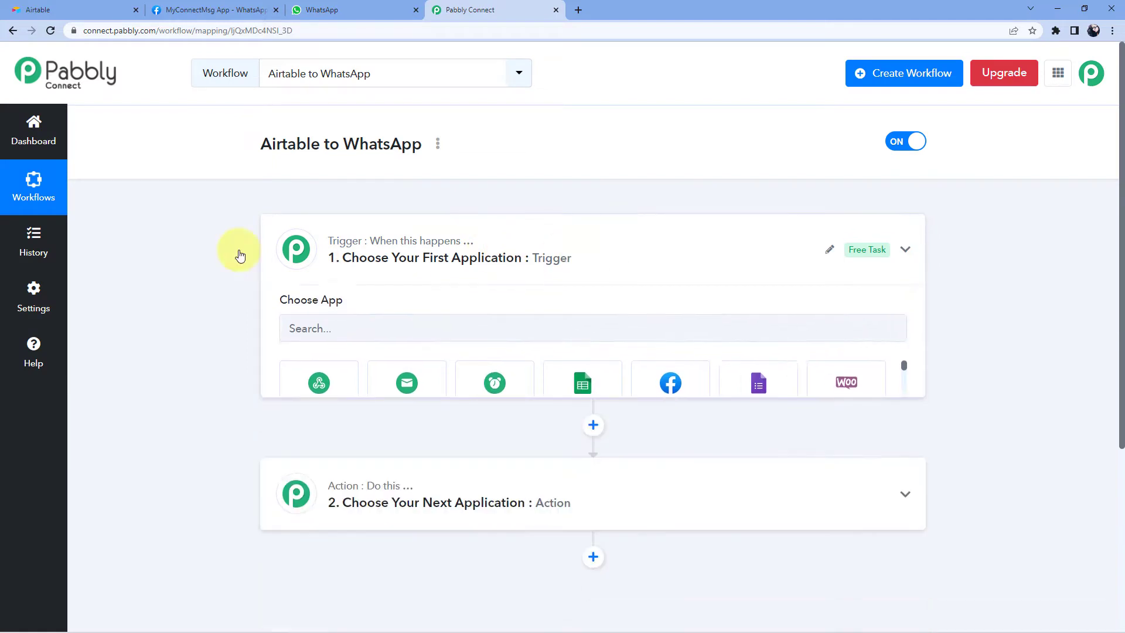
{"action": "scroll", "coordinate": [178, 234], "scroll_direction": "down", "scroll_amount": 1}
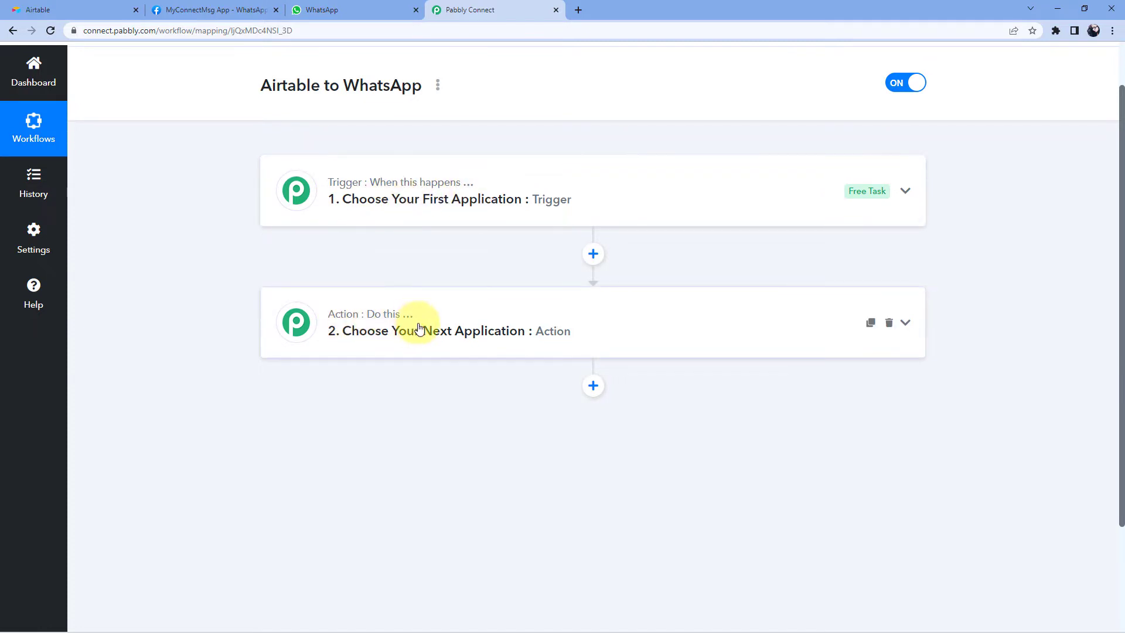
{"action": "left_click", "coordinate": [568, 177]}
{"action": "scroll", "coordinate": [195, 246], "scroll_direction": "down", "scroll_amount": 1}
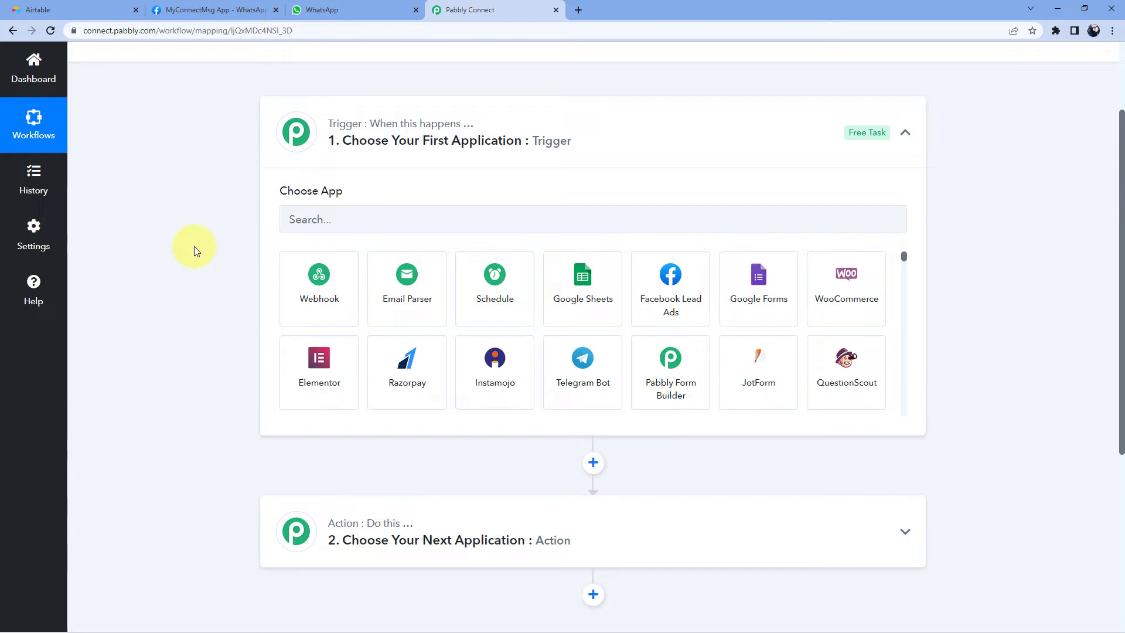
- Choose Airtable with the New Record trigger event and begin adding a new Airtable connection
{"action": "left_click", "coordinate": [333, 223]}
{"action": "type", "text": "Airtable"}
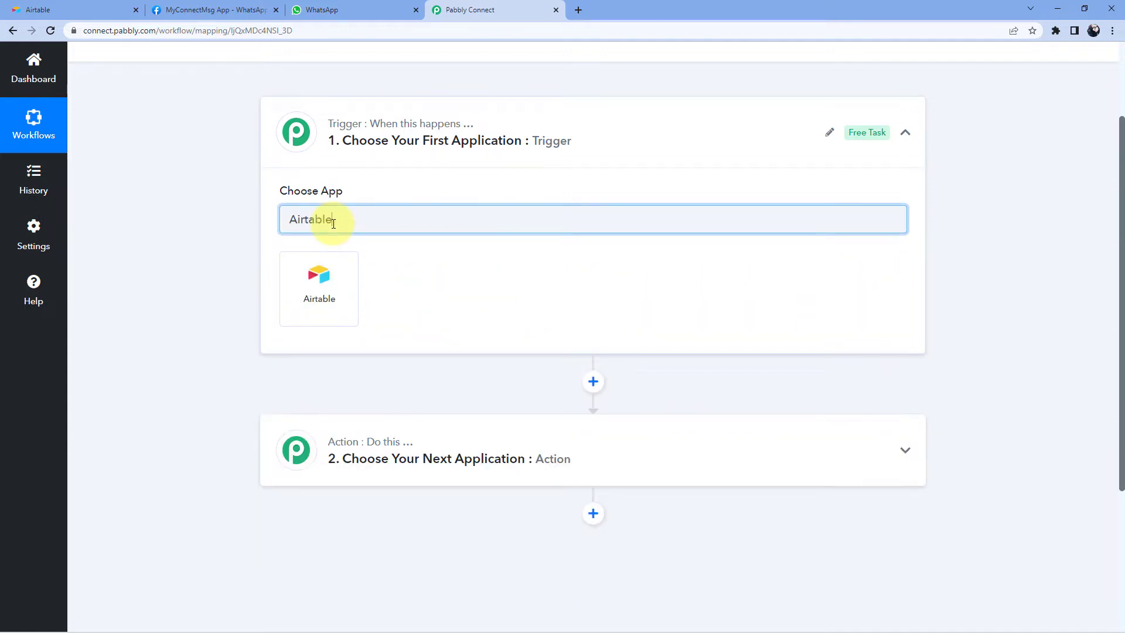
{"action": "left_click", "coordinate": [335, 256]}
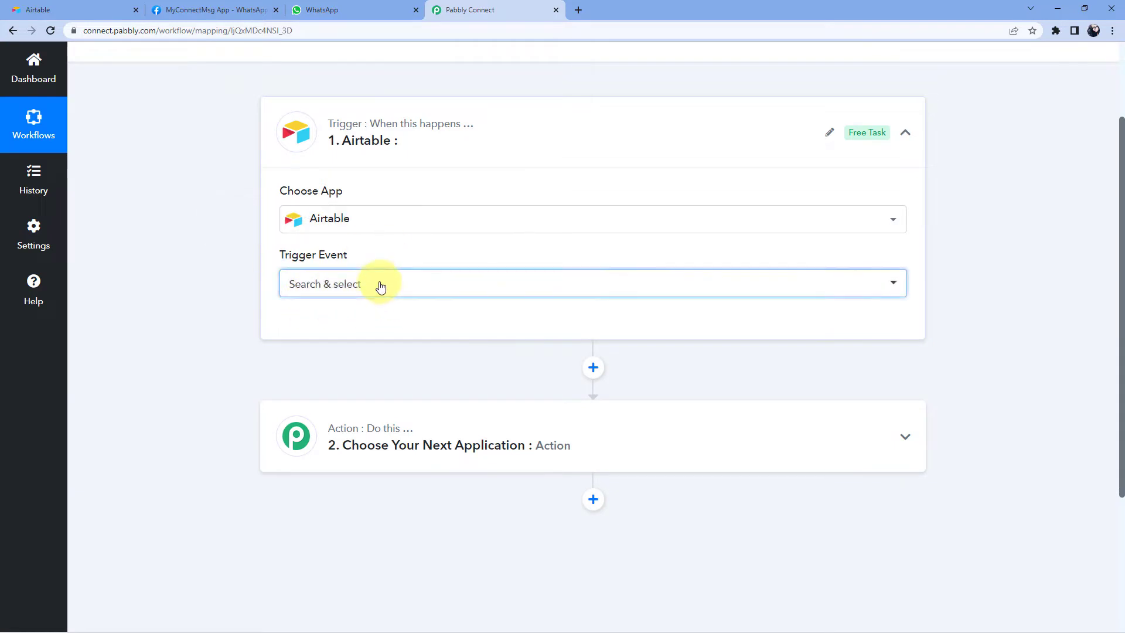
{"action": "left_click", "coordinate": [377, 284]}
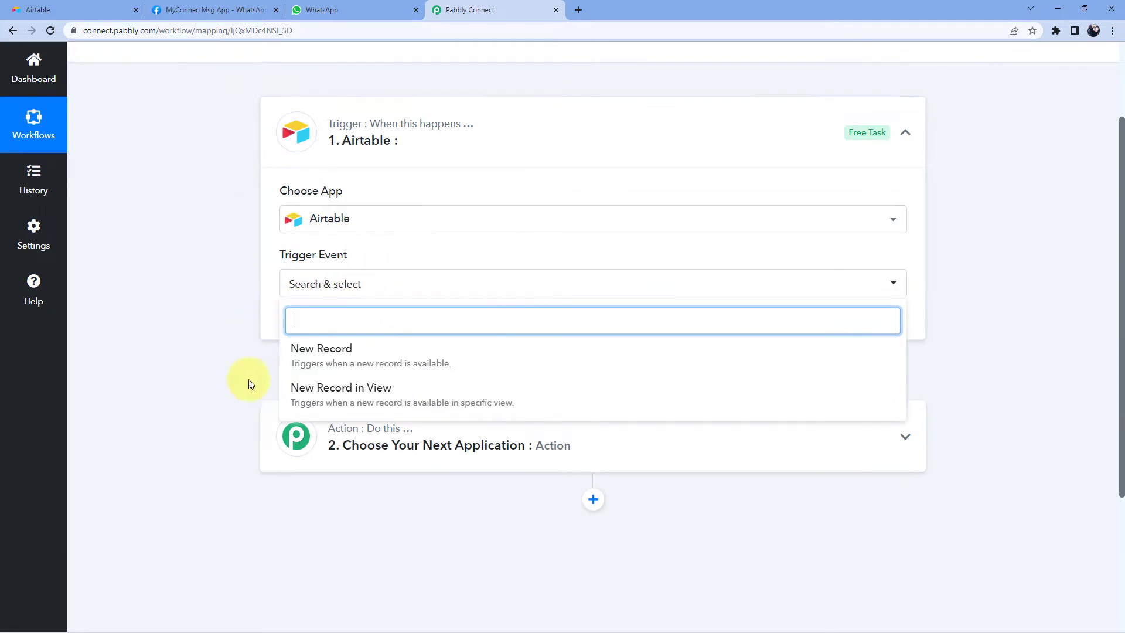
{"action": "left_click", "coordinate": [375, 351]}
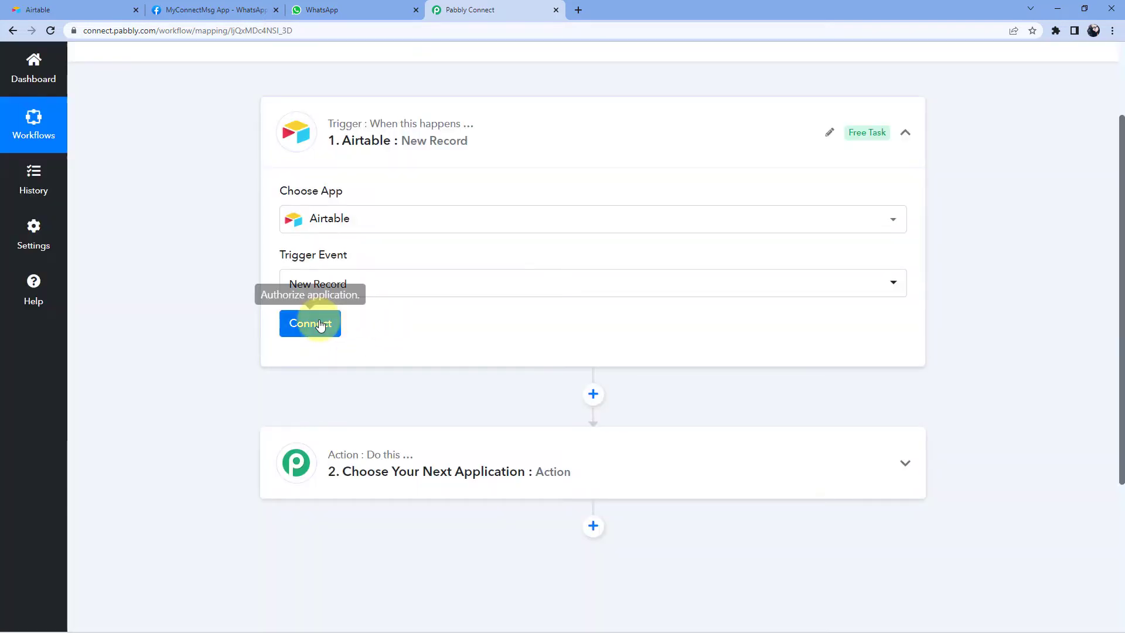
{"action": "left_click", "coordinate": [318, 323]}
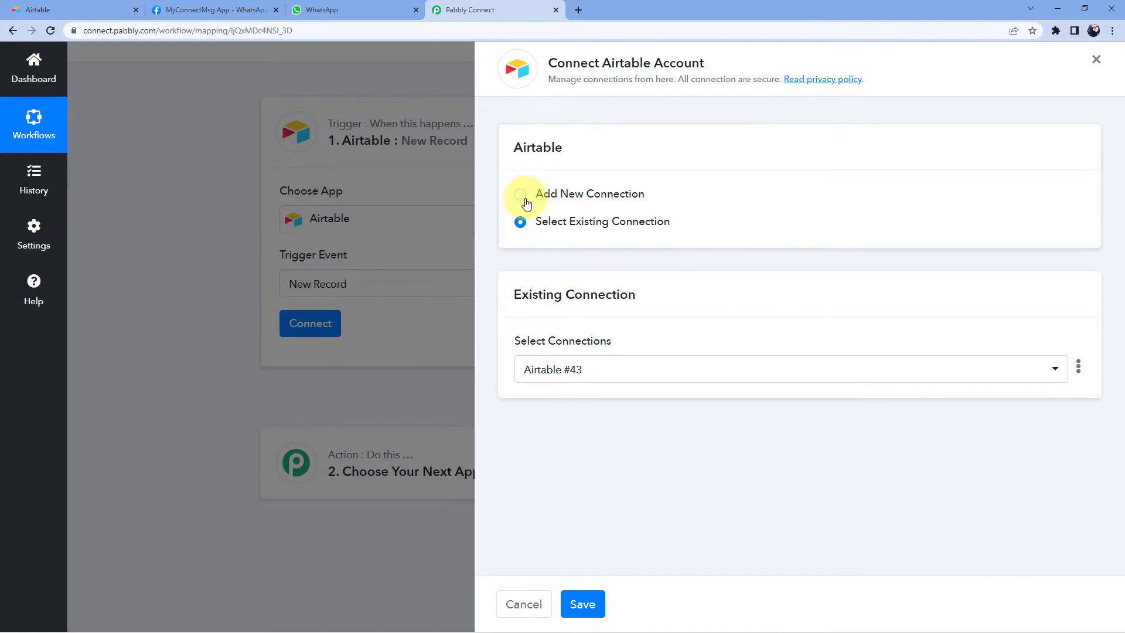
{"action": "left_click", "coordinate": [524, 199]}
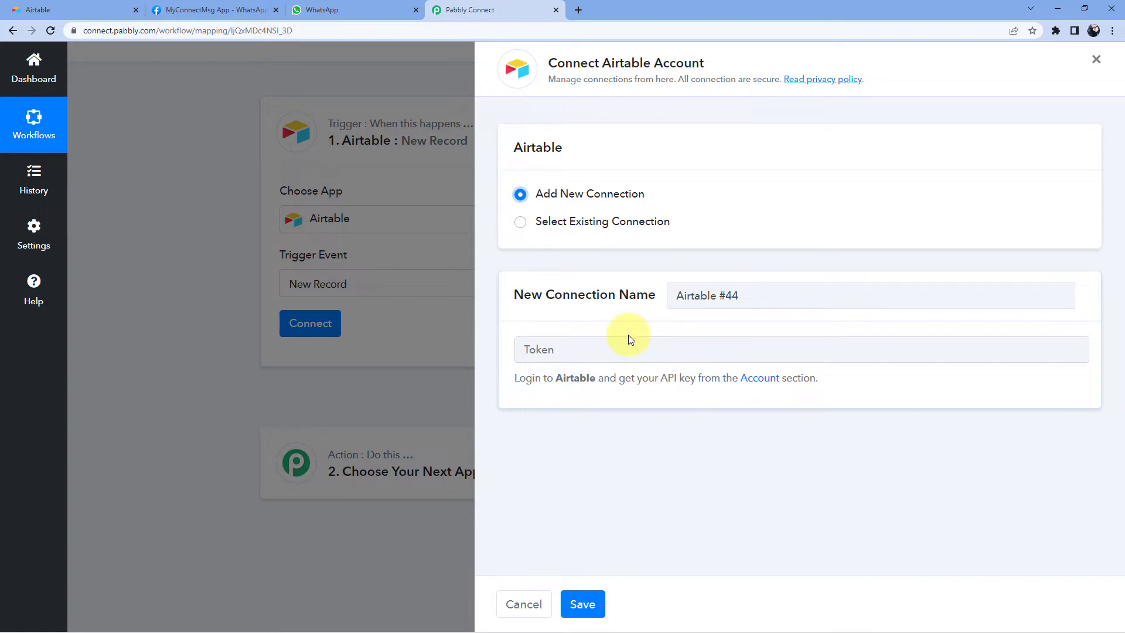
{"action": "left_click", "coordinate": [36, 9]}
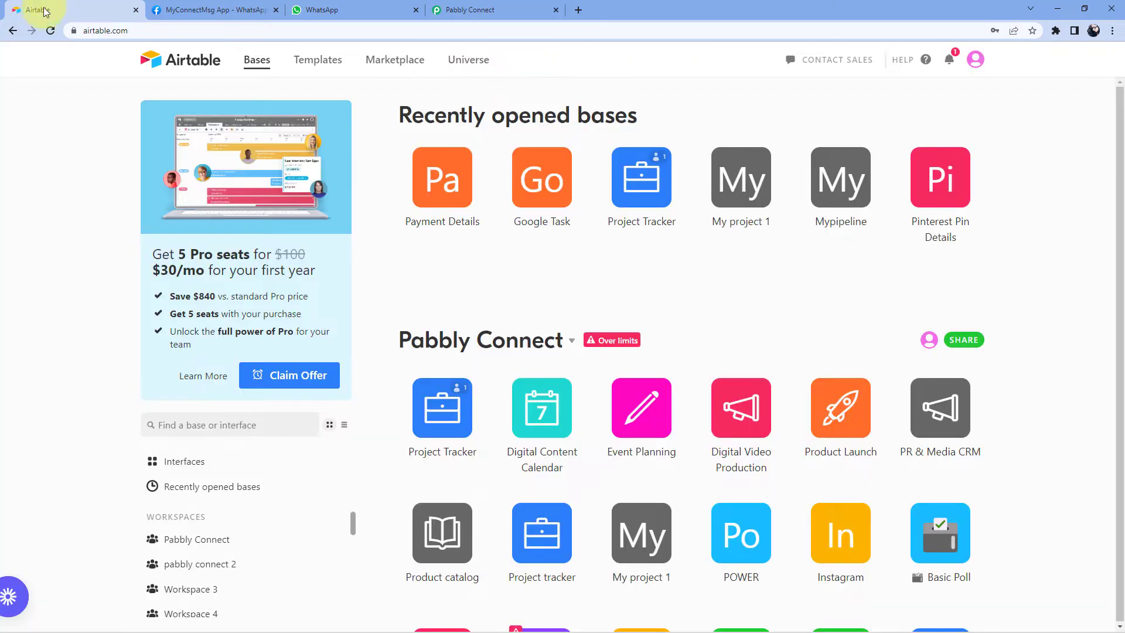
{"action": "left_click", "coordinate": [976, 63]}
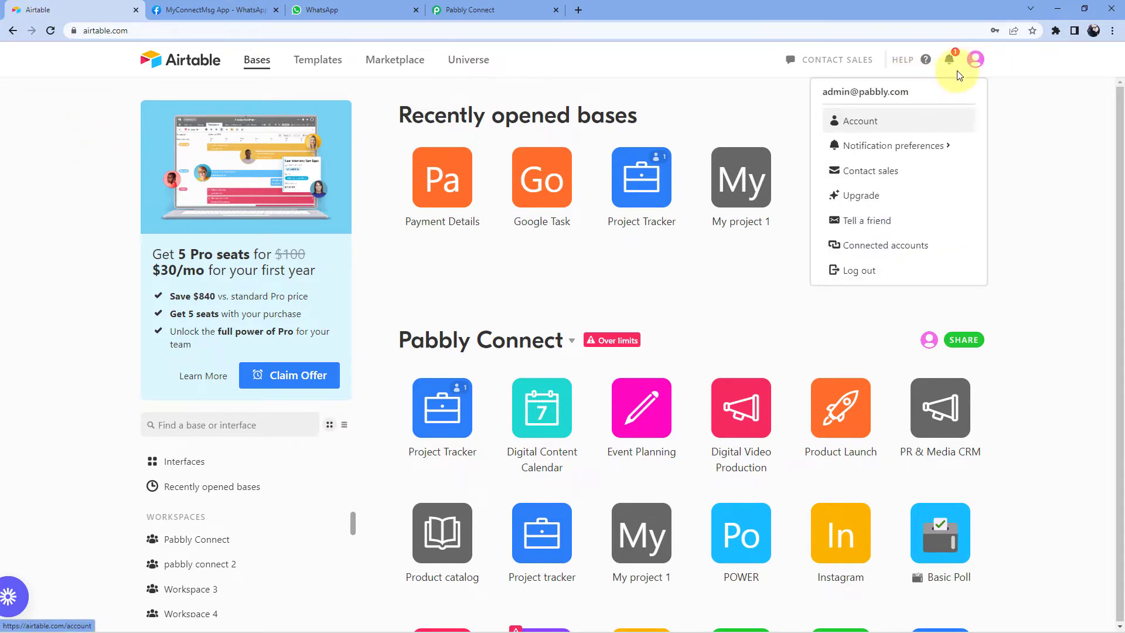
{"action": "left_click", "coordinate": [866, 121]}
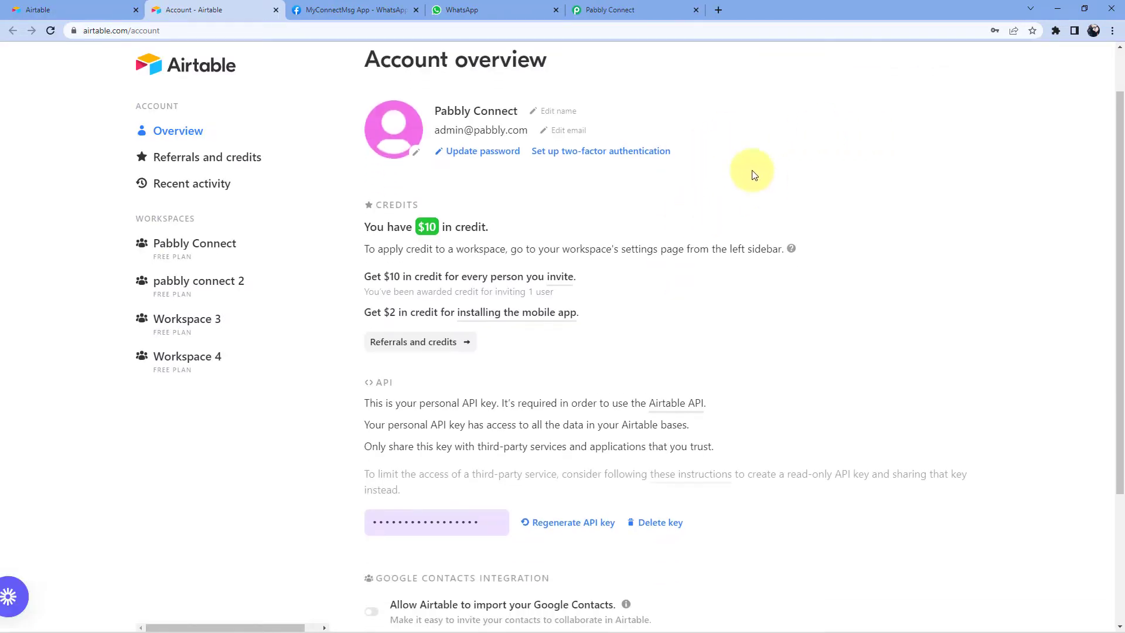
{"action": "scroll", "coordinate": [721, 188], "scroll_direction": "down", "scroll_amount": 3}
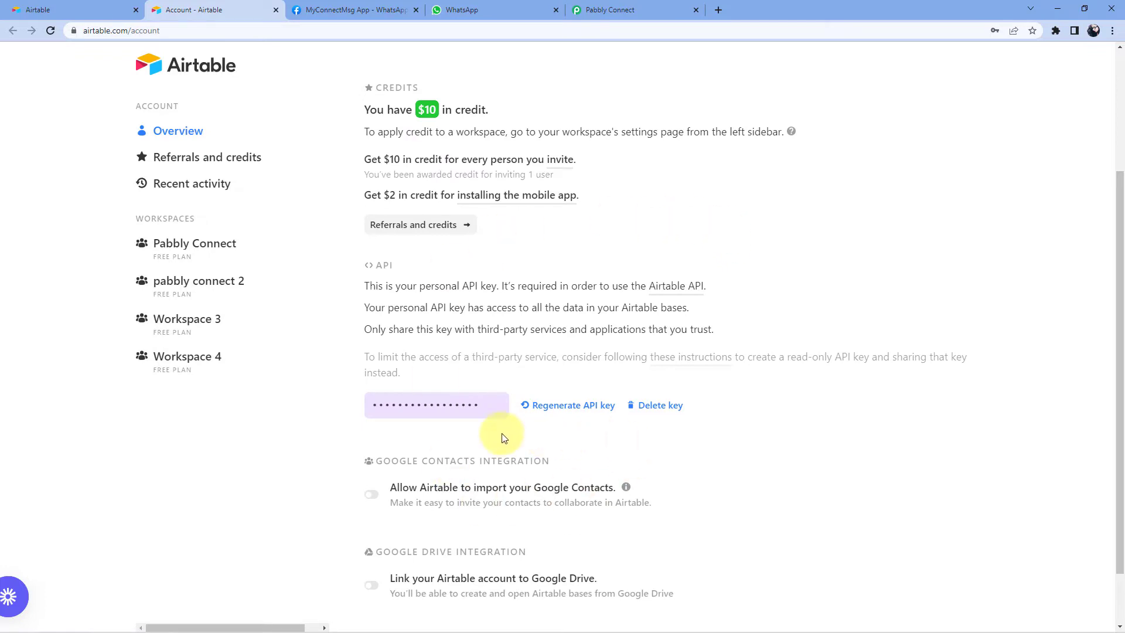
{"action": "left_click", "coordinate": [482, 404]}
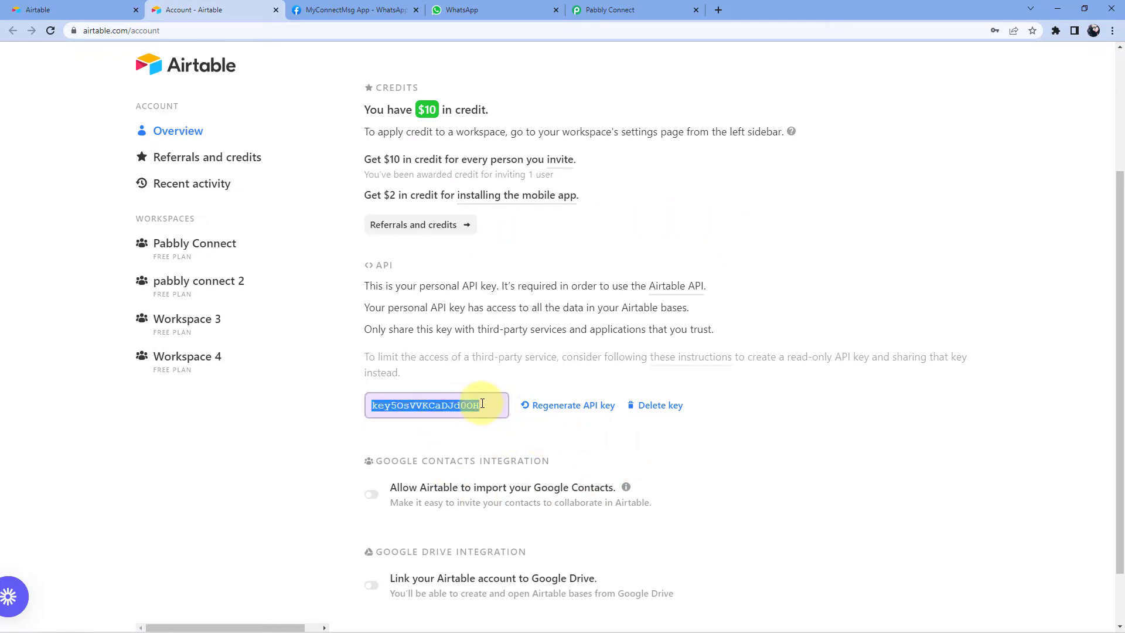
{"action": "right_click", "coordinate": [464, 405]}
{"action": "left_click", "coordinate": [481, 423]}
{"action": "left_click", "coordinate": [339, 392]}
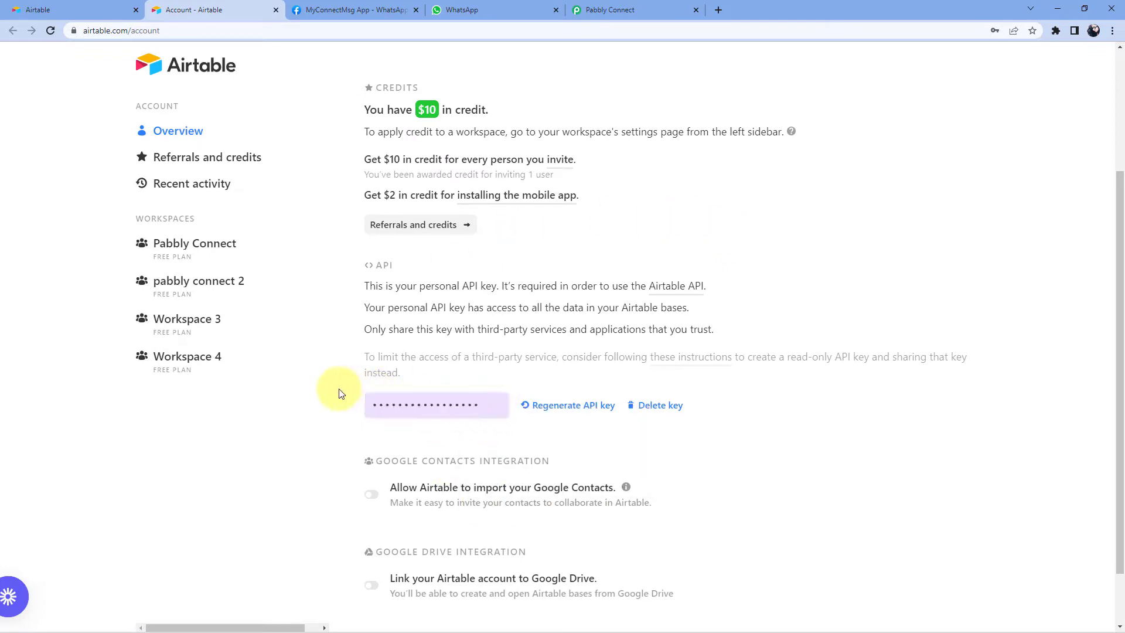
{"action": "left_click", "coordinate": [601, 10]}
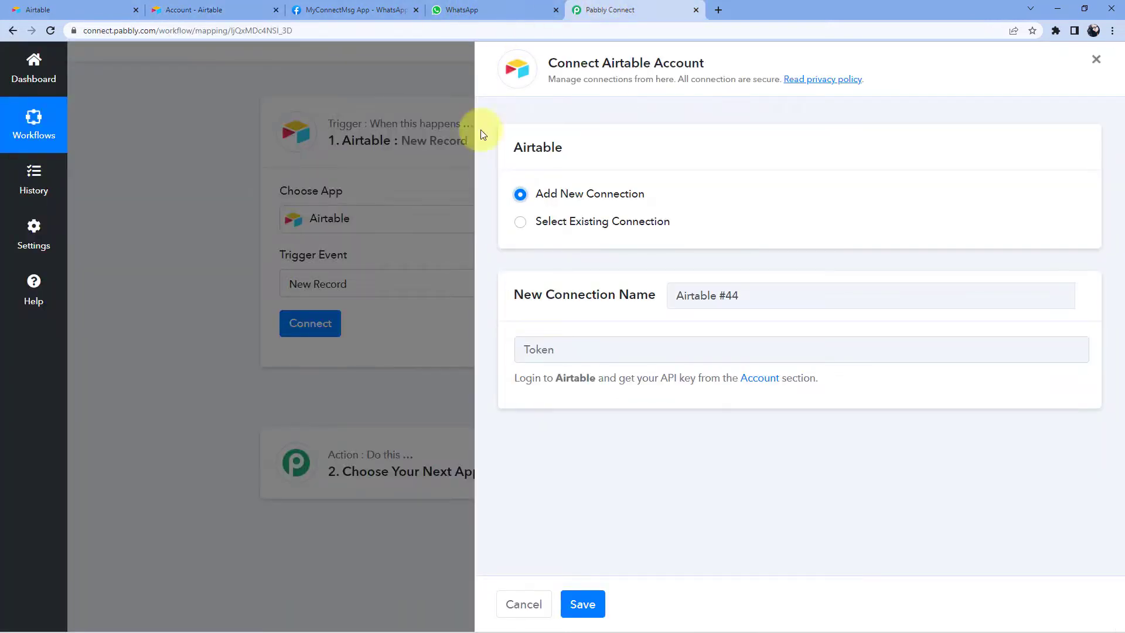
- Paste the Airtable API key as the token and save the connection to load base and table options
{"action": "left_click", "coordinate": [599, 346]}
{"action": "right_click", "coordinate": [592, 350]}
{"action": "left_click", "coordinate": [628, 438]}
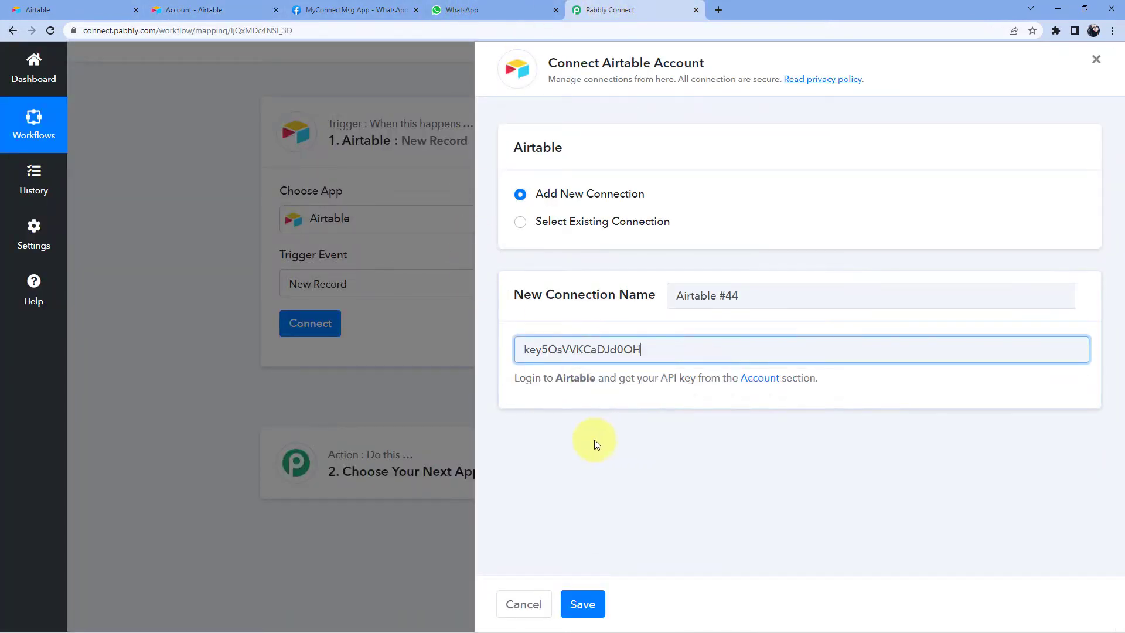
{"action": "left_click", "coordinate": [596, 603]}
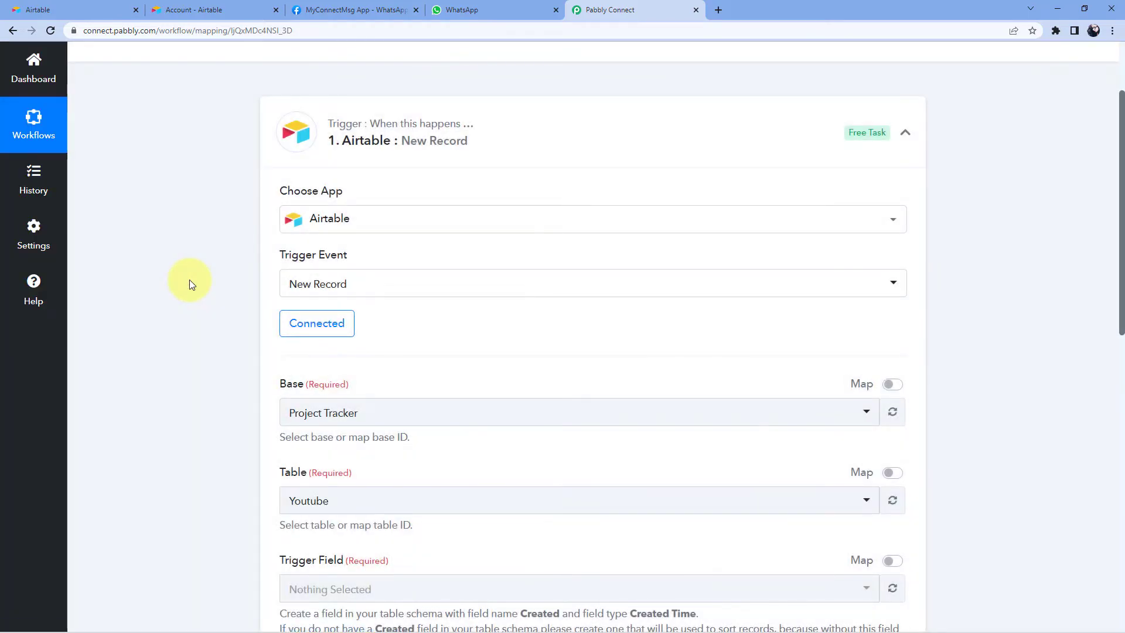
{"action": "scroll", "coordinate": [193, 299], "scroll_direction": "down", "scroll_amount": 2}
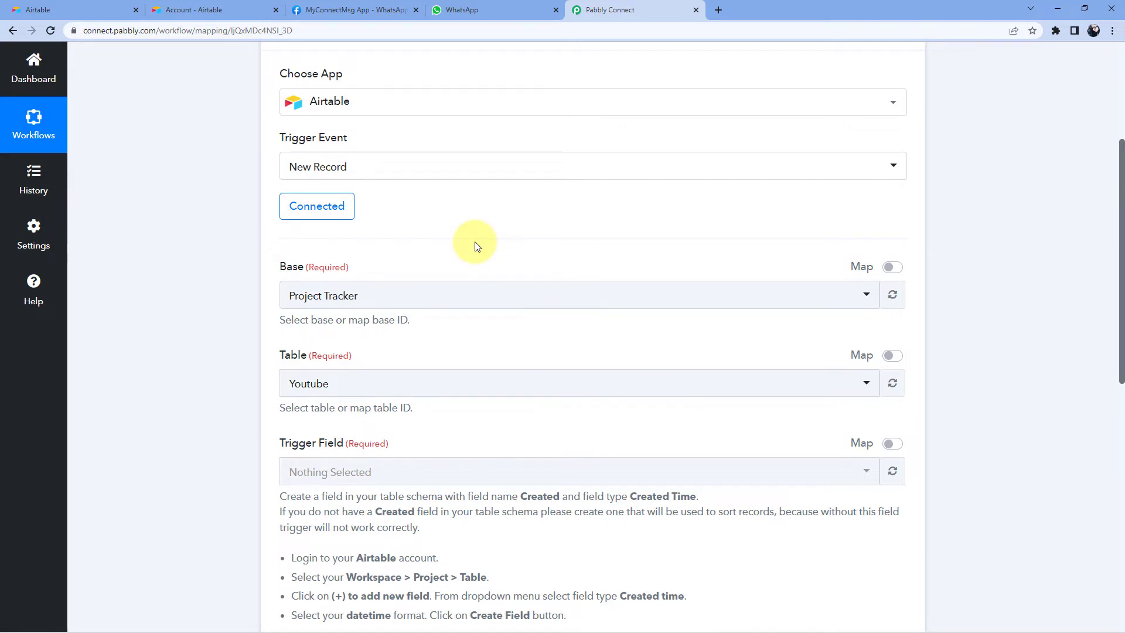
{"action": "scroll", "coordinate": [474, 246], "scroll_direction": "down", "scroll_amount": 1}
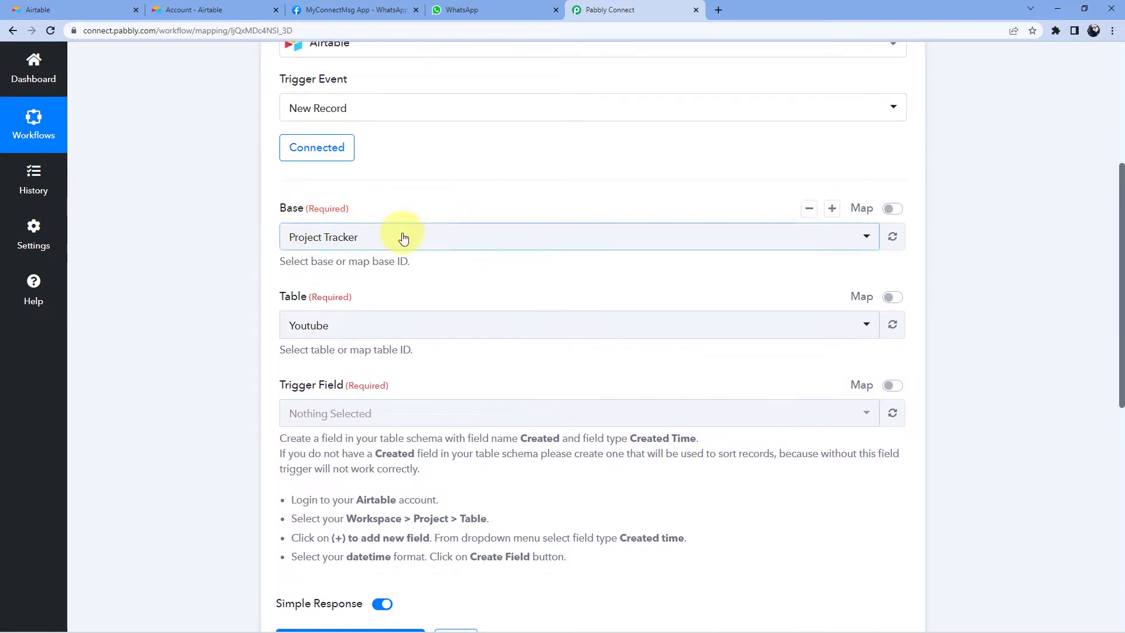
- Search 'pay' in the Base dropdown and select the Payment Details base
{"action": "left_click", "coordinate": [403, 237]}
{"action": "scroll", "coordinate": [263, 269], "scroll_direction": "down", "scroll_amount": 4}
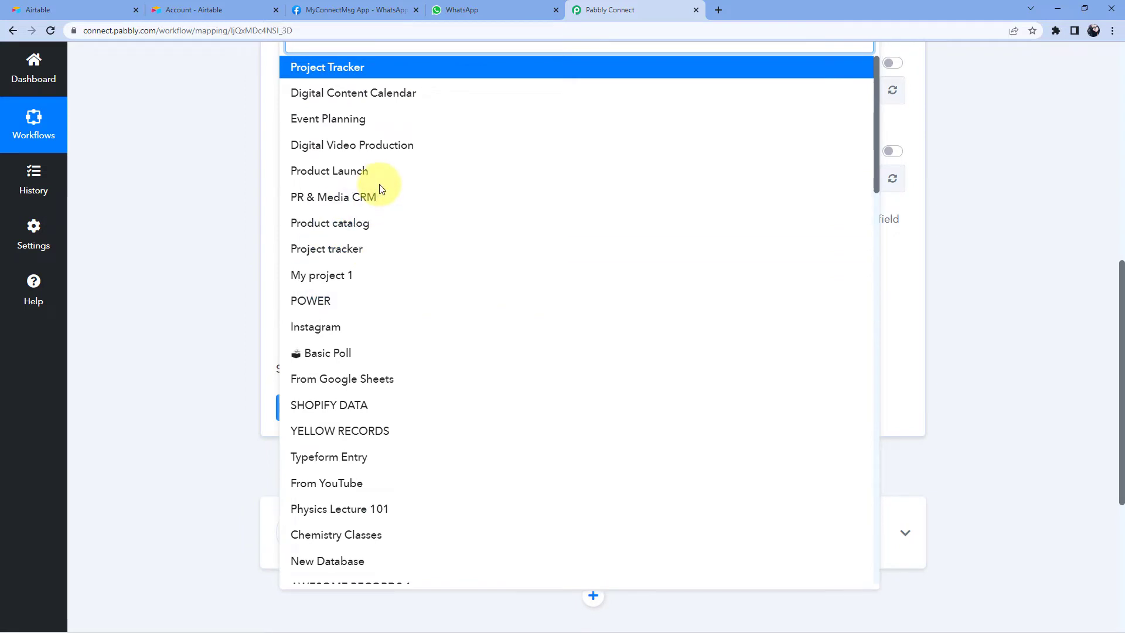
{"action": "left_click", "coordinate": [92, 6]}
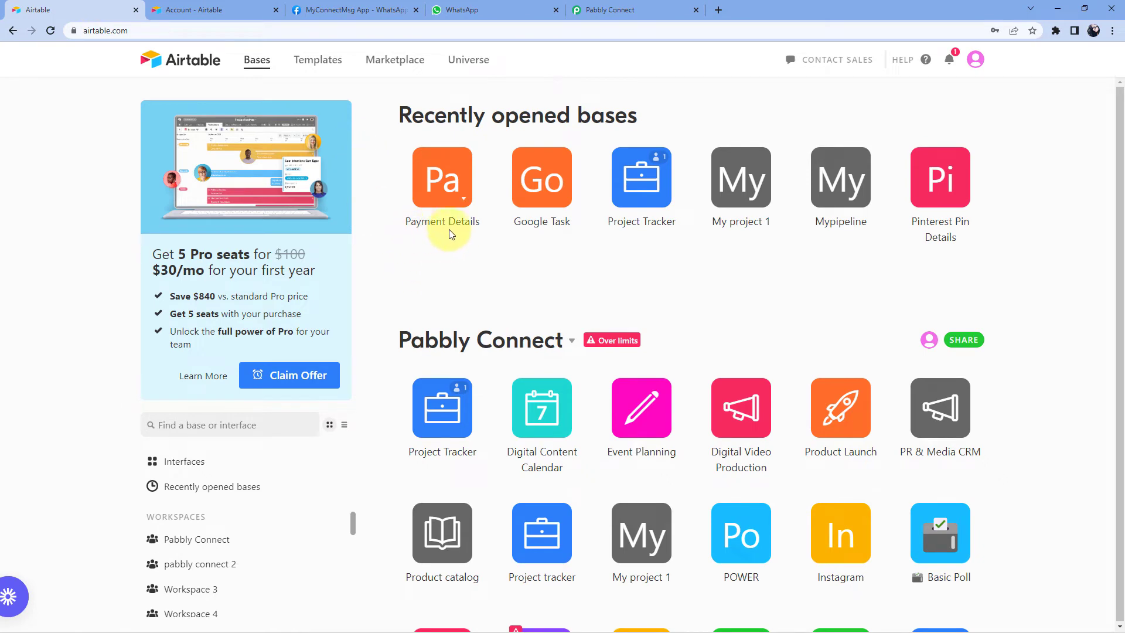
{"action": "left_click", "coordinate": [645, 7]}
{"action": "scroll", "coordinate": [359, 116], "scroll_direction": "up", "scroll_amount": 1}
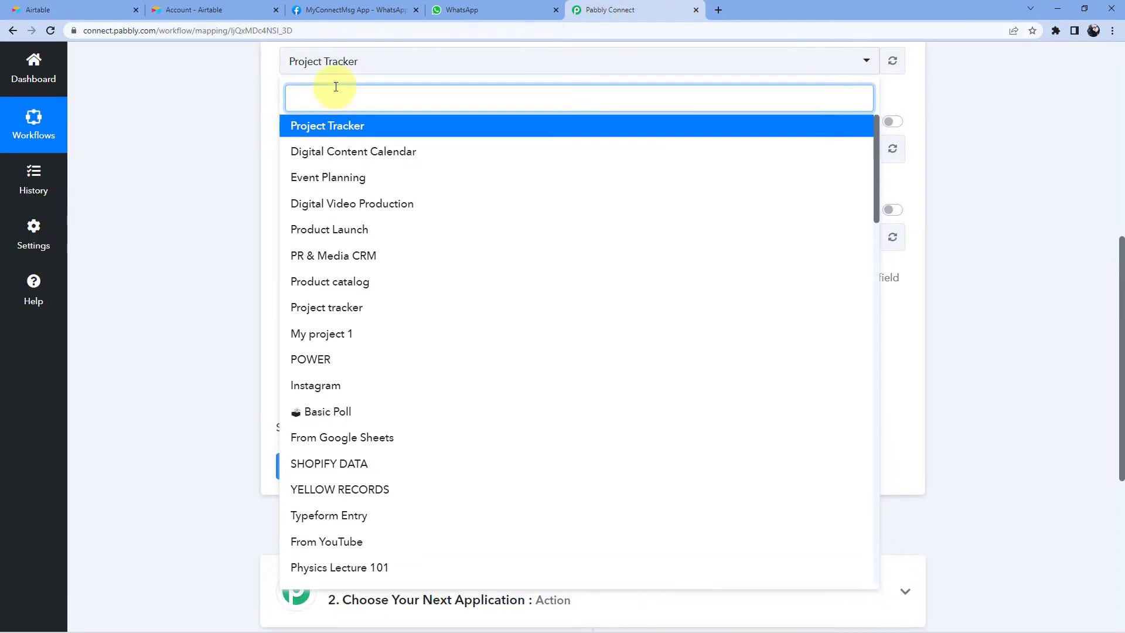
{"action": "type", "text": "pay"}
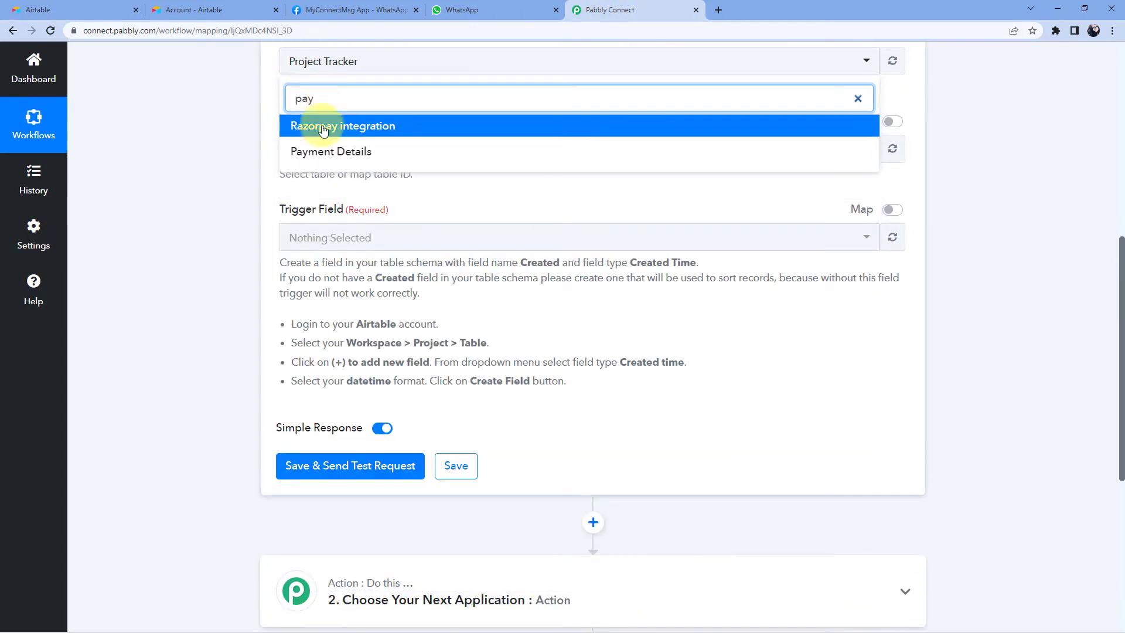
{"action": "left_click", "coordinate": [325, 151]}
- Select All Payment as the trigger table, checking the base's tables in Airtable
{"action": "scroll", "coordinate": [252, 212], "scroll_direction": "up", "scroll_amount": 1}
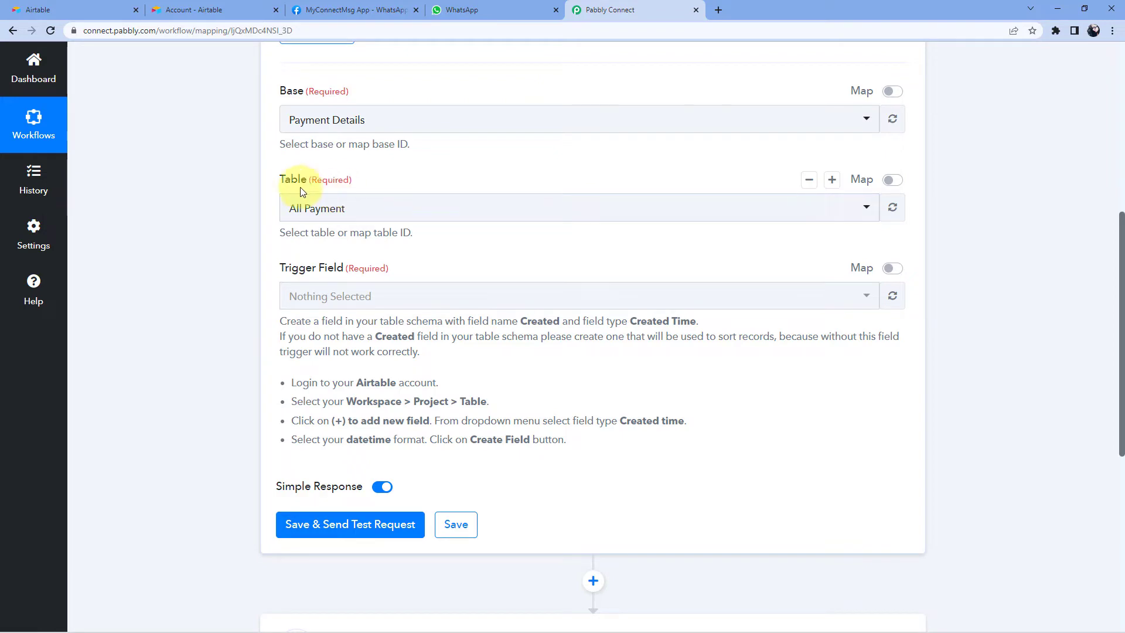
{"action": "left_click", "coordinate": [359, 210]}
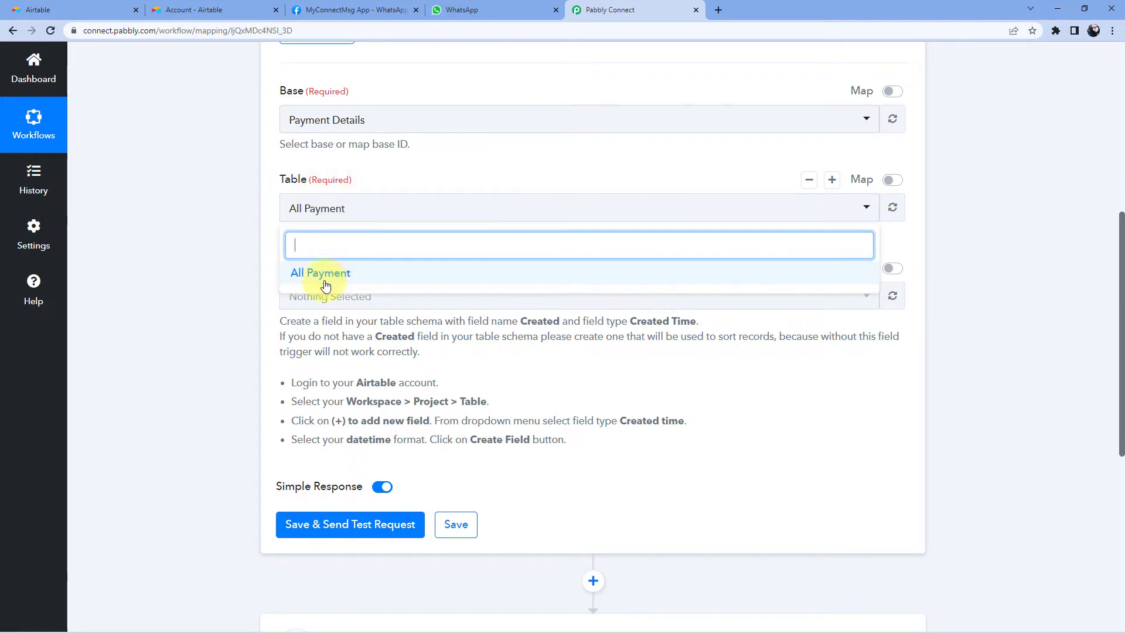
{"action": "left_click", "coordinate": [113, 9]}
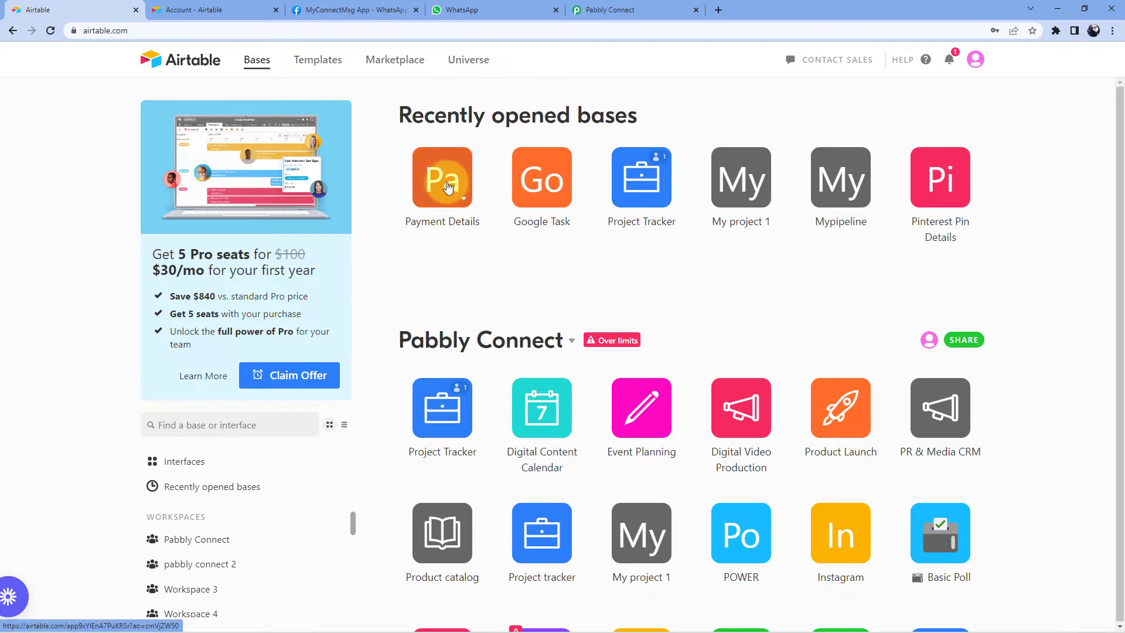
{"action": "left_click", "coordinate": [448, 187]}
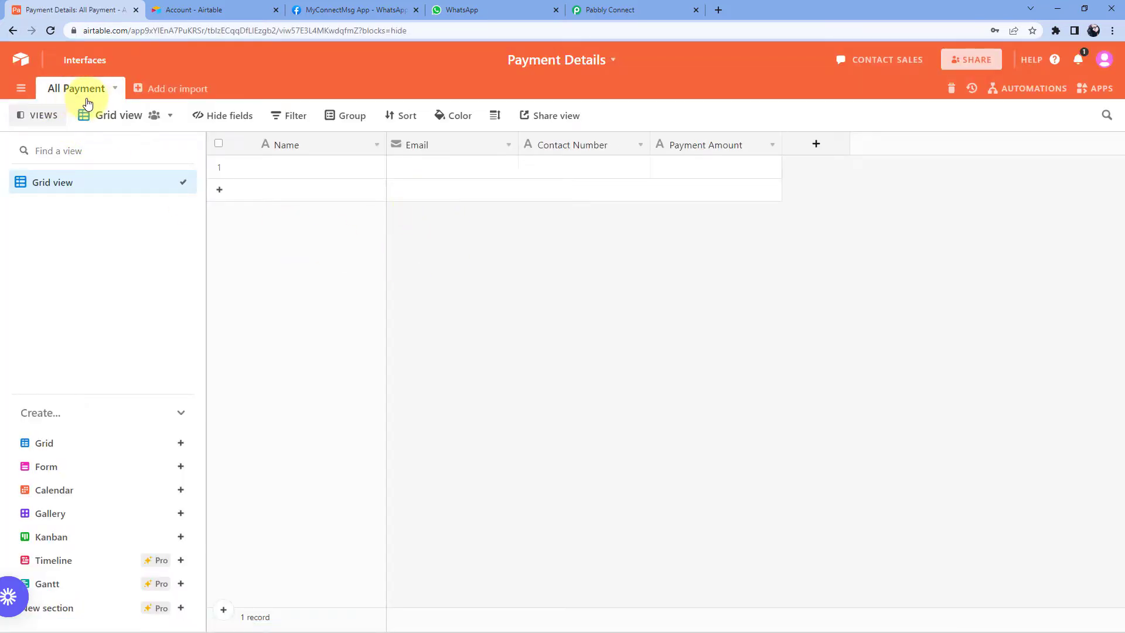
{"action": "left_click", "coordinate": [639, 10]}
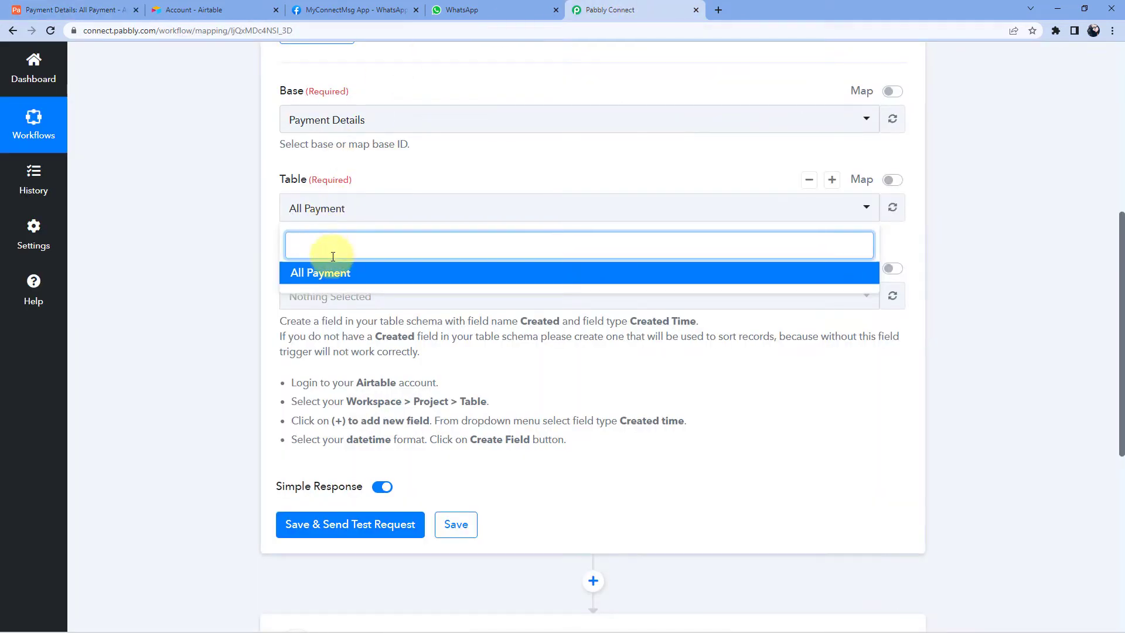
{"action": "left_click", "coordinate": [326, 273]}
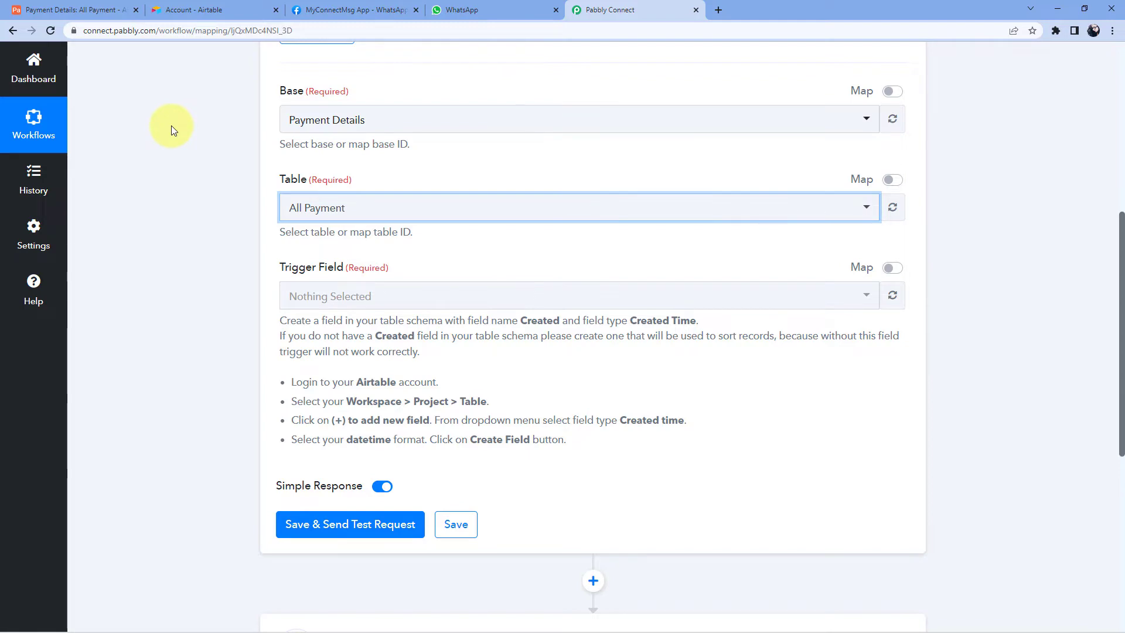
{"action": "left_click", "coordinate": [76, 10]}
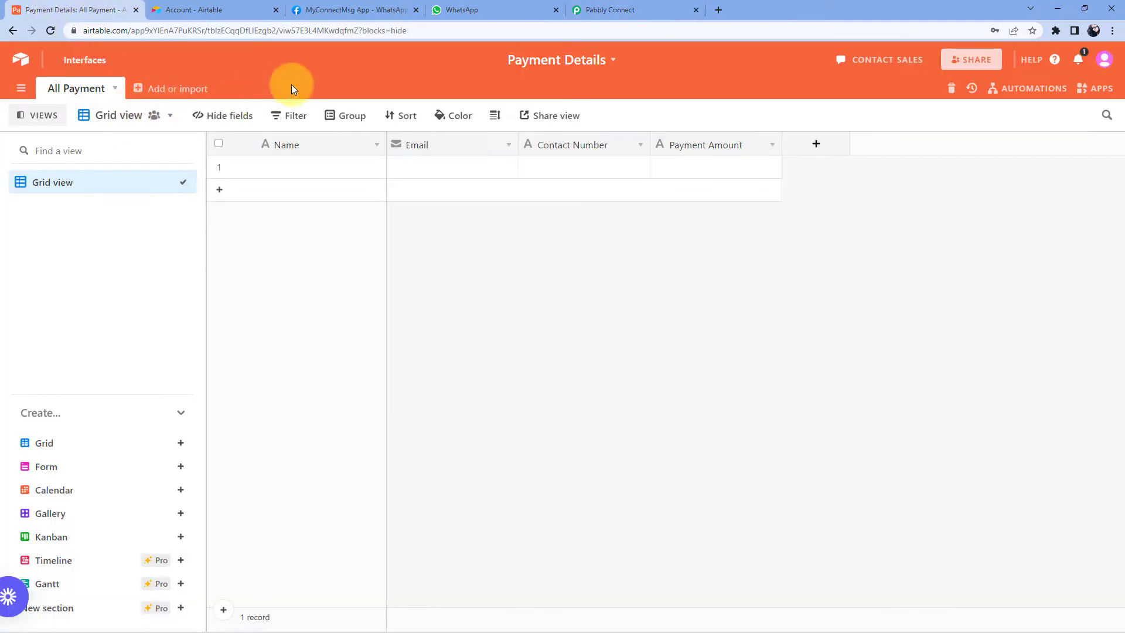
{"action": "left_click", "coordinate": [634, 9]}
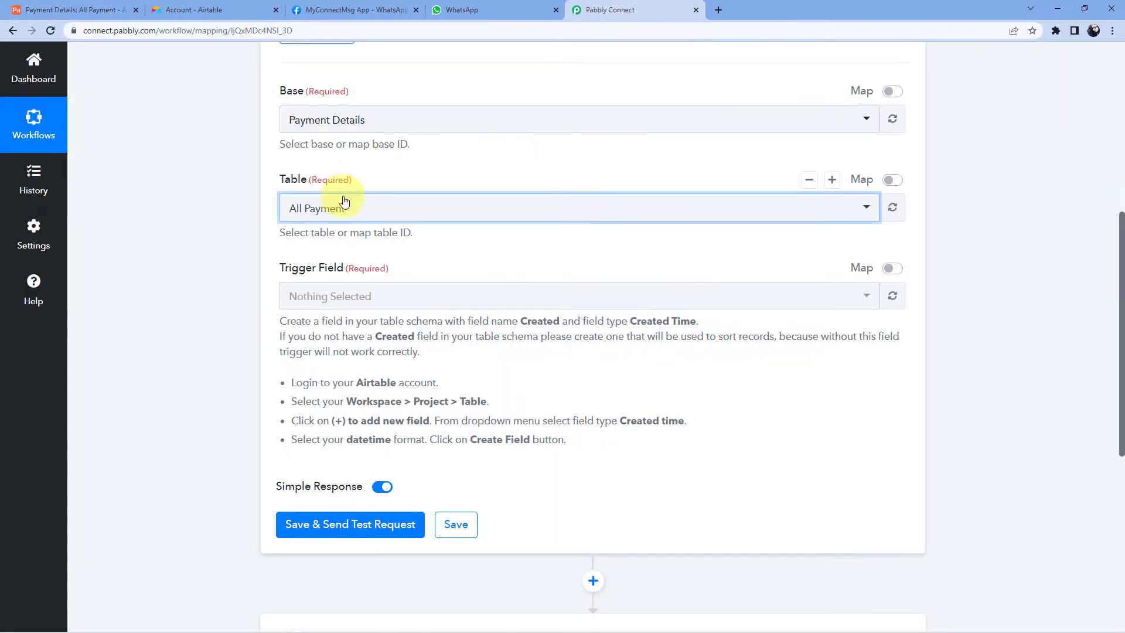
{"action": "left_click", "coordinate": [378, 211]}
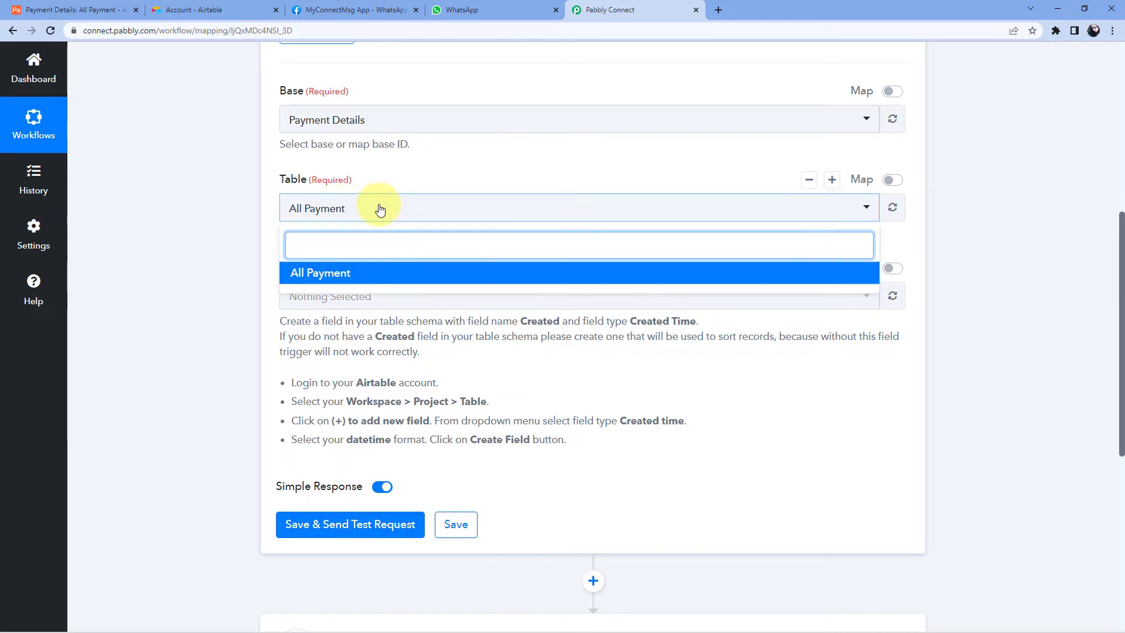
{"action": "left_click", "coordinate": [381, 177]}
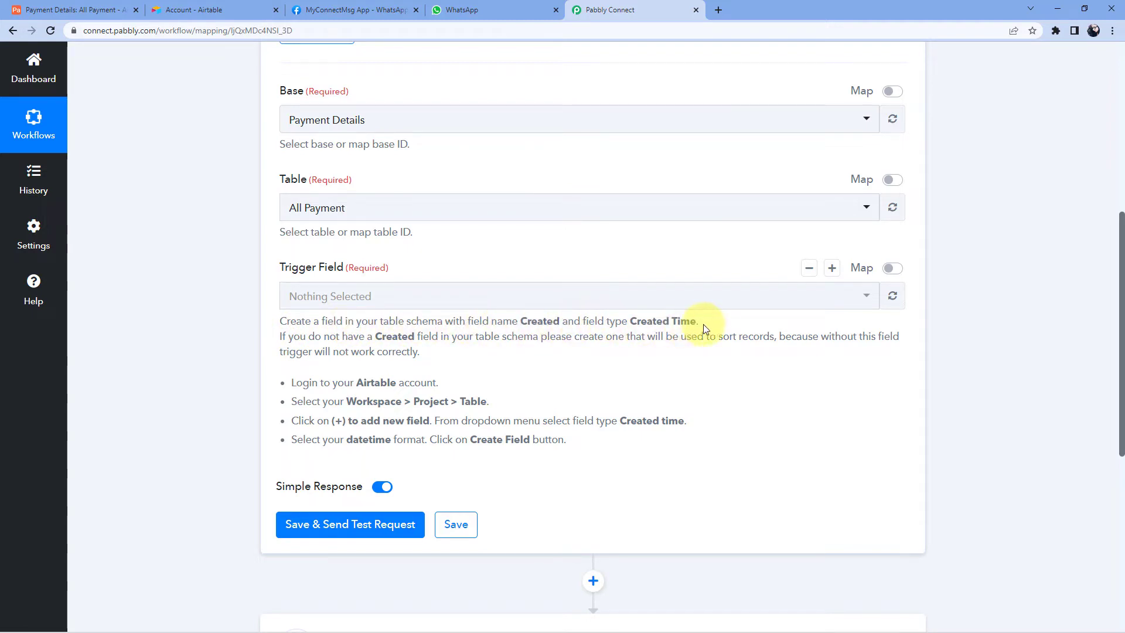
- Add a field named 'Created' of type Created time to Airtable's All Payment table
{"action": "left_click", "coordinate": [77, 5]}
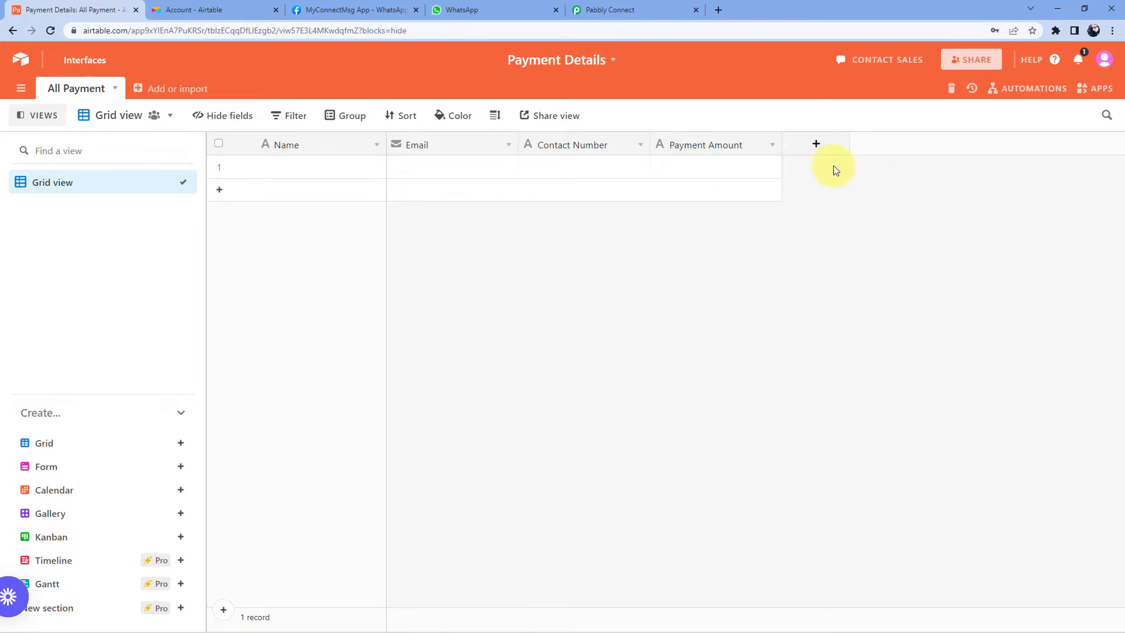
{"action": "left_click", "coordinate": [817, 147]}
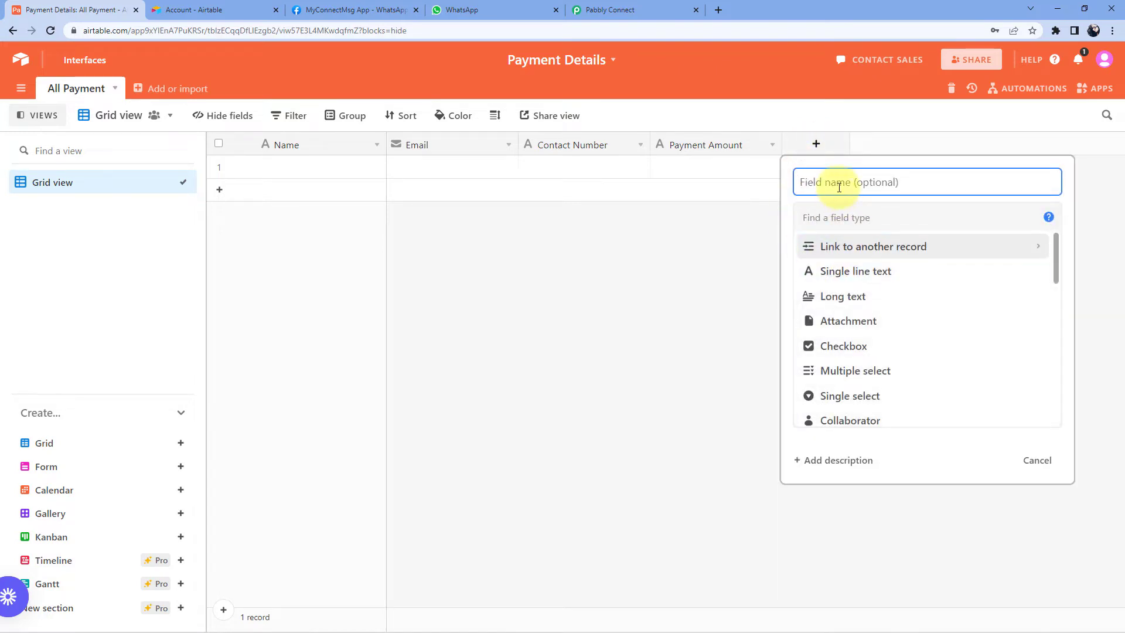
{"action": "type", "text": "Created"}
{"action": "scroll", "coordinate": [864, 295], "scroll_direction": "down", "scroll_amount": 4}
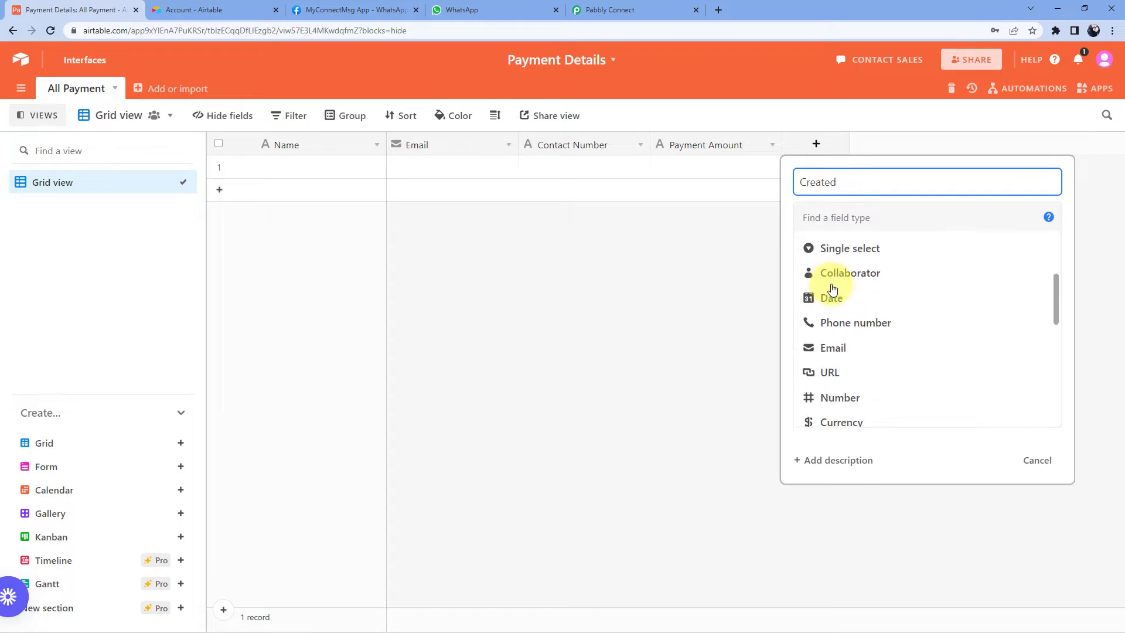
{"action": "scroll", "coordinate": [878, 269], "scroll_direction": "down", "scroll_amount": 3}
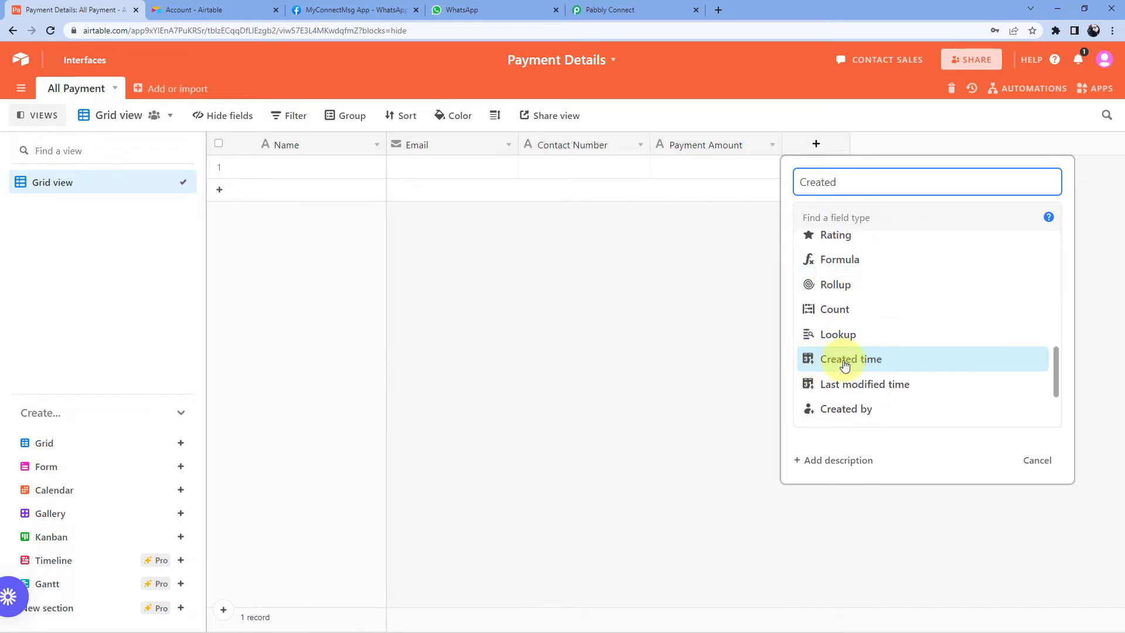
{"action": "left_click", "coordinate": [847, 360]}
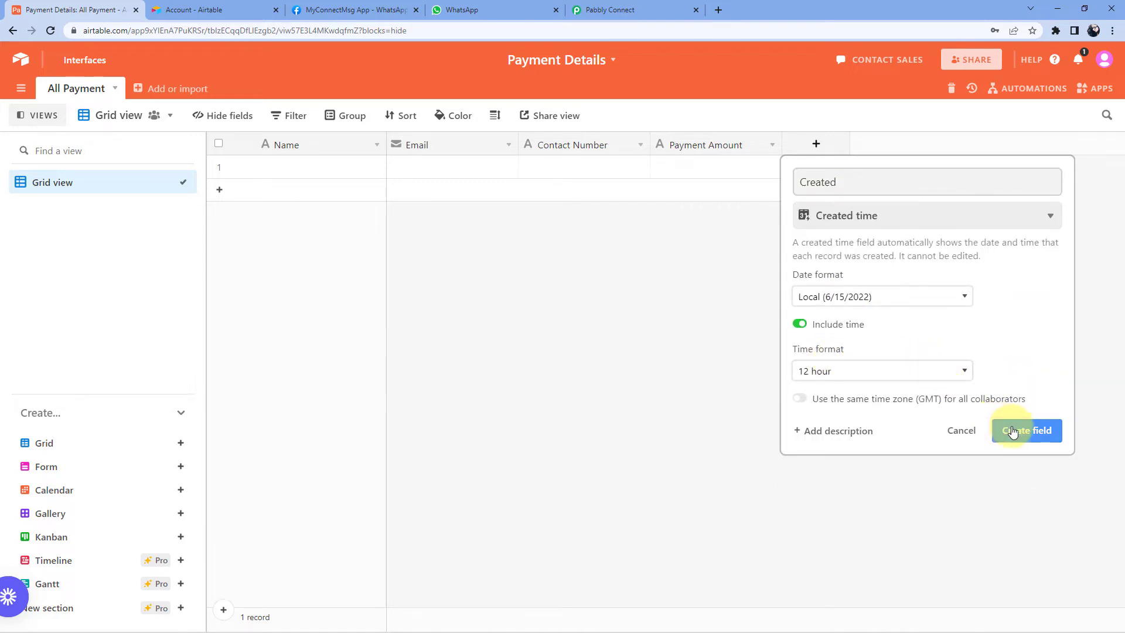
{"action": "left_click", "coordinate": [1009, 430]}
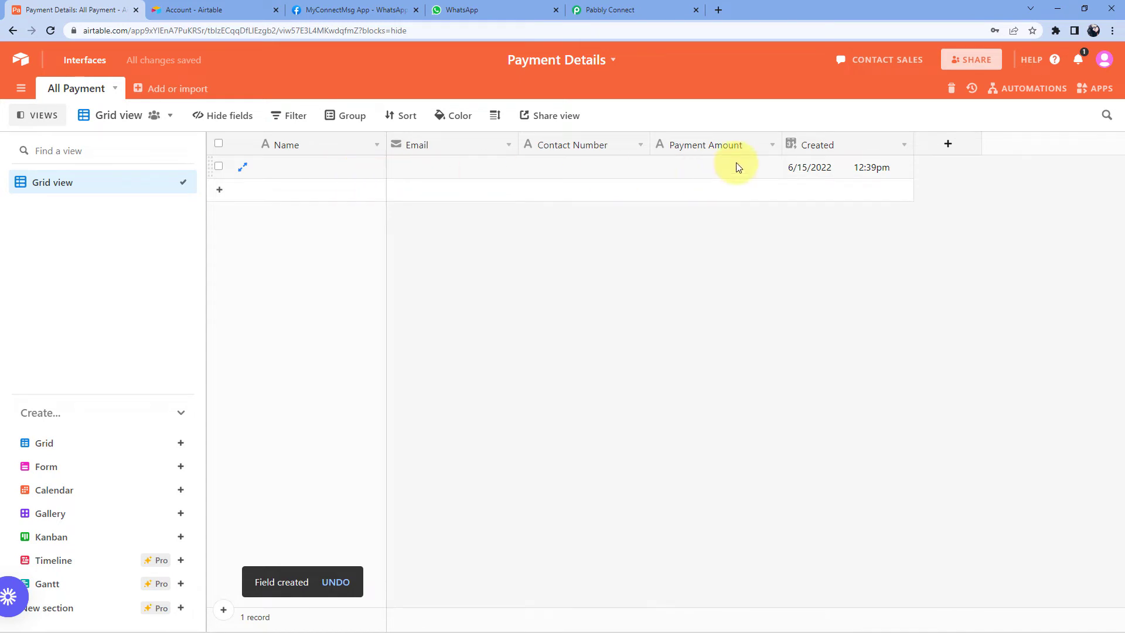
{"action": "left_click", "coordinate": [614, 10]}
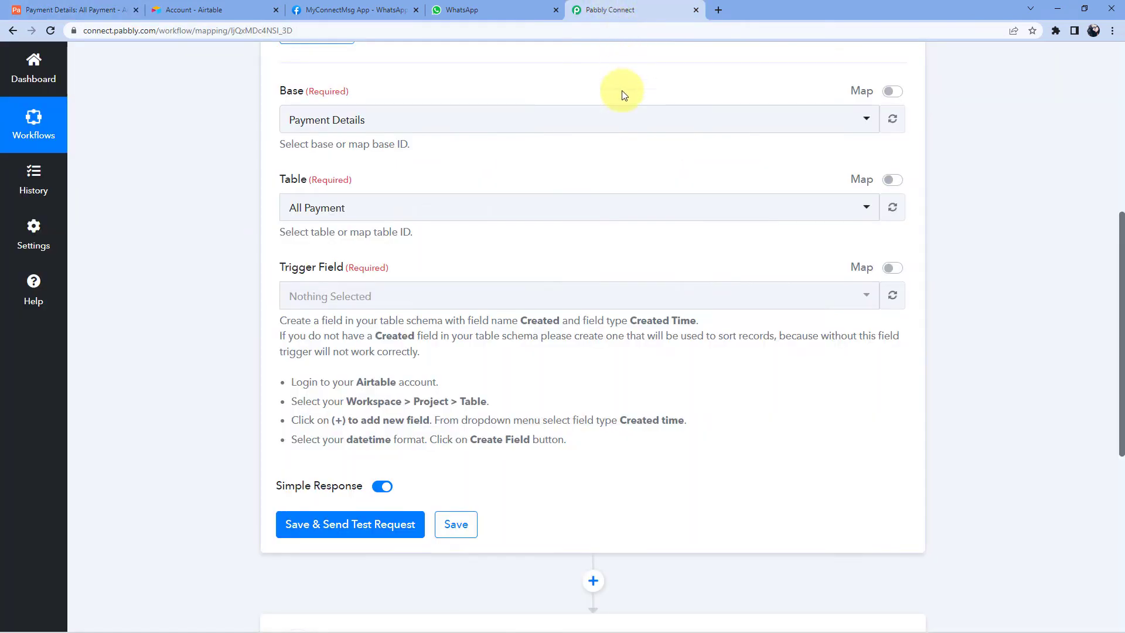
- Reload the trigger field options so the new Created field becomes available
{"action": "left_click", "coordinate": [88, 10]}
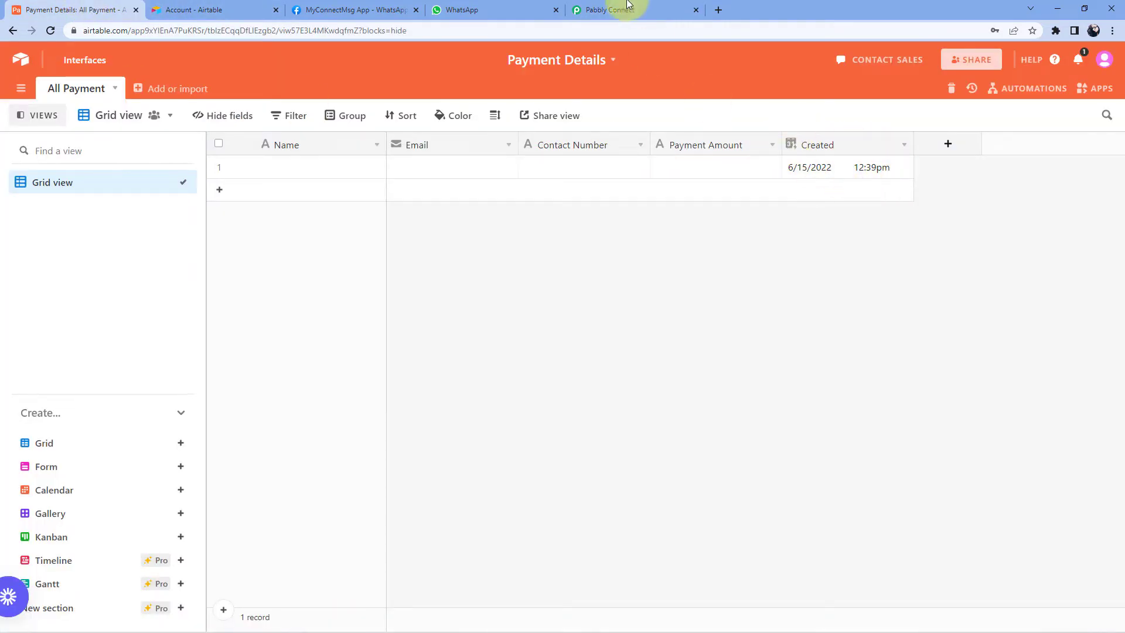
{"action": "left_click", "coordinate": [626, 9]}
{"action": "left_click", "coordinate": [893, 298]}
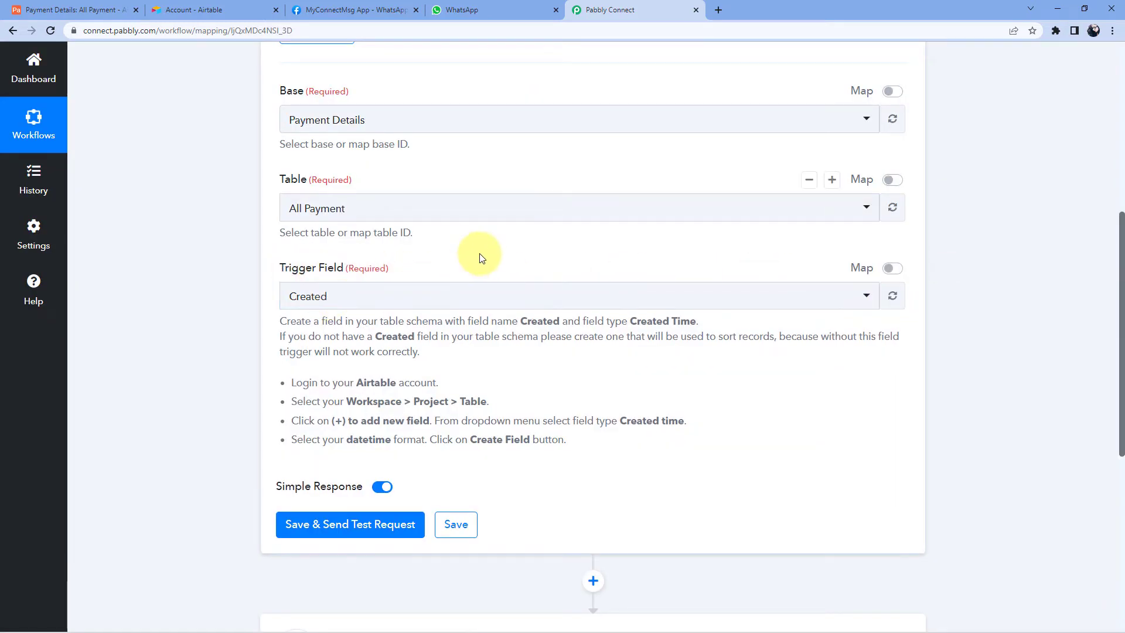
{"action": "scroll", "coordinate": [479, 258], "scroll_direction": "down", "scroll_amount": 1}
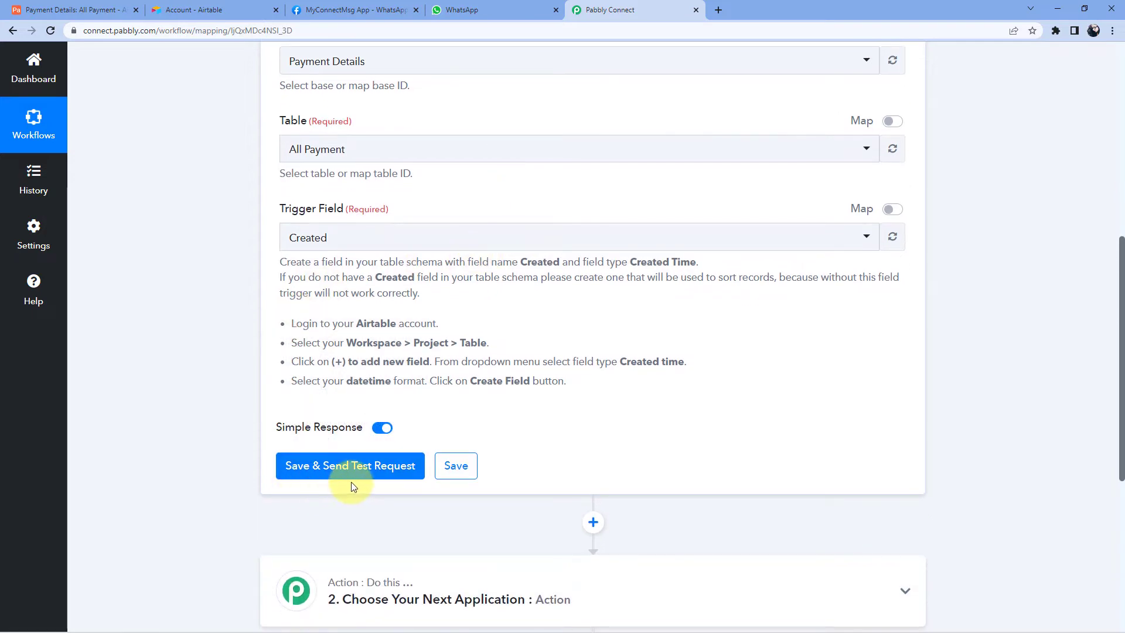
- Send a test request and review the returned record's Id and CreatedTime values
{"action": "left_click", "coordinate": [393, 468]}
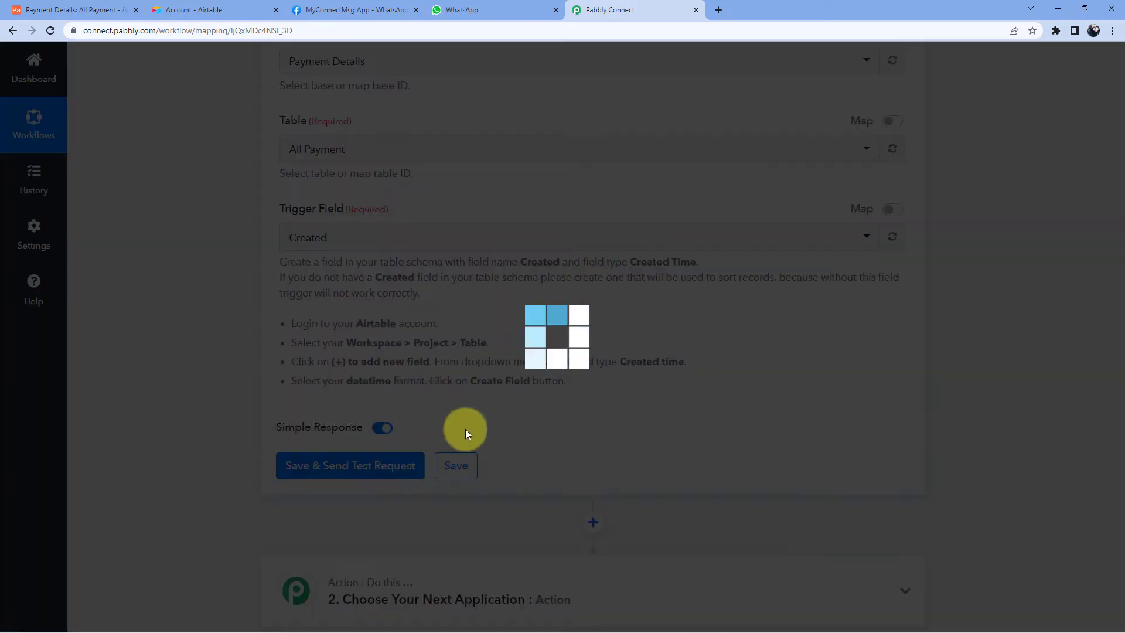
{"action": "scroll", "coordinate": [516, 404], "scroll_direction": "down", "scroll_amount": 1}
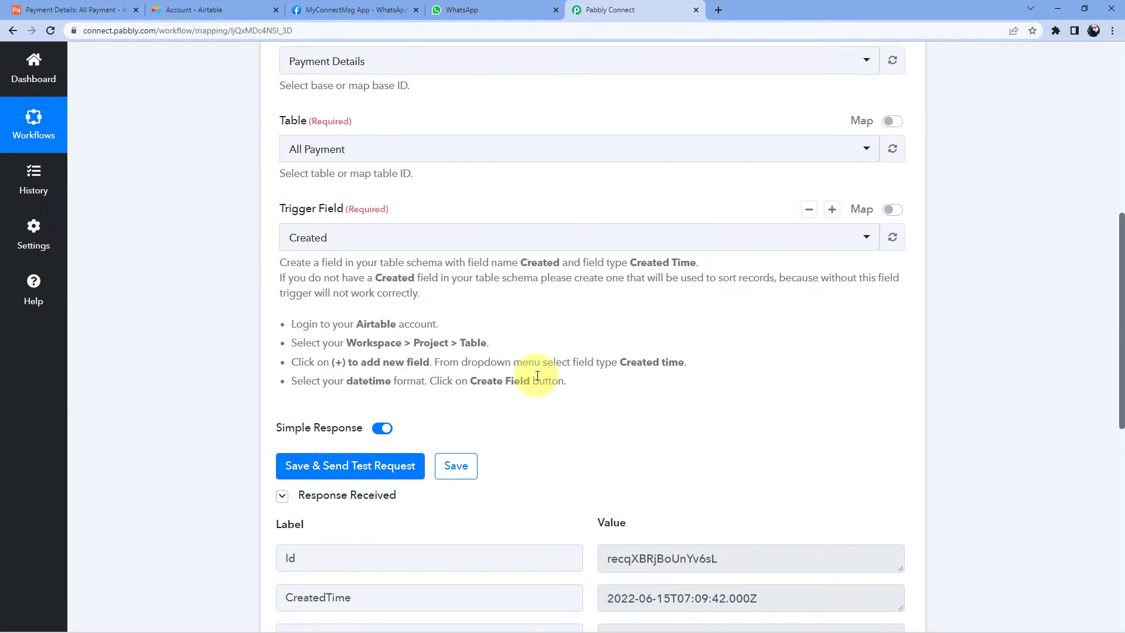
{"action": "scroll", "coordinate": [551, 367], "scroll_direction": "down", "scroll_amount": 2}
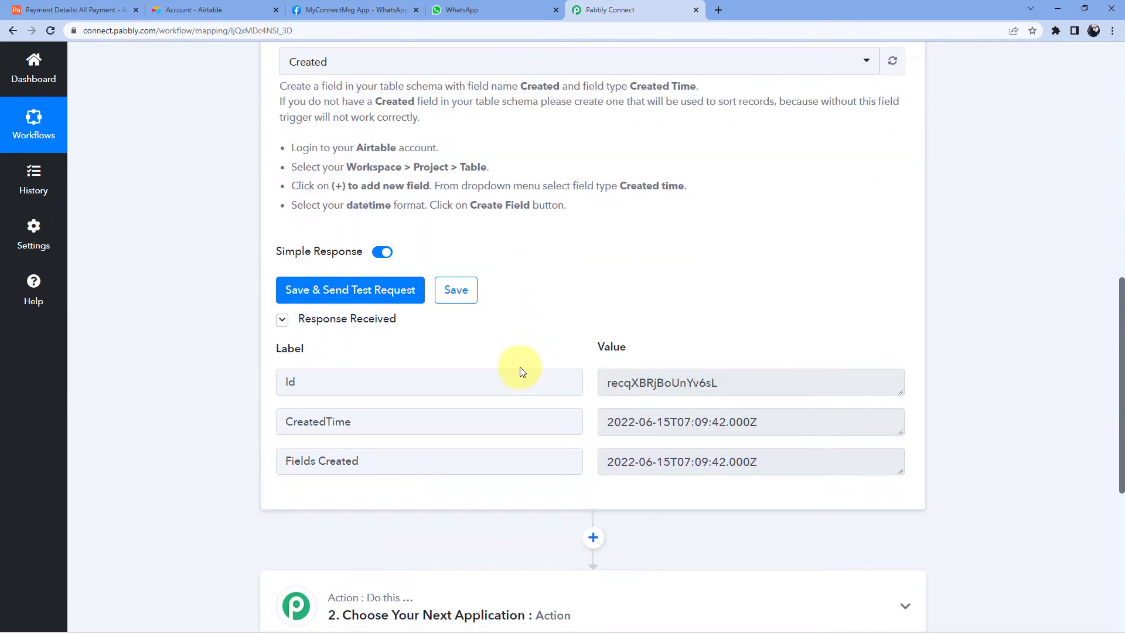
{"action": "left_click", "coordinate": [364, 420]}
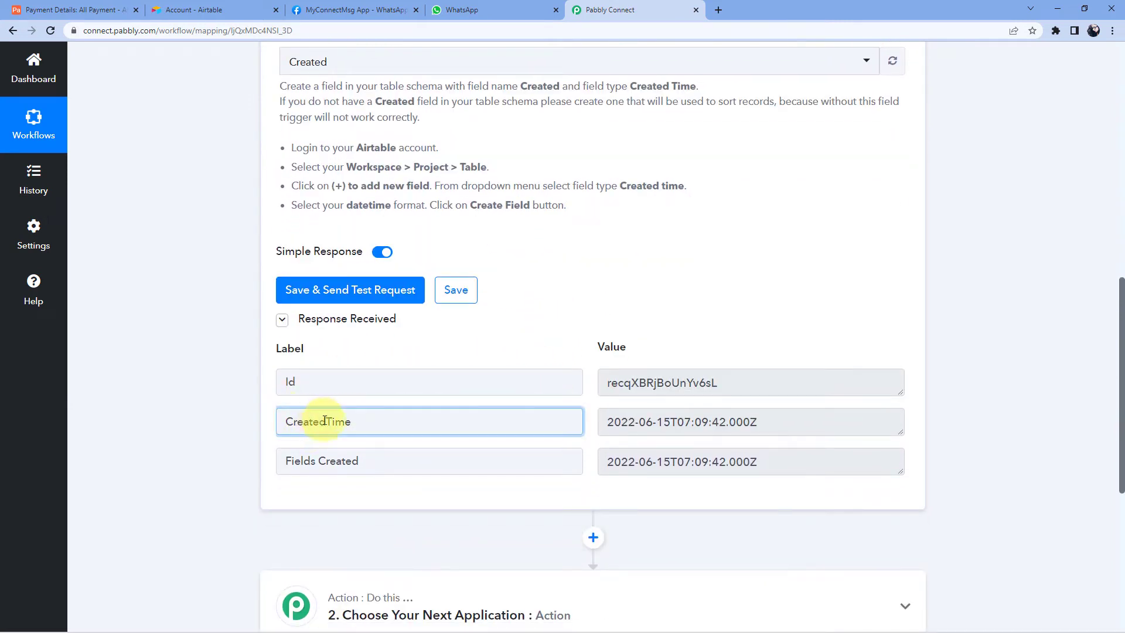
{"action": "left_click", "coordinate": [107, 7]}
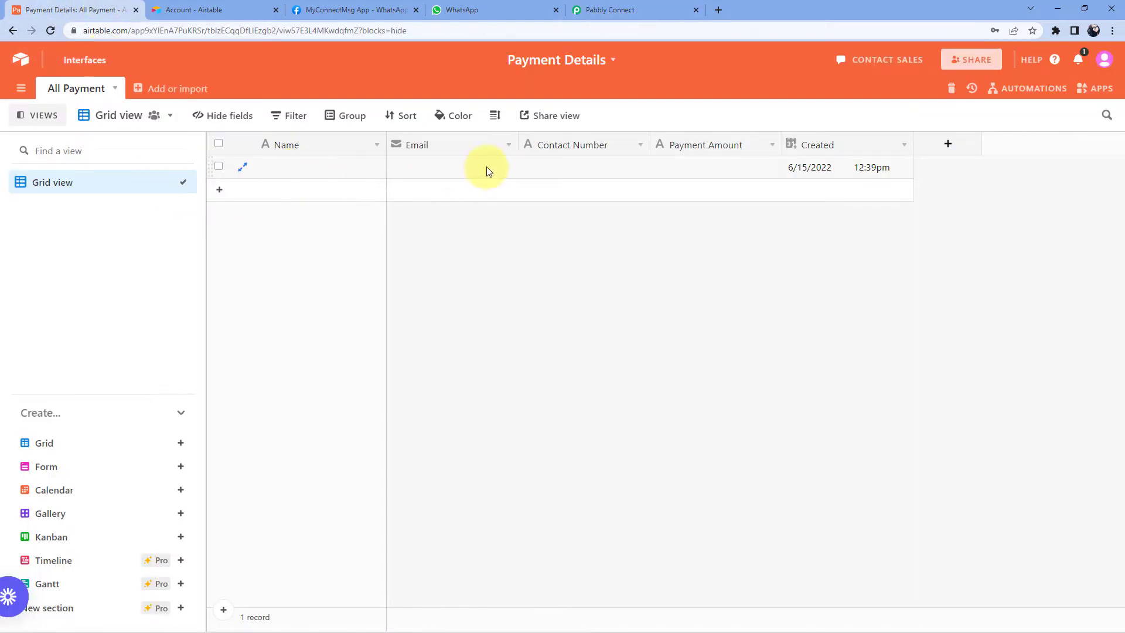
- Enter the customer's full name, e-mail address and contact number in the first record
{"action": "double_click", "coordinate": [330, 170]}
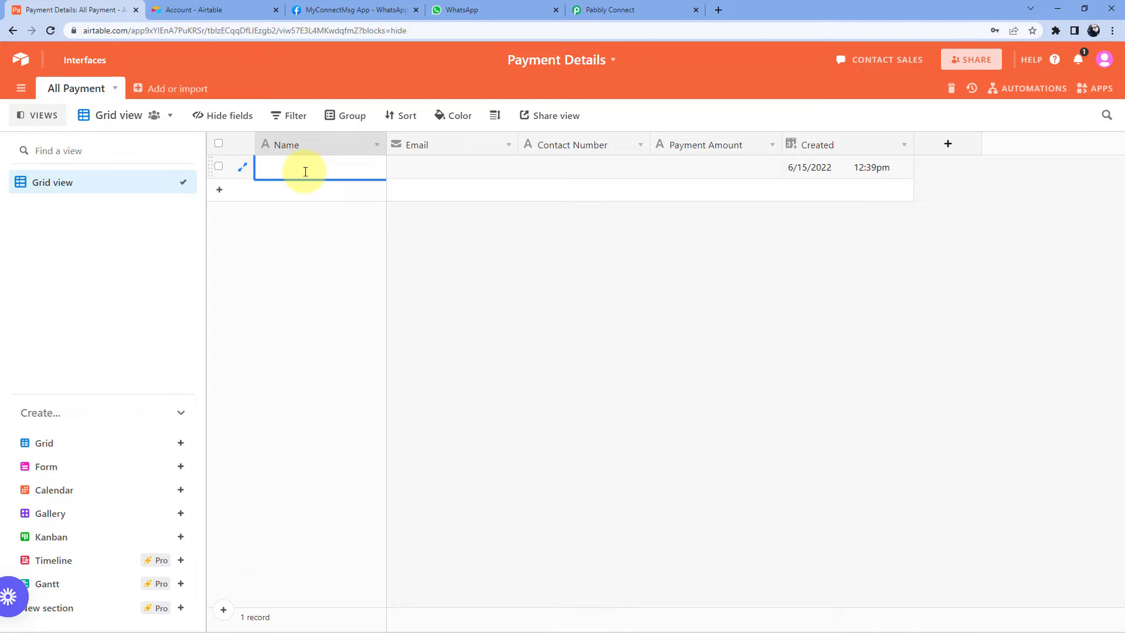
{"action": "key", "text": "ctrl+shift+Left"}
{"action": "type", "text": "Kapoor"}
{"action": "key", "text": "Tab"}
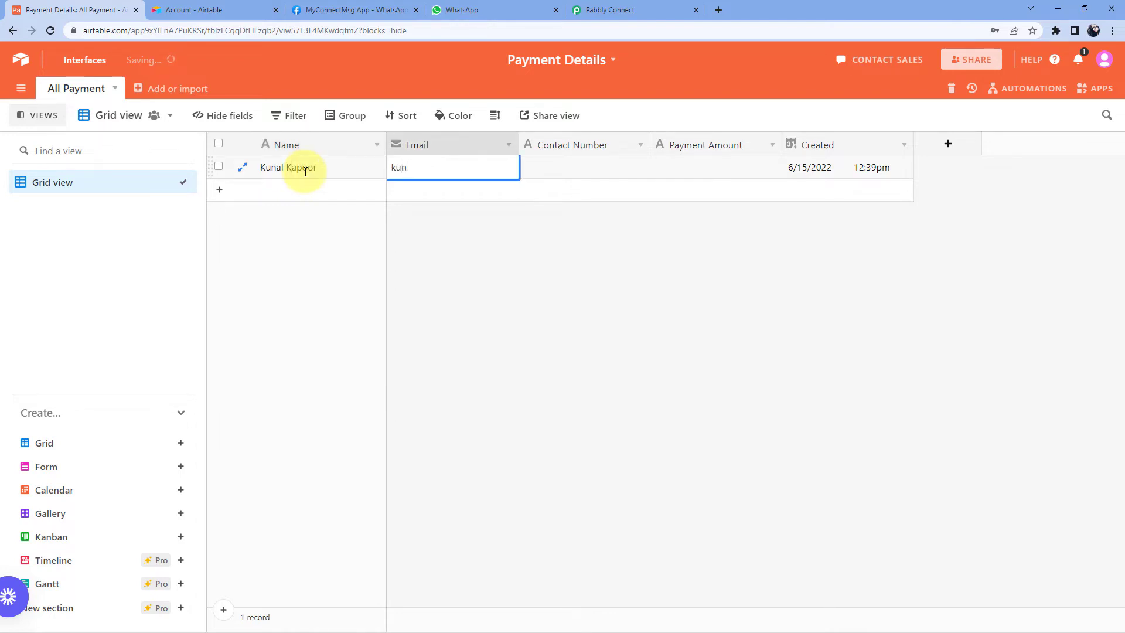
{"action": "key", "text": "Tab"}
{"action": "type", "text": "9"}
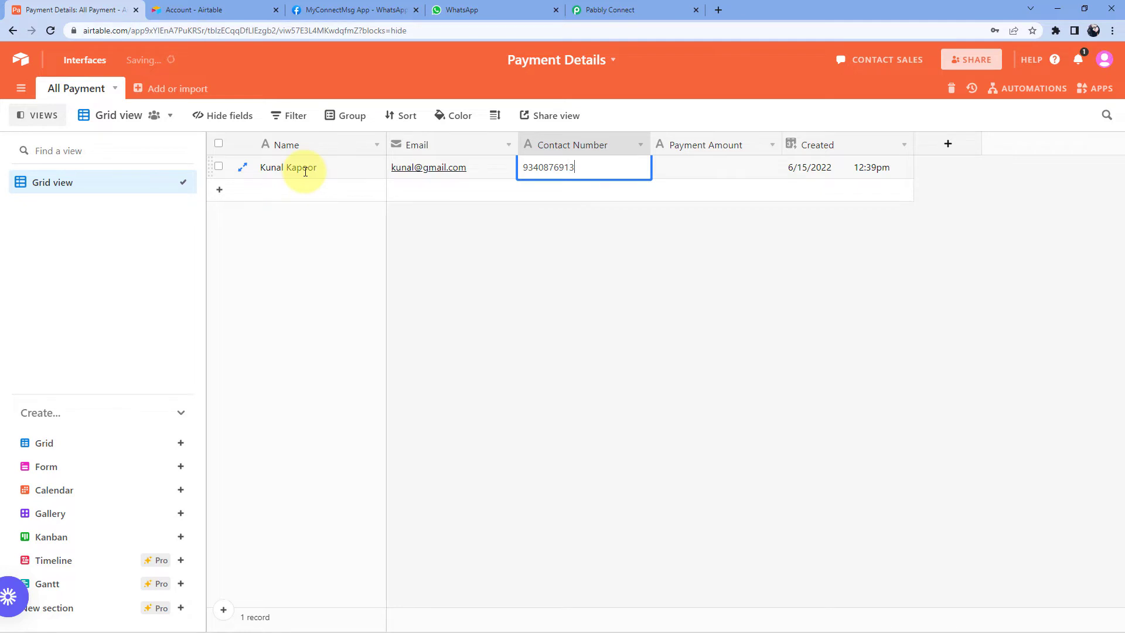
{"action": "left_click", "coordinate": [525, 206]}
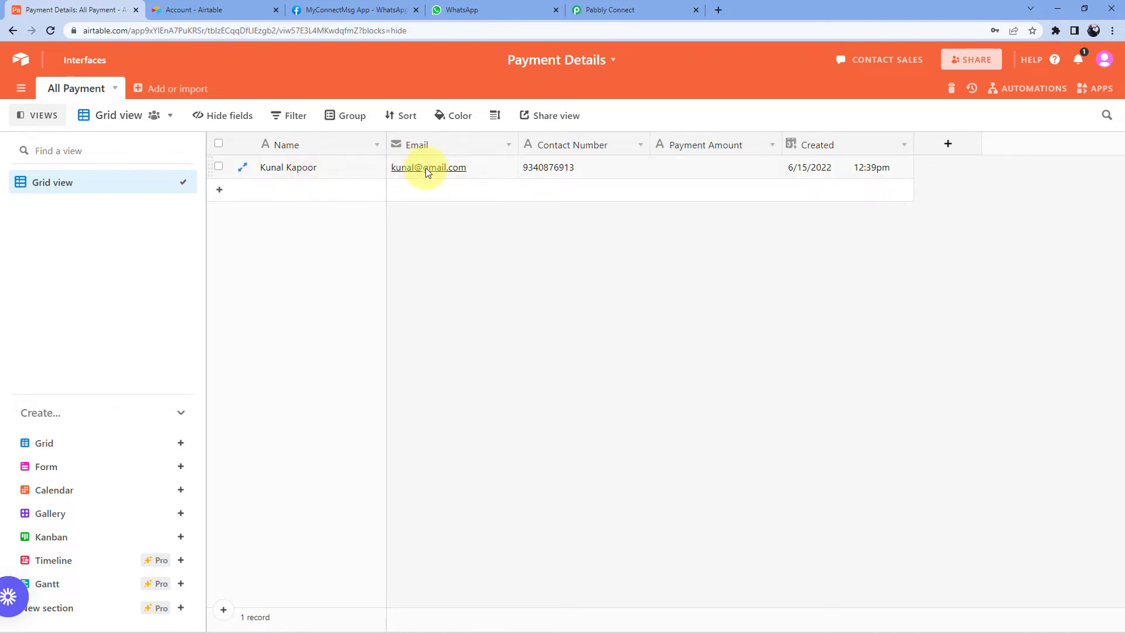
- Set the record's Payment Amount to 1200
{"action": "left_click", "coordinate": [687, 167]}
{"action": "left_click", "coordinate": [684, 168]}
{"action": "type", "text": "1200"}
{"action": "left_click", "coordinate": [708, 264]}
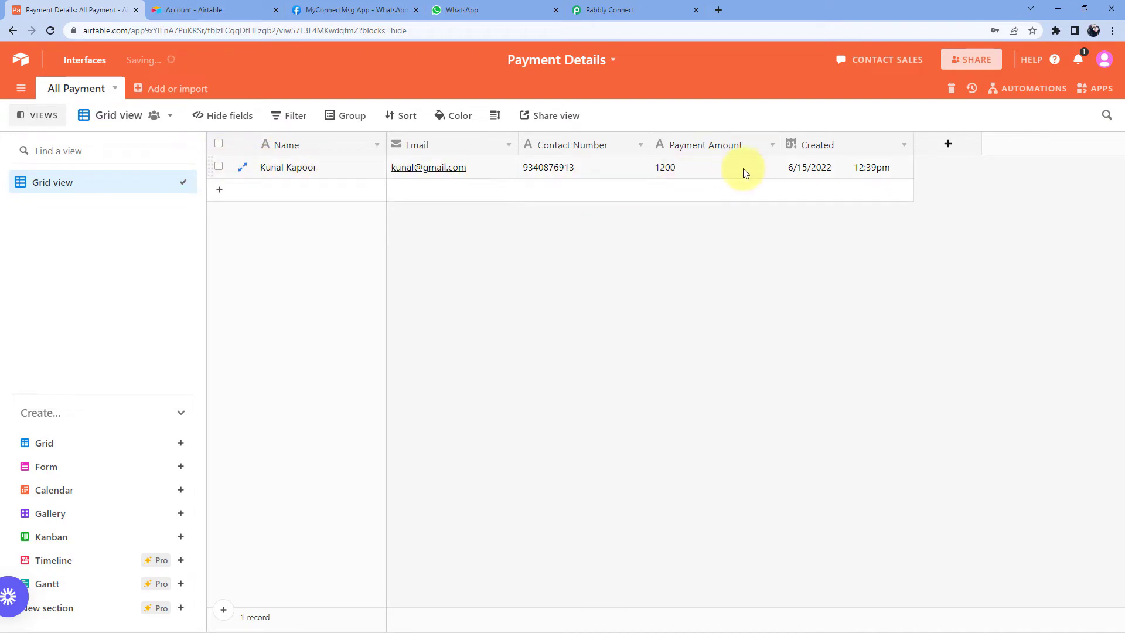
{"action": "left_click", "coordinate": [629, 10]}
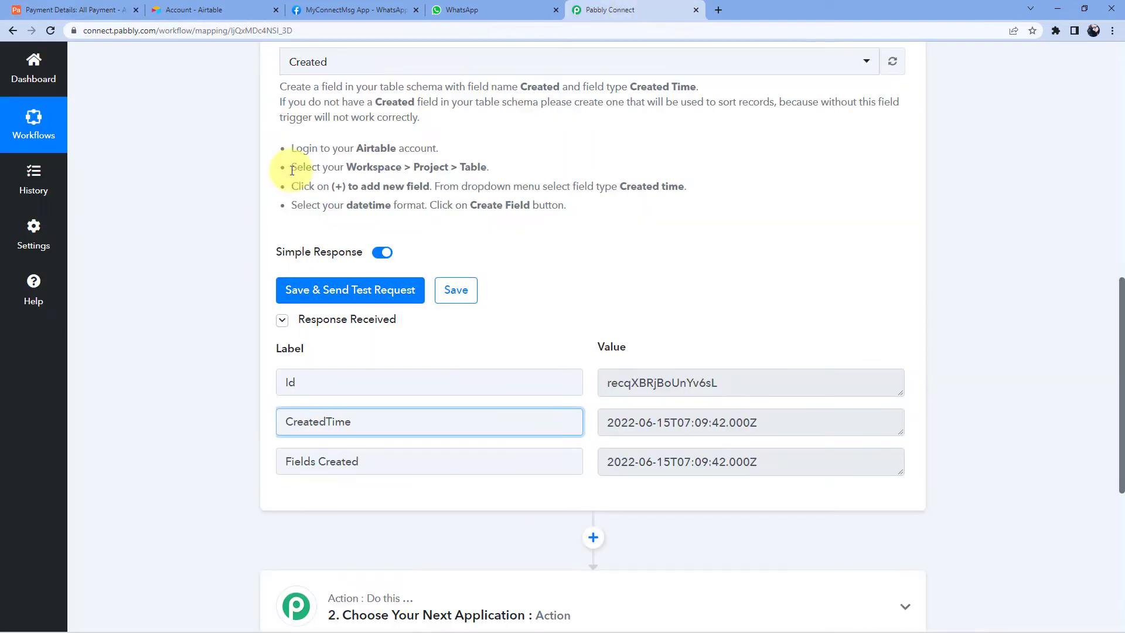
- Re-send the test request and compare the returned name, e-mail, contact number and 1200 amount with Airtable
{"action": "left_click", "coordinate": [344, 291]}
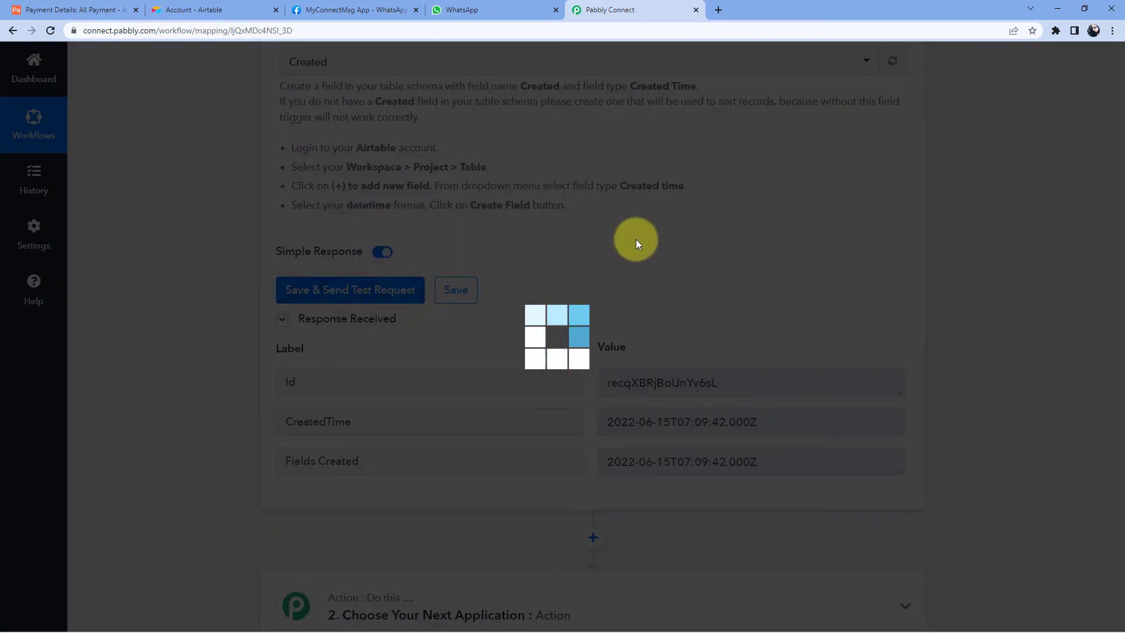
{"action": "scroll", "coordinate": [658, 249], "scroll_direction": "down", "scroll_amount": 2}
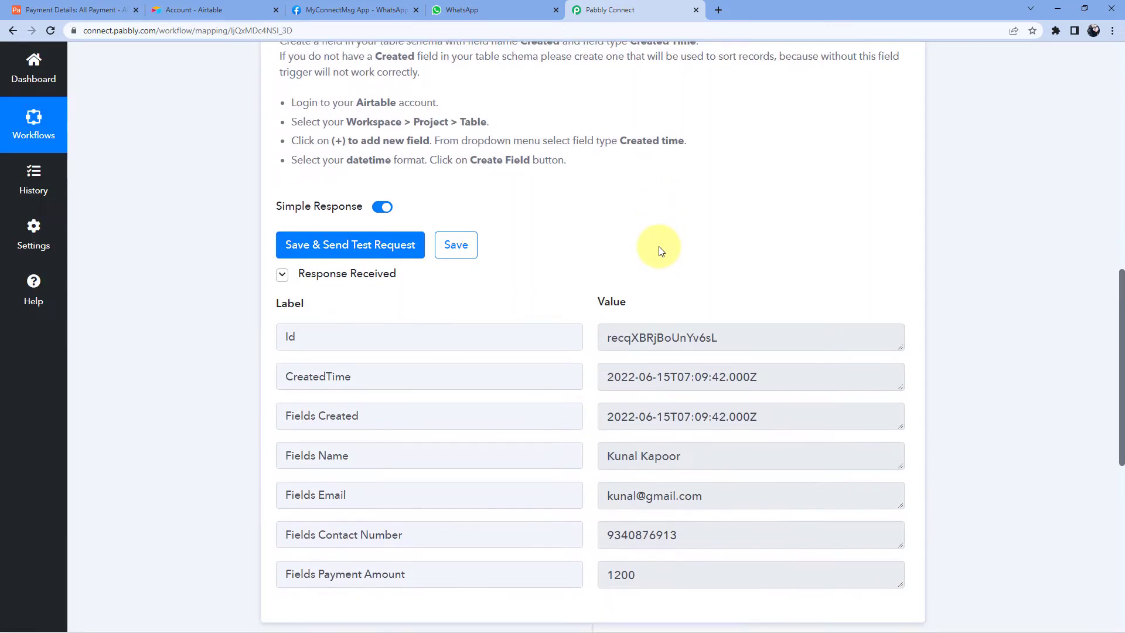
{"action": "scroll", "coordinate": [609, 186], "scroll_direction": "down", "scroll_amount": 2}
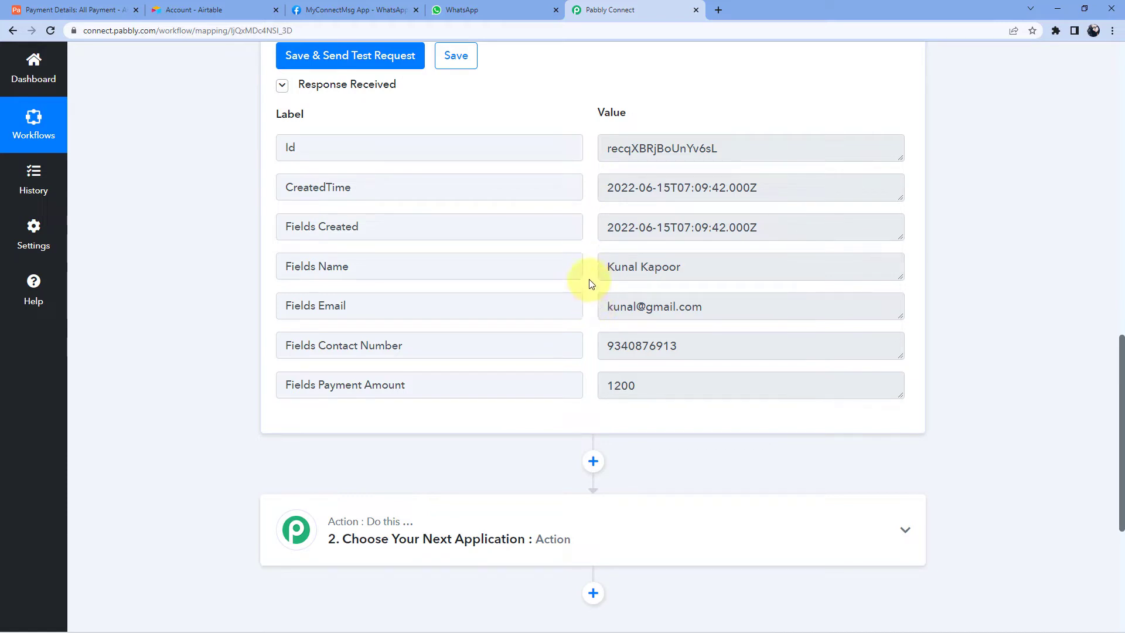
{"action": "left_click_drag", "start_coordinate": [722, 258], "coordinate": [603, 267]}
{"action": "left_click_drag", "start_coordinate": [710, 304], "coordinate": [604, 306]}
{"action": "left_click_drag", "start_coordinate": [685, 346], "coordinate": [581, 379]}
{"action": "left_click", "coordinate": [583, 325]}
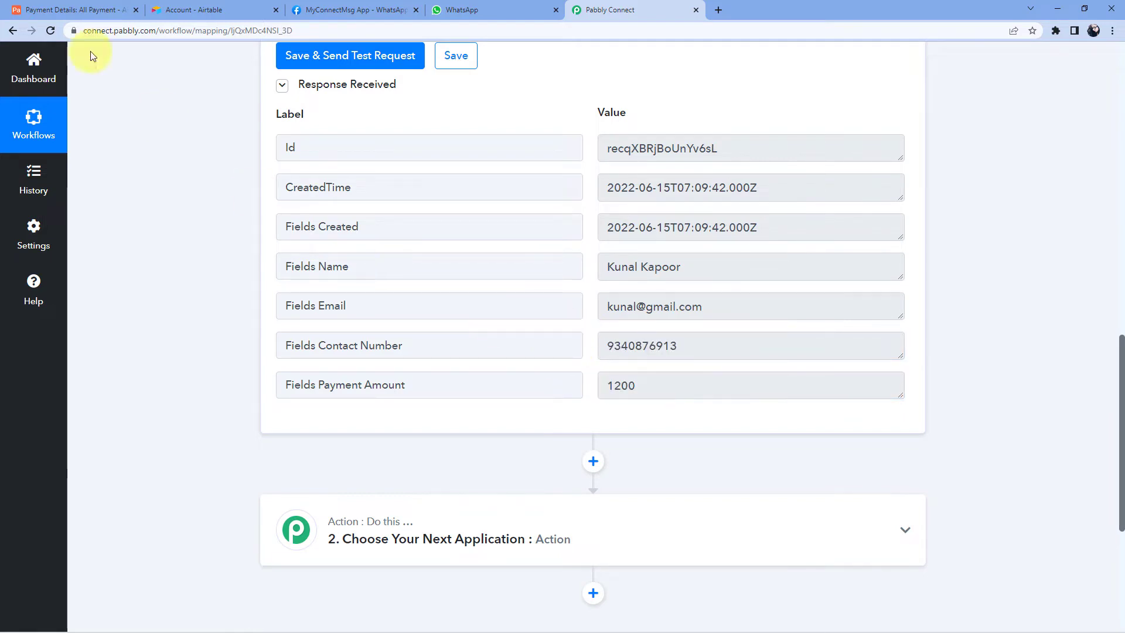
{"action": "left_click", "coordinate": [64, 9]}
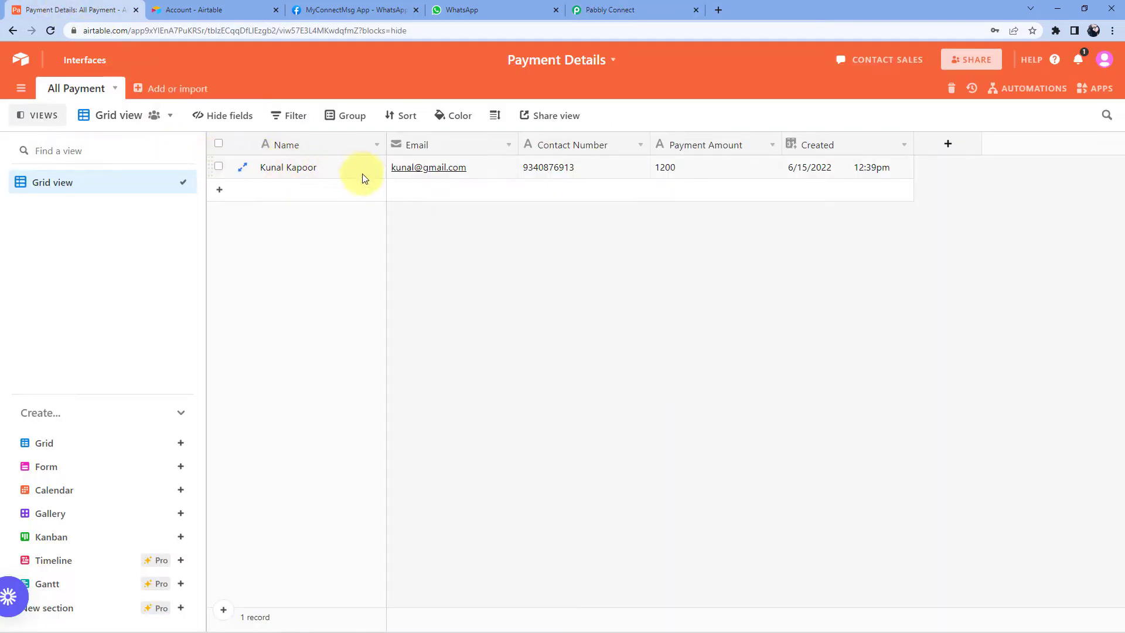
{"action": "left_click", "coordinate": [625, 10]}
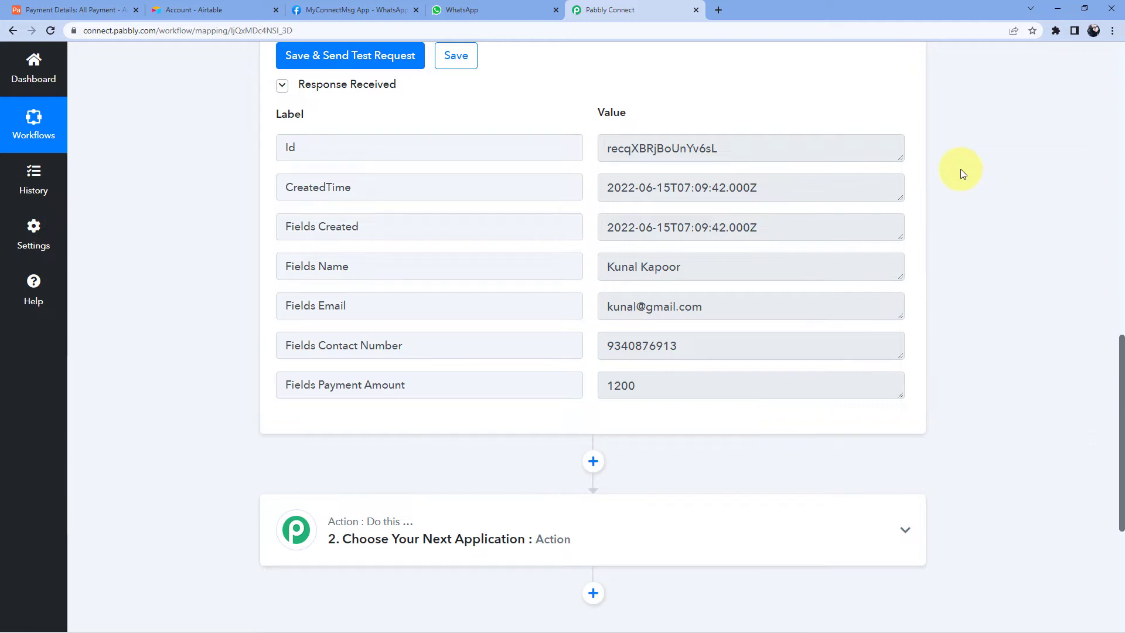
{"action": "scroll", "coordinate": [962, 170], "scroll_direction": "down", "scroll_amount": 5}
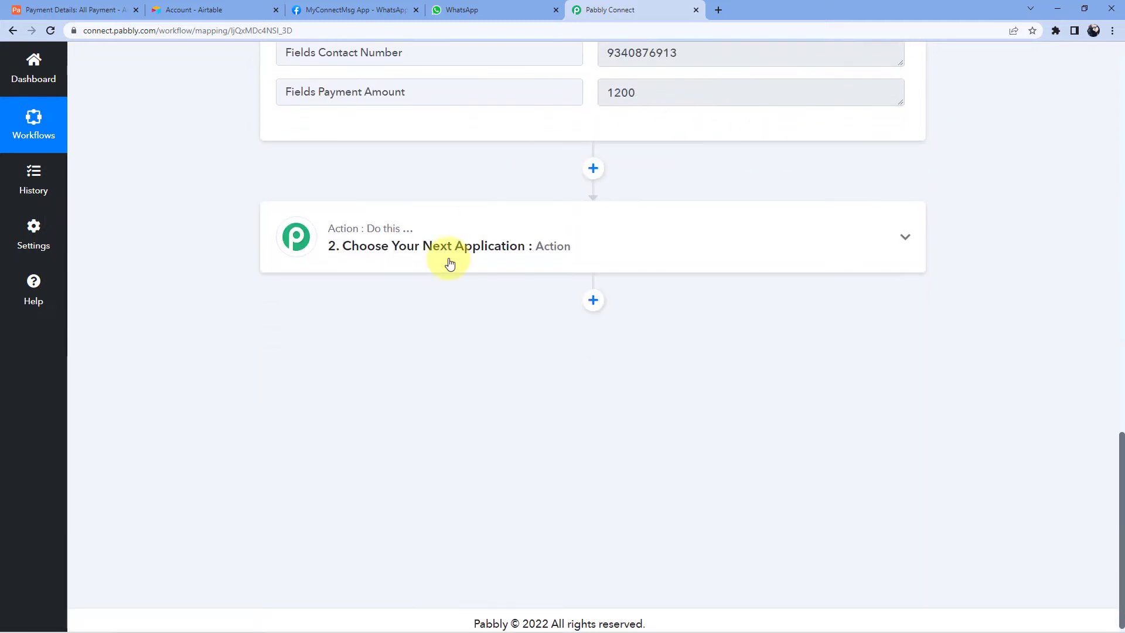
- Set the next action to WhatsApp Cloud API with the Send Template Message event
{"action": "left_click", "coordinate": [467, 245]}
{"action": "left_click", "coordinate": [326, 324]}
{"action": "type", "text": "WhatsApp"}
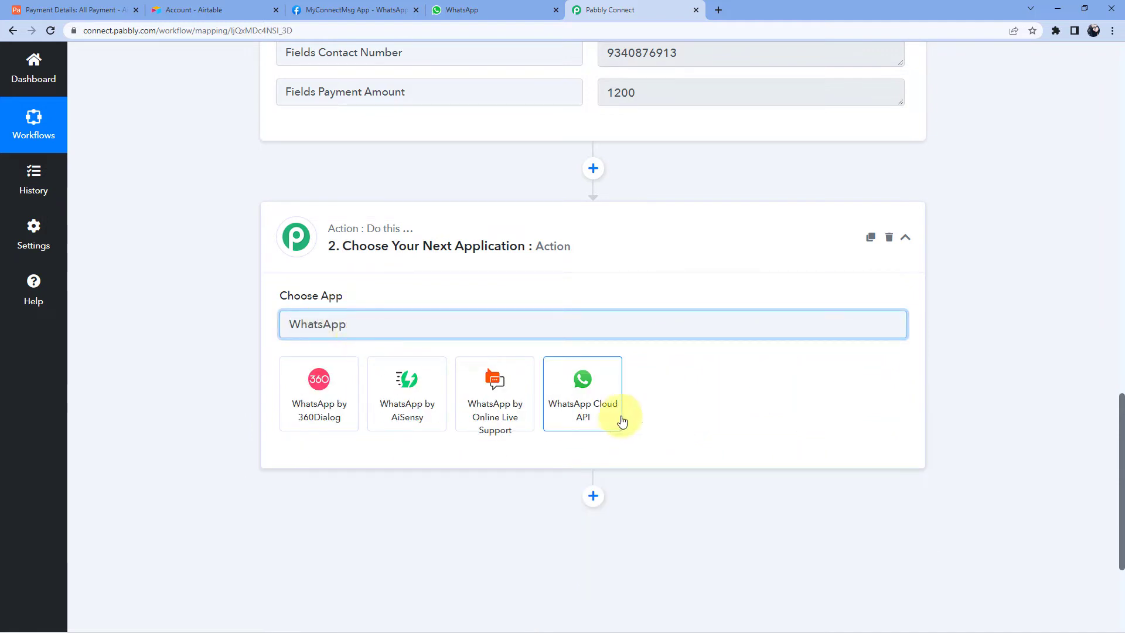
{"action": "left_click", "coordinate": [590, 389]}
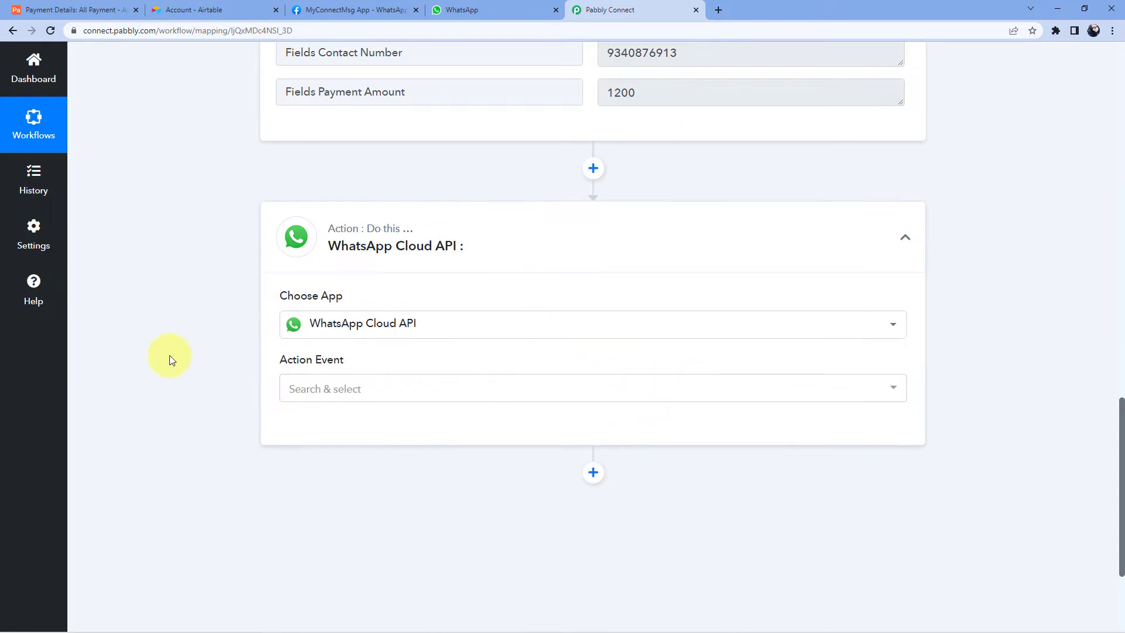
{"action": "left_click", "coordinate": [369, 391]}
{"action": "left_click", "coordinate": [311, 460]}
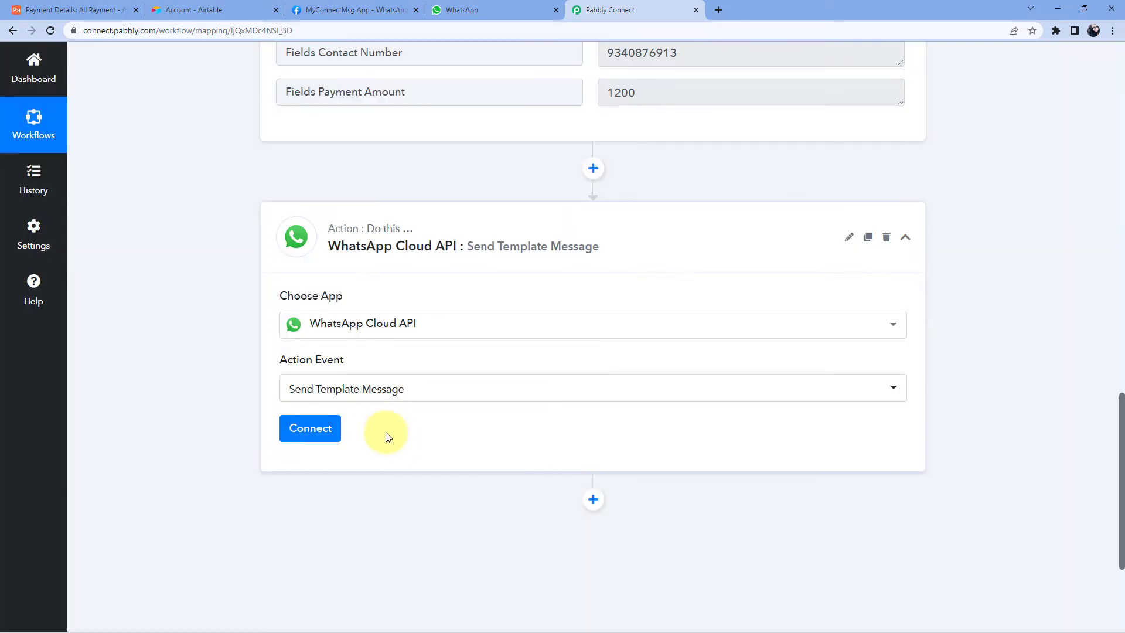
- Start adding a new WhatsApp Cloud API connection, WhatsApp Cloud API #8
{"action": "left_click", "coordinate": [305, 431]}
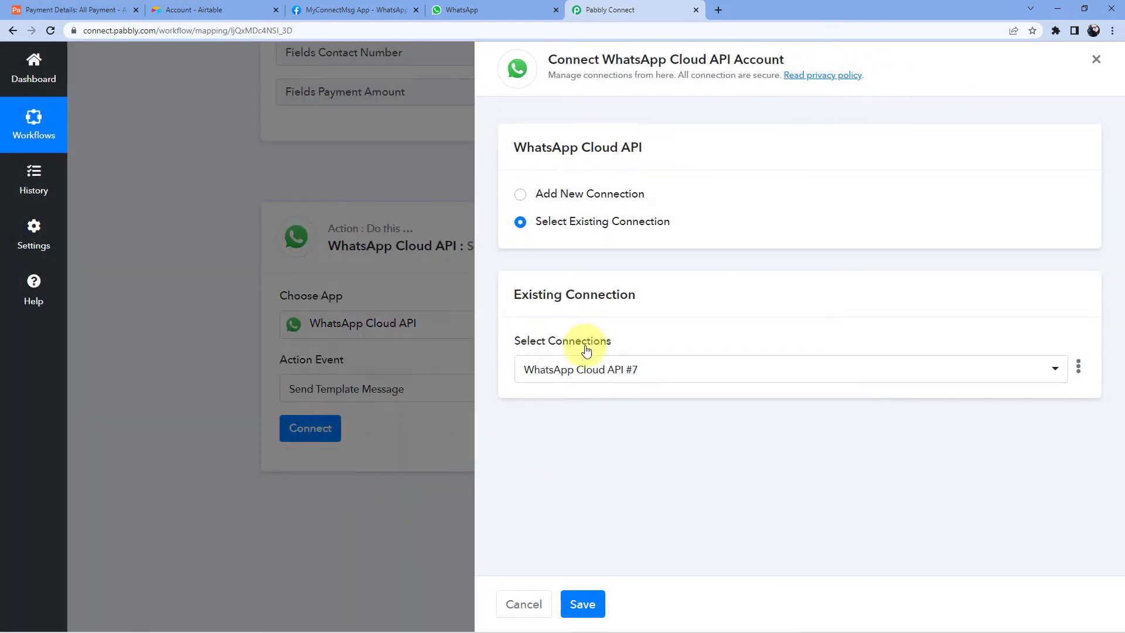
{"action": "left_click", "coordinate": [519, 195]}
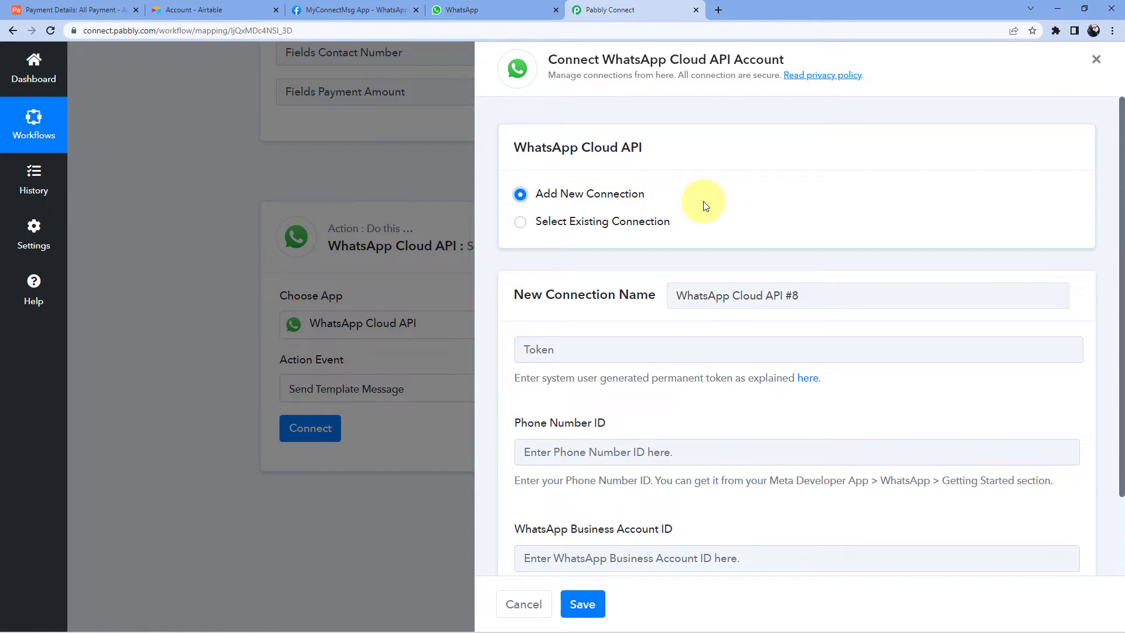
{"action": "scroll", "coordinate": [705, 205], "scroll_direction": "down", "scroll_amount": 1}
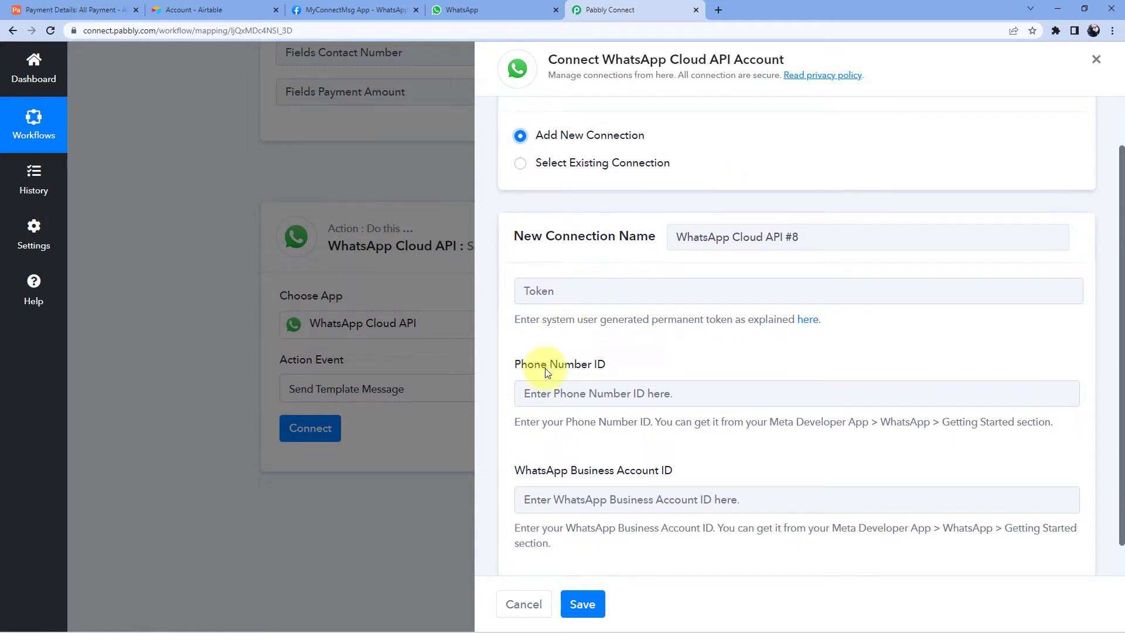
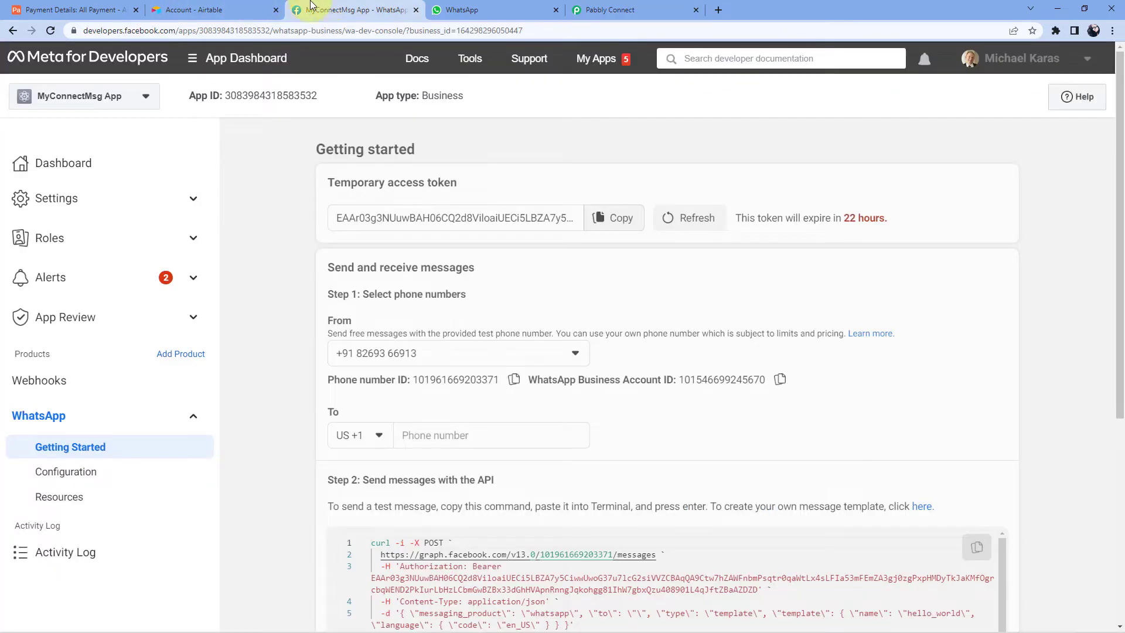
- Copy the Phone number ID from Meta's Getting Started page into the Phone Number ID field
{"action": "left_click", "coordinate": [331, 10]}
{"action": "left_click", "coordinate": [632, 7]}
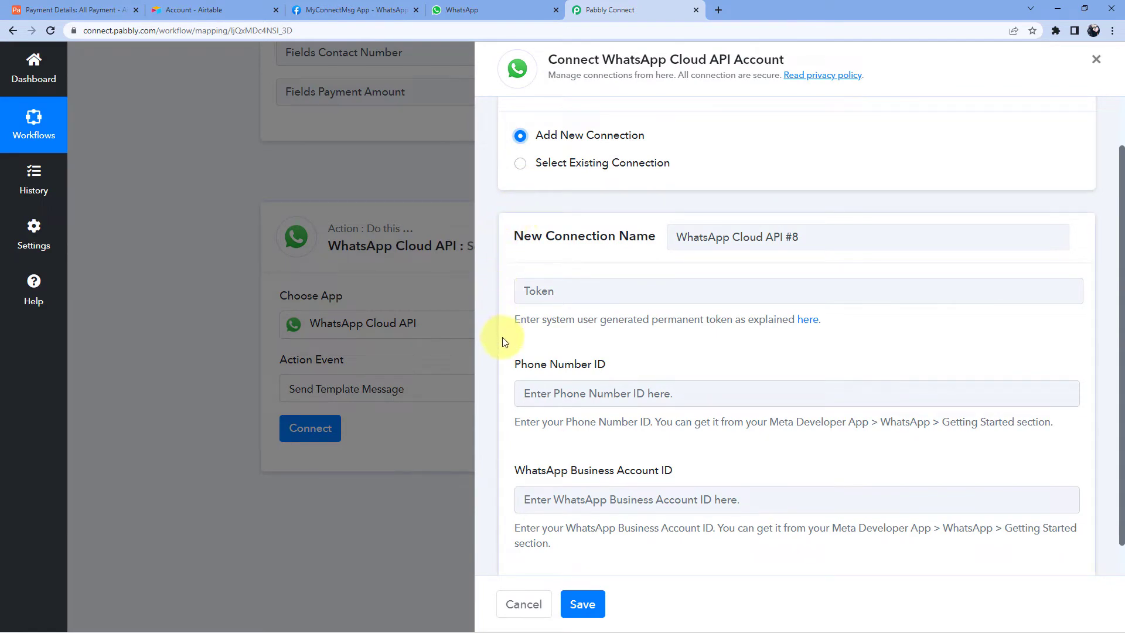
{"action": "left_click", "coordinate": [338, 7]}
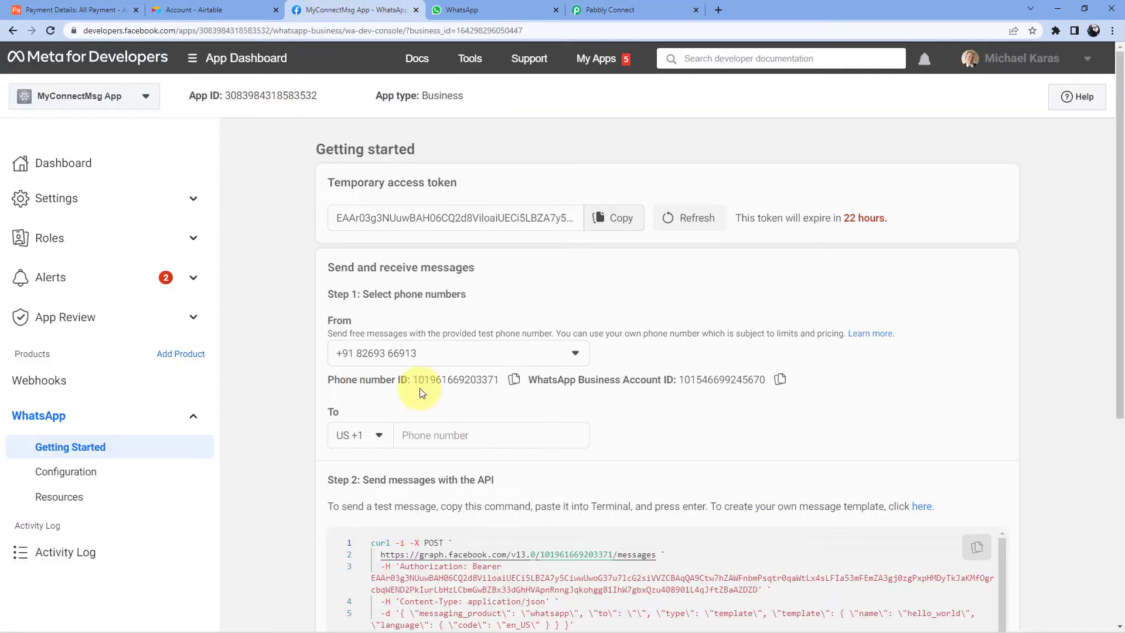
{"action": "left_click", "coordinate": [515, 381]}
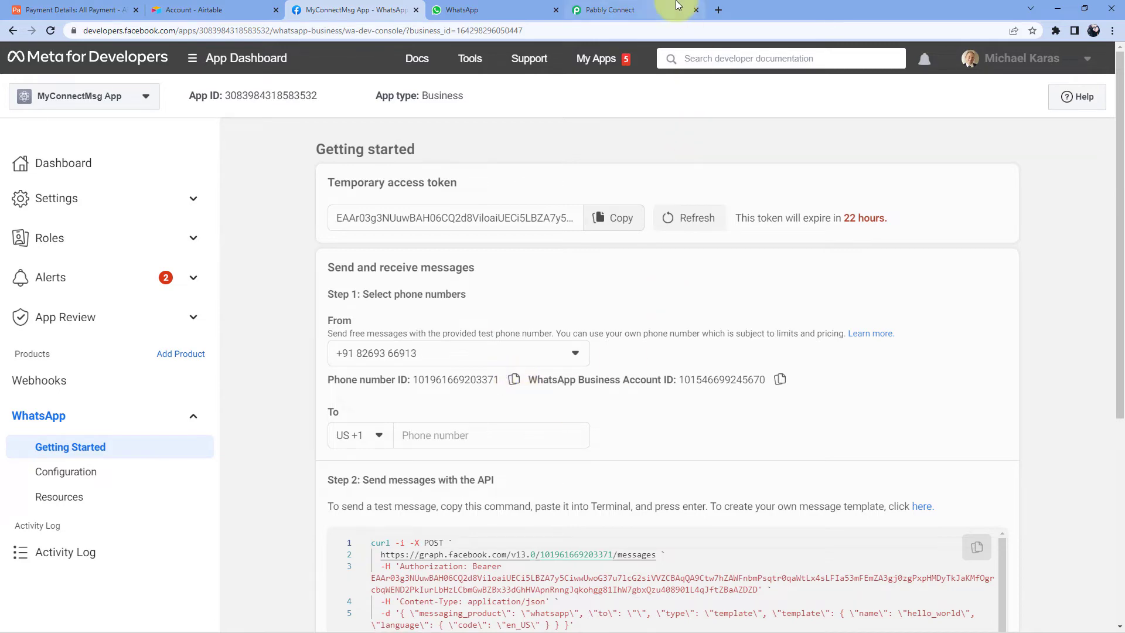
{"action": "left_click", "coordinate": [656, 9]}
{"action": "left_click", "coordinate": [586, 391]}
{"action": "right_click", "coordinate": [586, 394]}
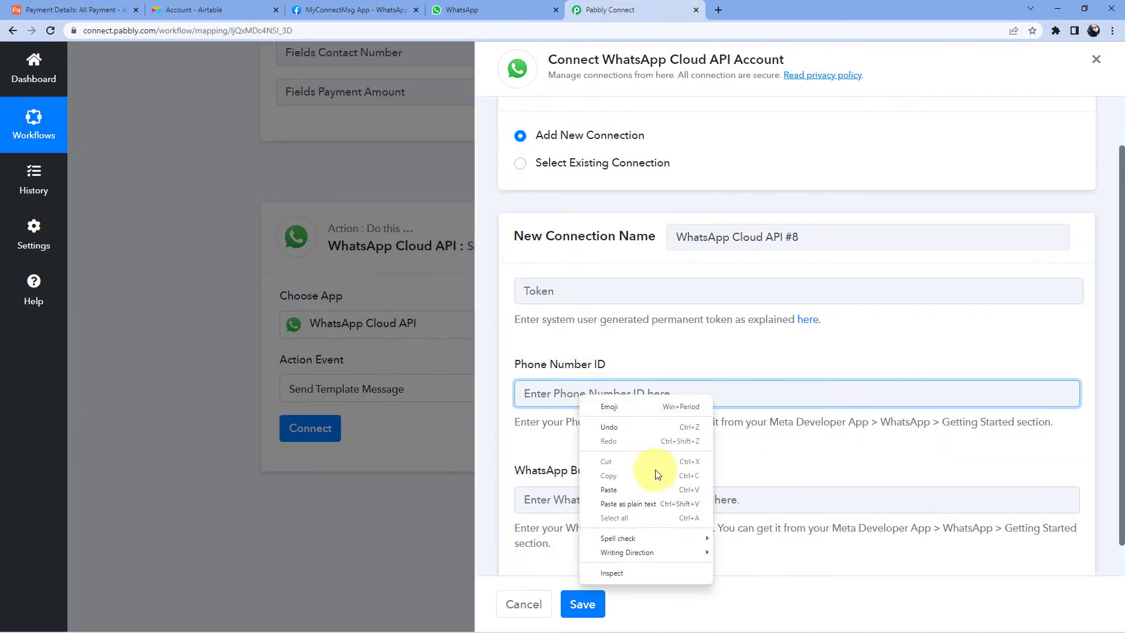
{"action": "left_click", "coordinate": [638, 490]}
{"action": "scroll", "coordinate": [619, 353], "scroll_direction": "down", "scroll_amount": 1}
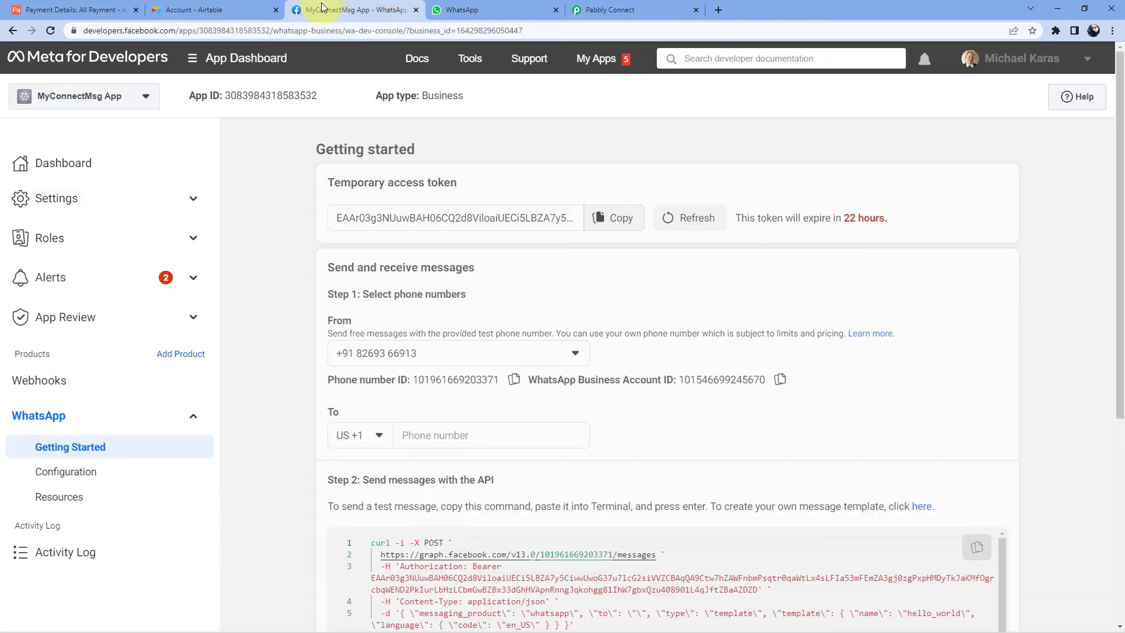
- Copy the WhatsApp Business Account ID from Meta into the connection's Business Account ID field
{"action": "left_click", "coordinate": [317, 10]}
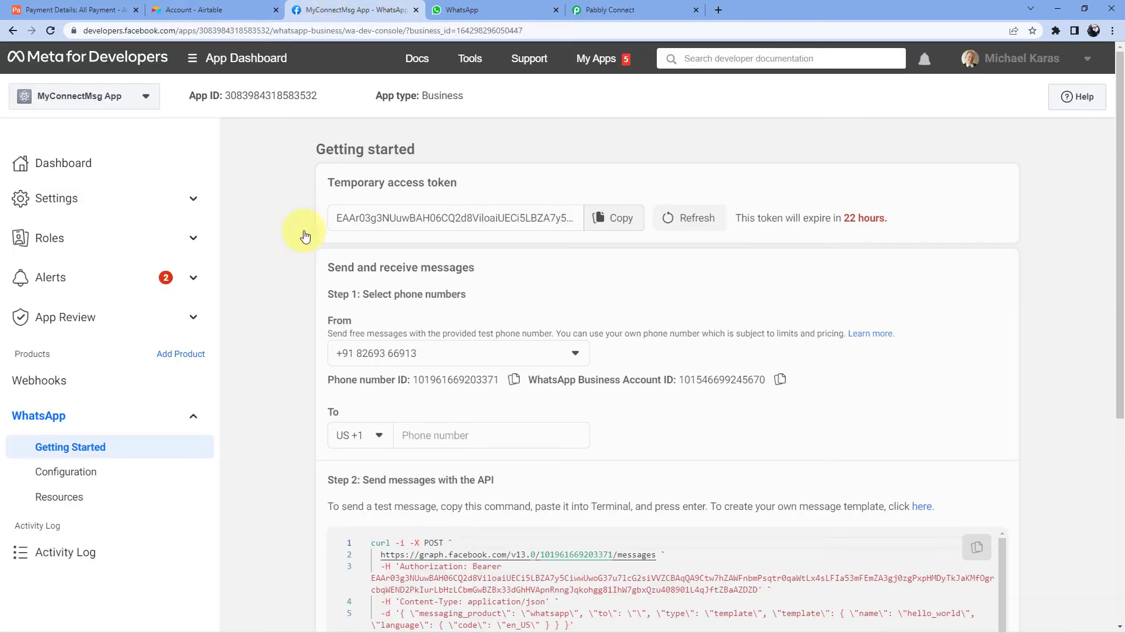
{"action": "left_click", "coordinate": [782, 380]}
{"action": "left_click", "coordinate": [614, 10]}
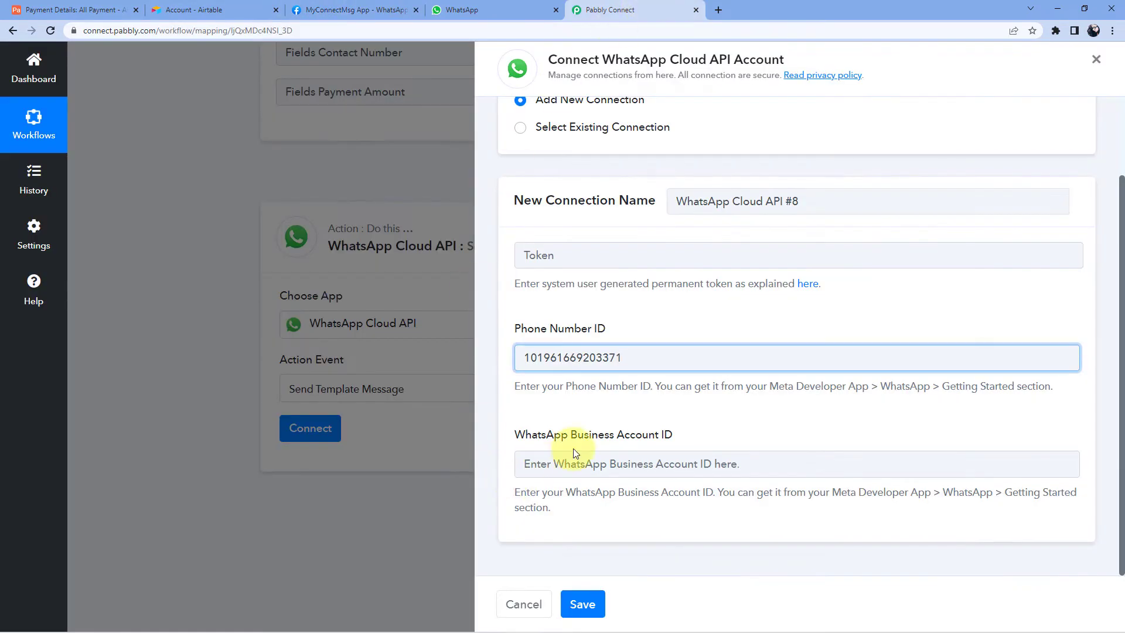
{"action": "left_click", "coordinate": [562, 465]}
{"action": "right_click", "coordinate": [563, 466]}
{"action": "left_click", "coordinate": [606, 371]}
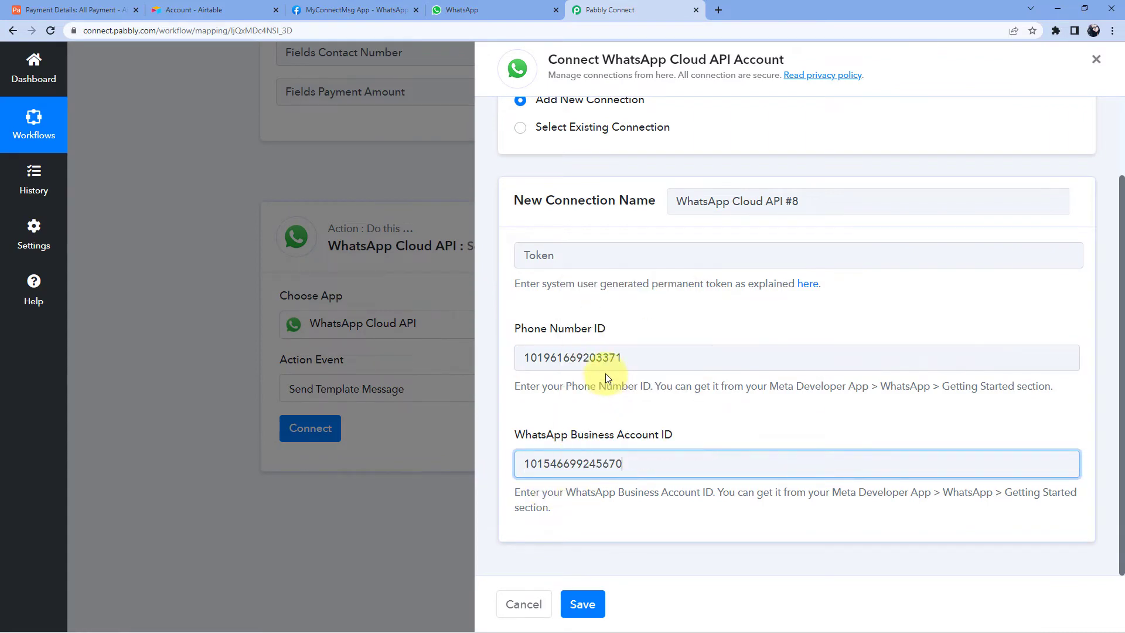
{"action": "left_click", "coordinate": [657, 318]}
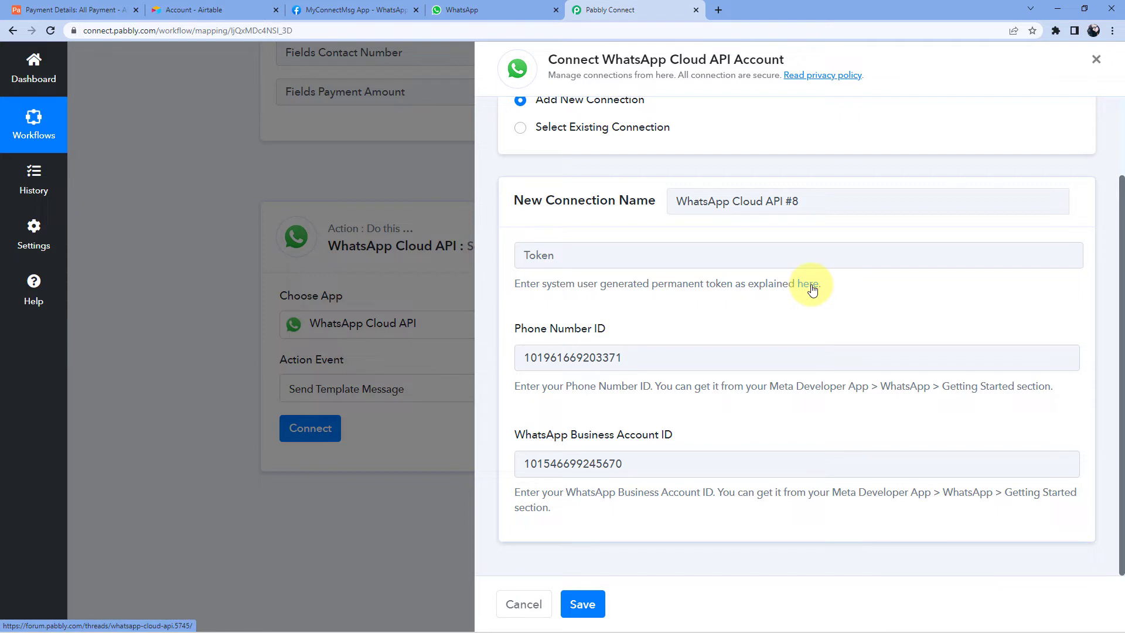
- Open the permanent-token forum thread in a new tab, browse its setup videos, and return to Pabbly Connect
{"action": "left_click", "coordinate": [812, 290]}
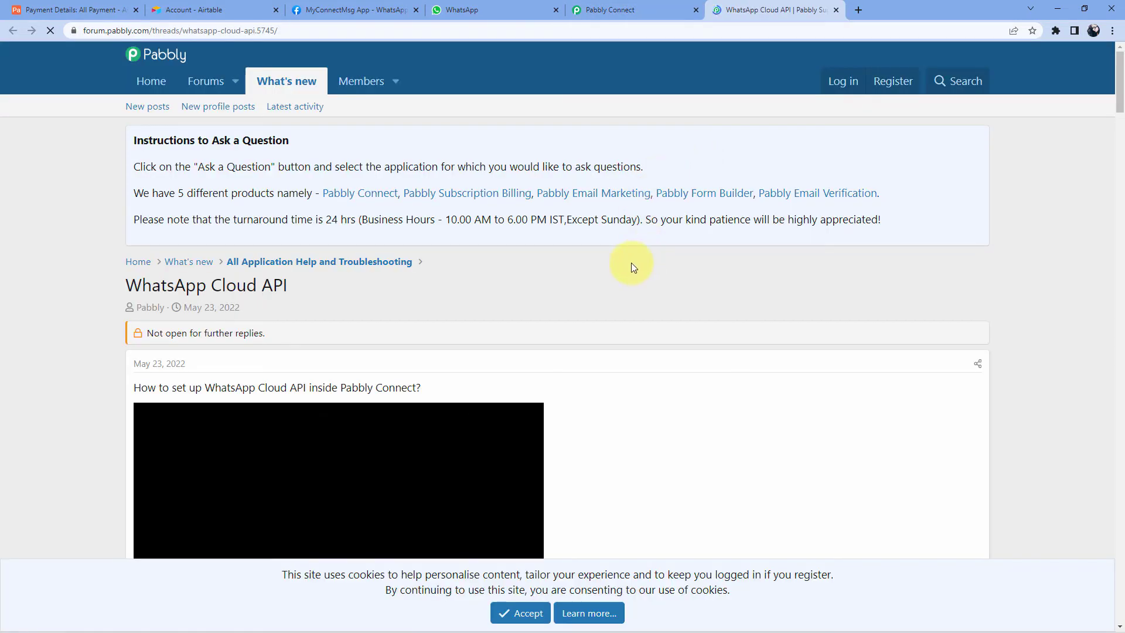
{"action": "left_click", "coordinate": [361, 9]}
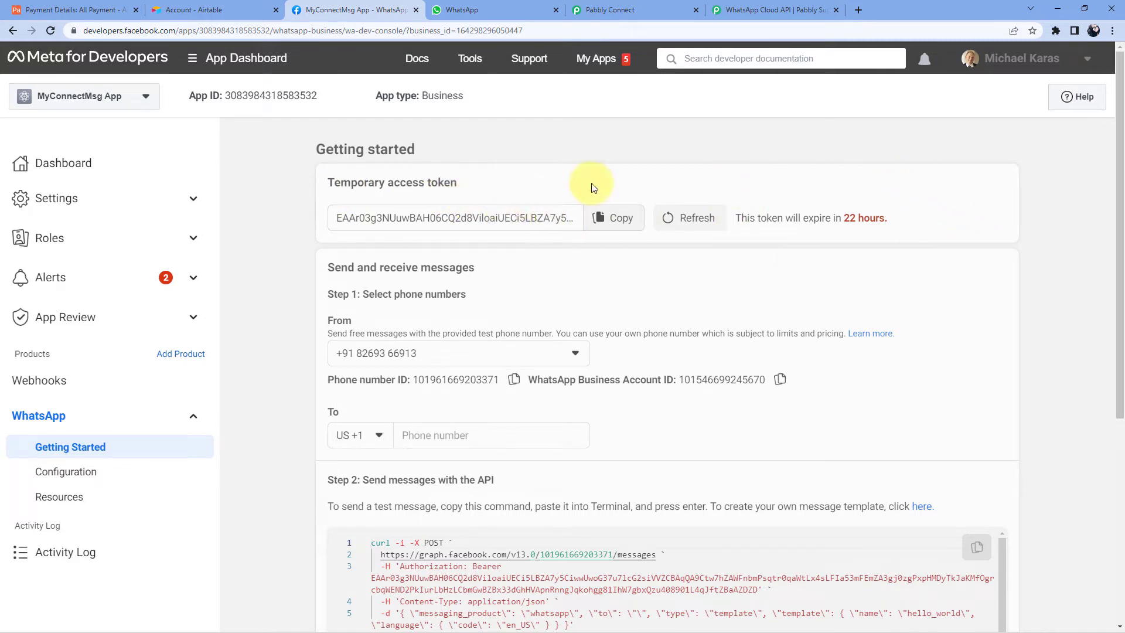
{"action": "left_click", "coordinate": [764, 9]}
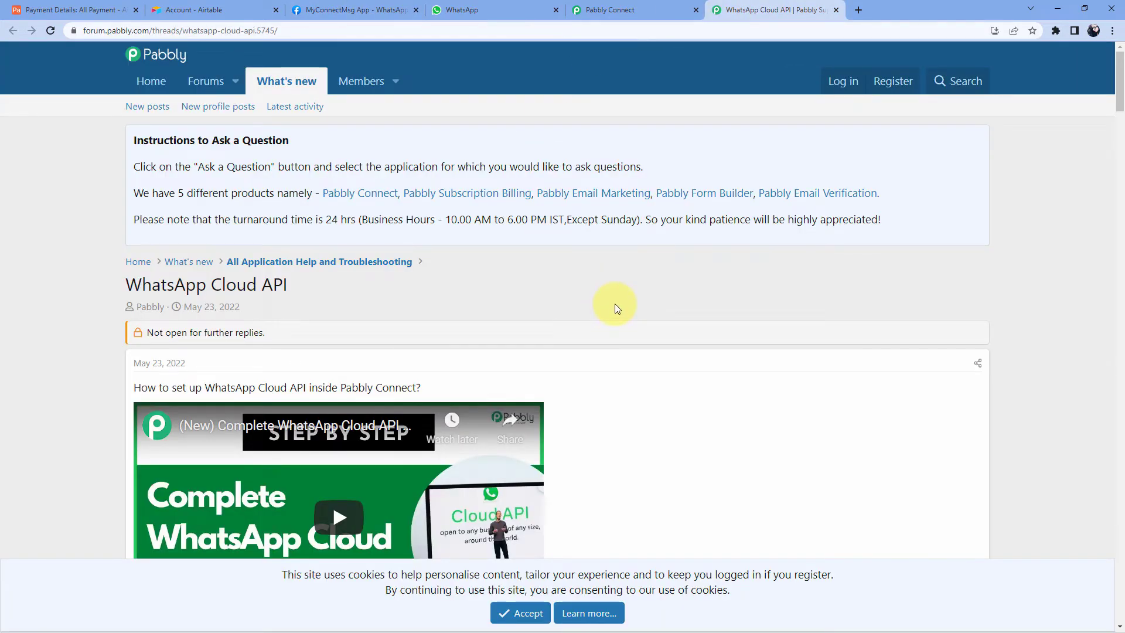
{"action": "scroll", "coordinate": [615, 306], "scroll_direction": "down", "scroll_amount": 5}
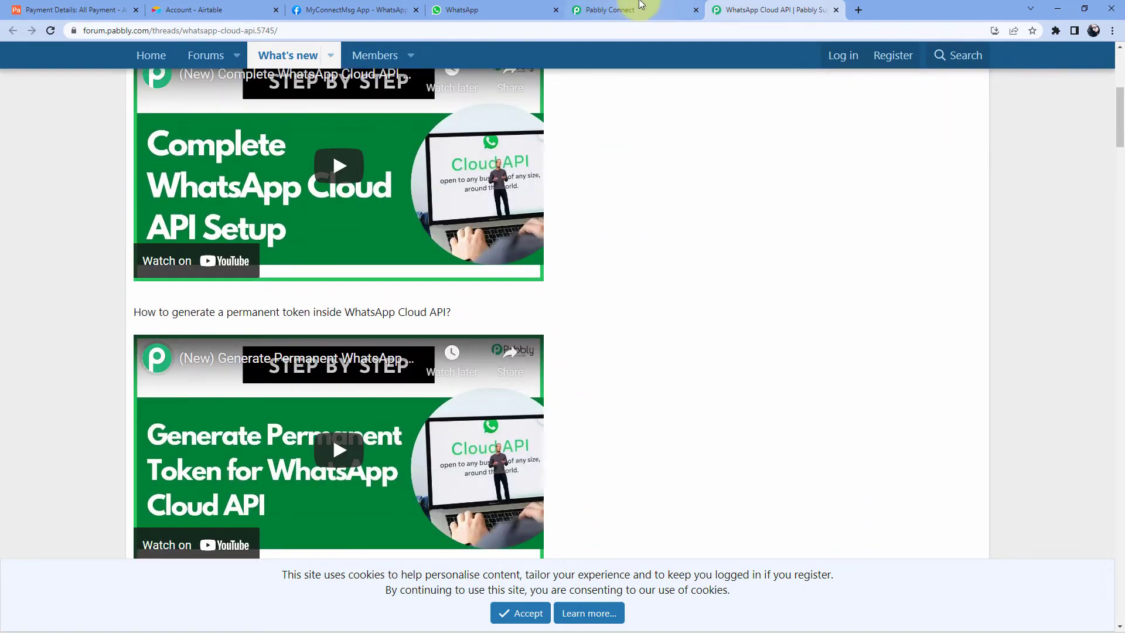
{"action": "left_click", "coordinate": [679, 10]}
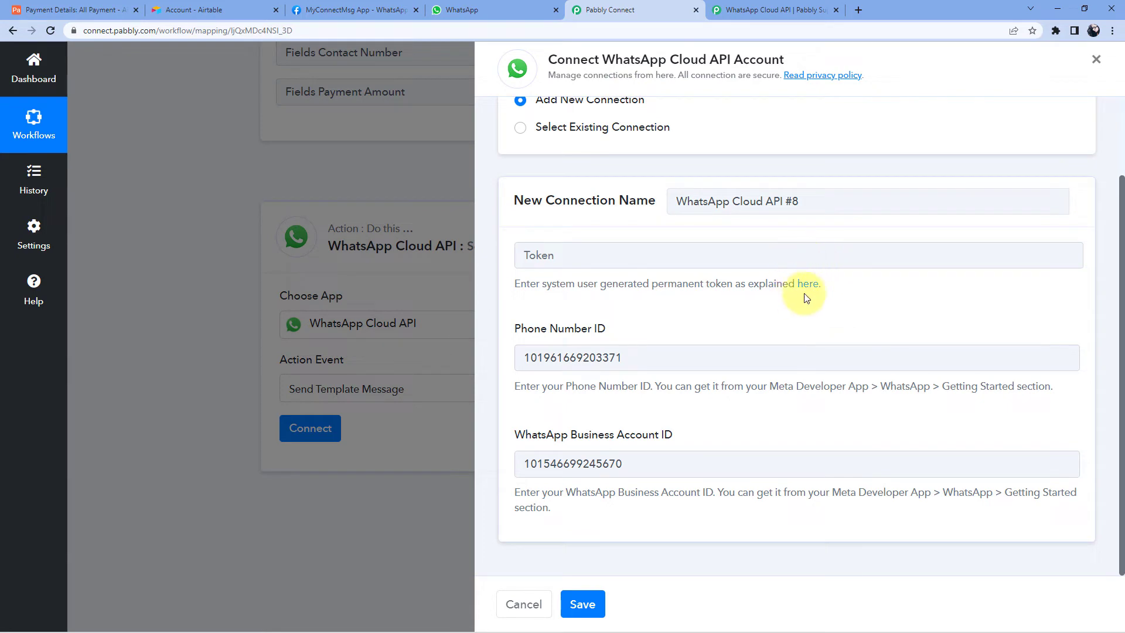
{"action": "left_click", "coordinate": [794, 12]}
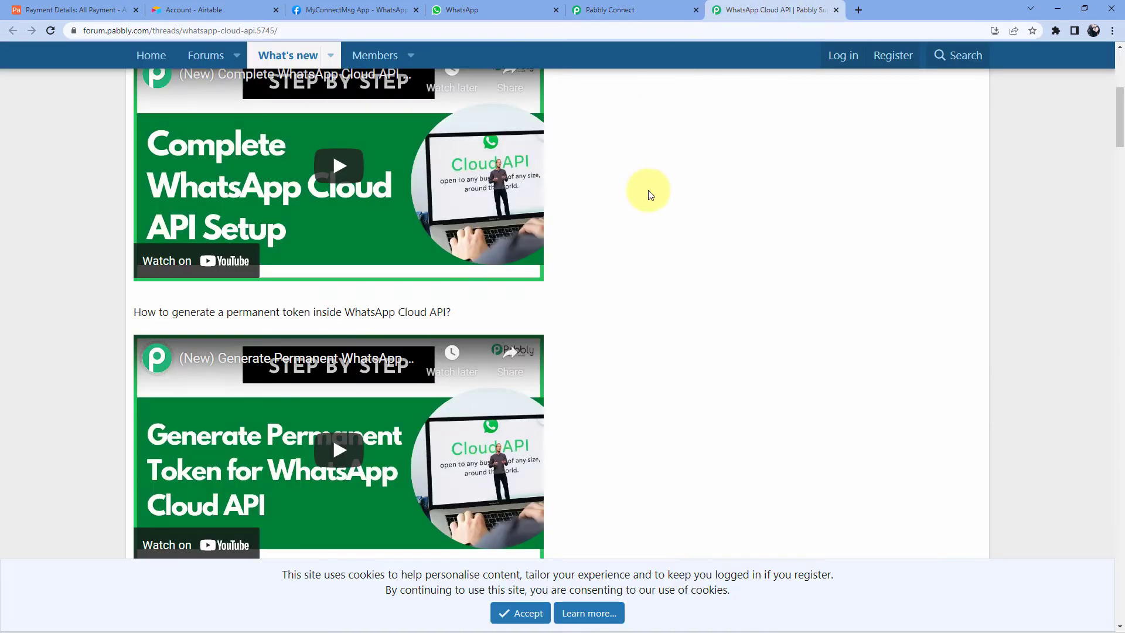
{"action": "scroll", "coordinate": [648, 190], "scroll_direction": "down", "scroll_amount": 2}
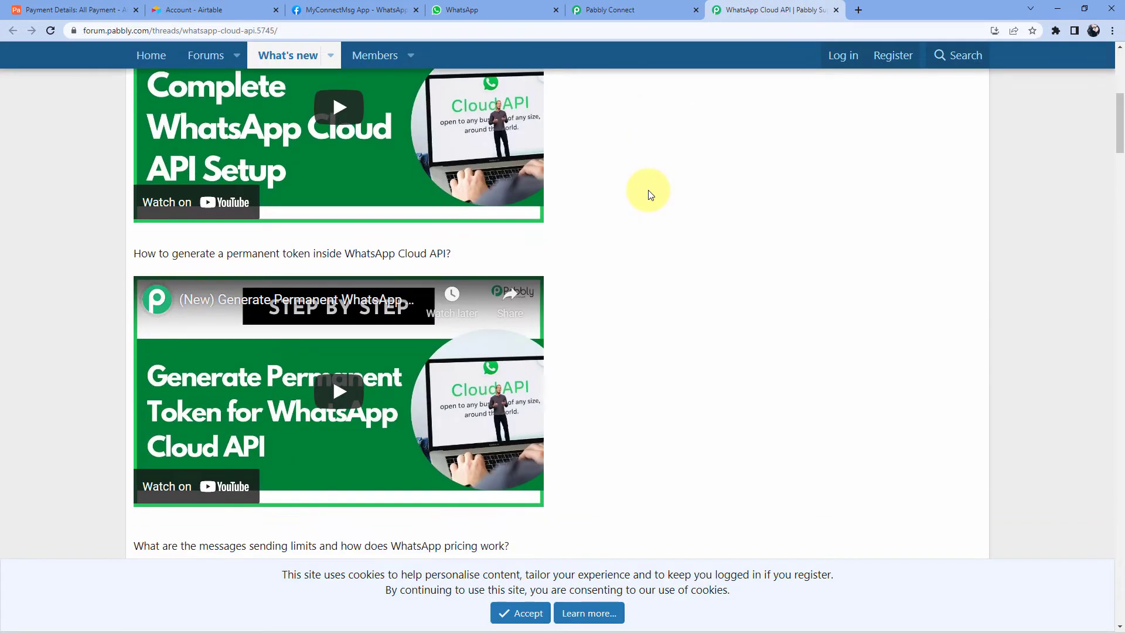
{"action": "scroll", "coordinate": [648, 190], "scroll_direction": "up", "scroll_amount": 1}
{"action": "scroll", "coordinate": [648, 190], "scroll_direction": "up", "scroll_amount": 1}
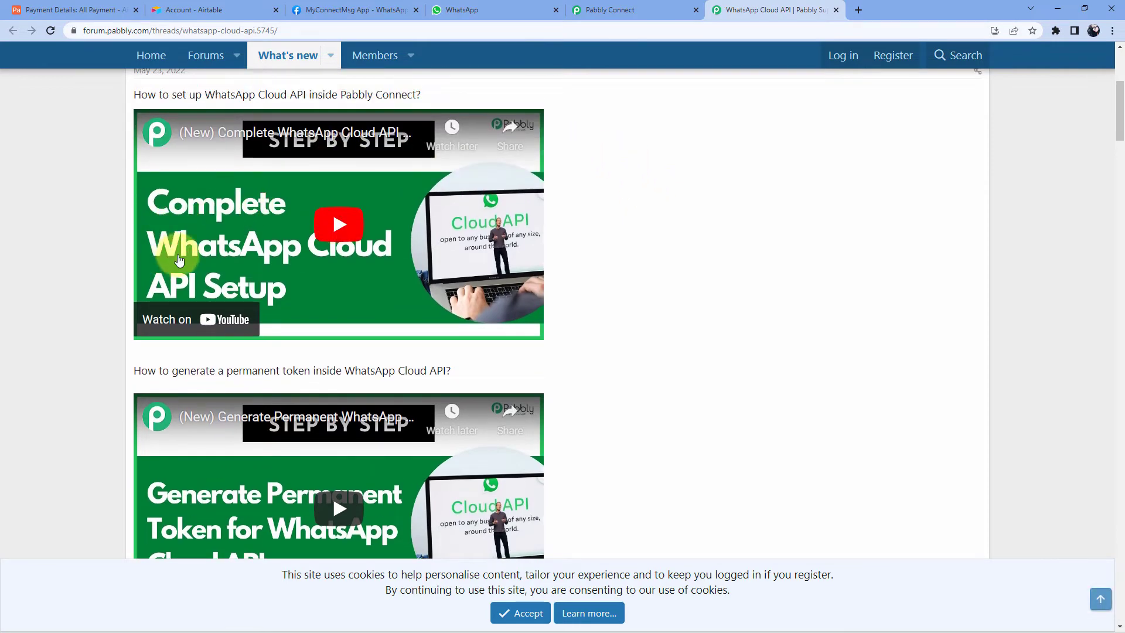
{"action": "scroll", "coordinate": [748, 308], "scroll_direction": "up", "scroll_amount": 1}
{"action": "scroll", "coordinate": [748, 308], "scroll_direction": "down", "scroll_amount": 4}
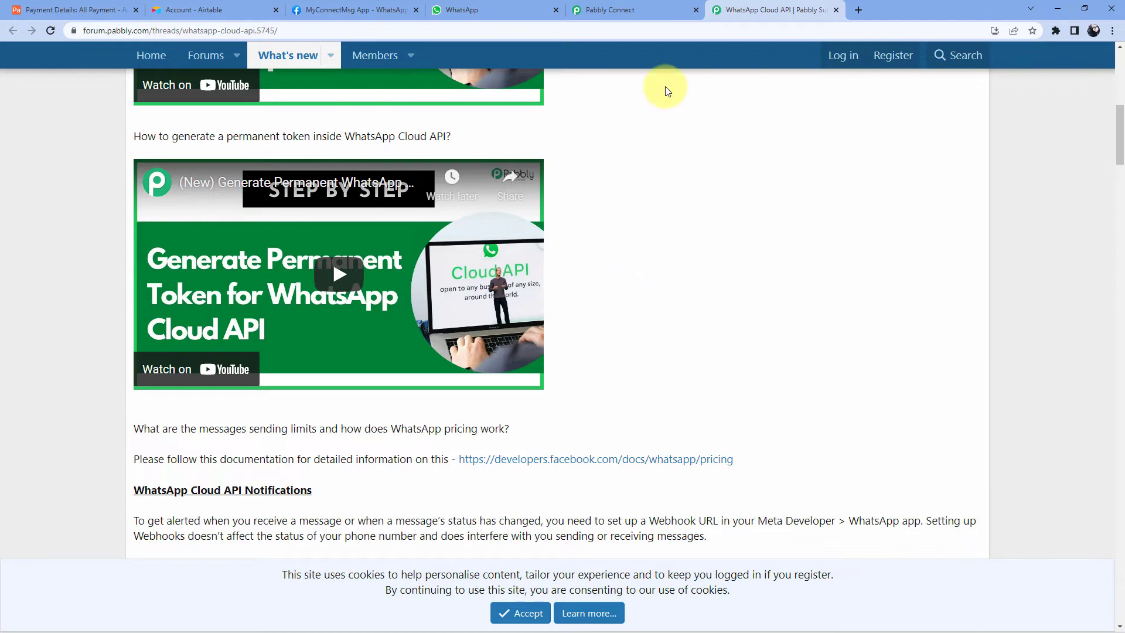
{"action": "left_click", "coordinate": [635, 7]}
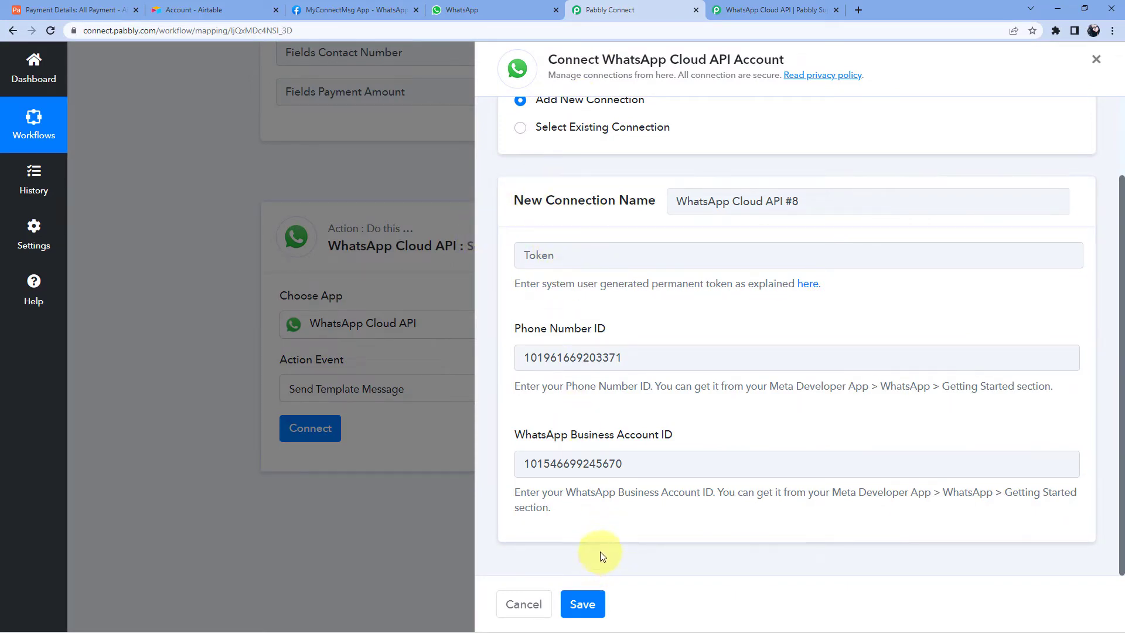
- Connect the WhatsApp step with the existing WhatsApp Cloud API #7 connection and save
{"action": "left_click", "coordinate": [520, 129]}
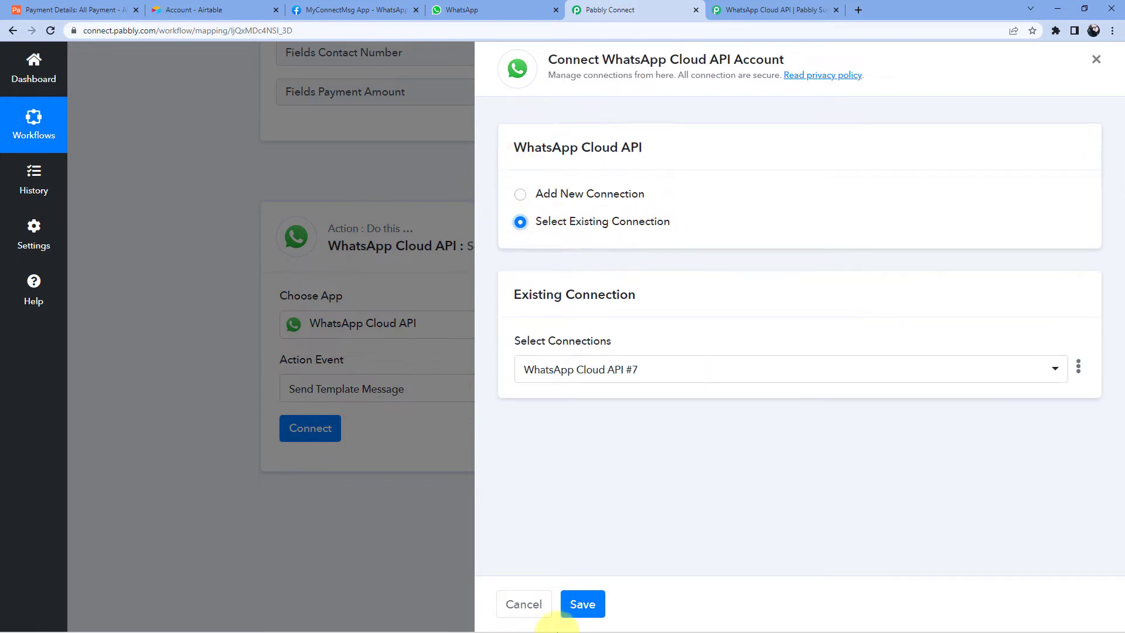
{"action": "left_click", "coordinate": [583, 604]}
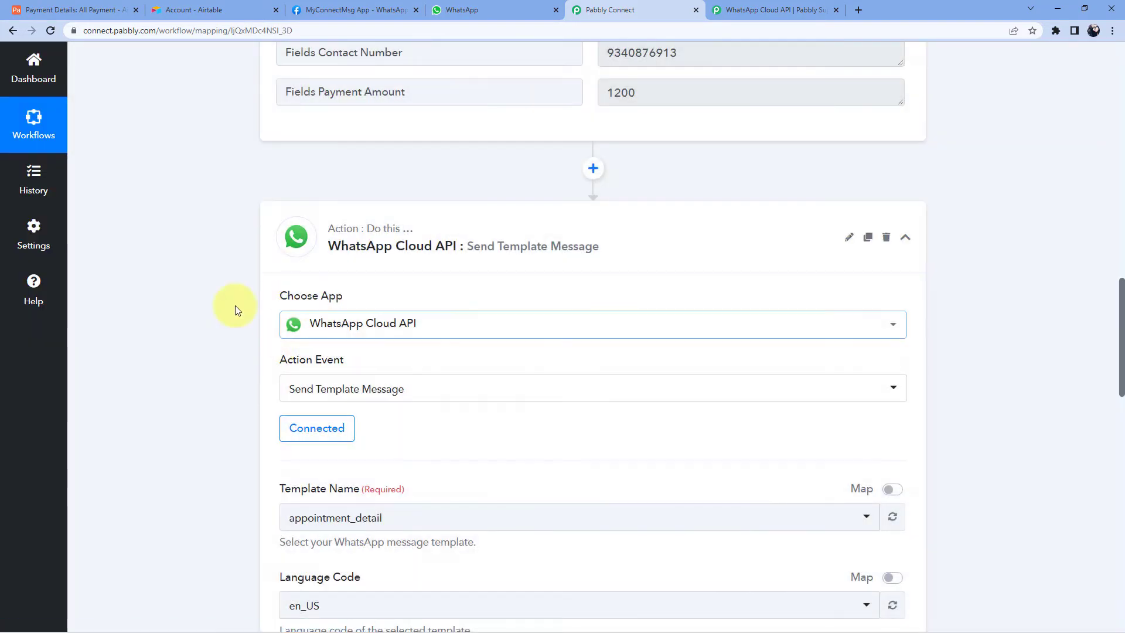
{"action": "scroll", "coordinate": [213, 328], "scroll_direction": "down", "scroll_amount": 2}
{"action": "scroll", "coordinate": [215, 328], "scroll_direction": "down", "scroll_amount": 1}
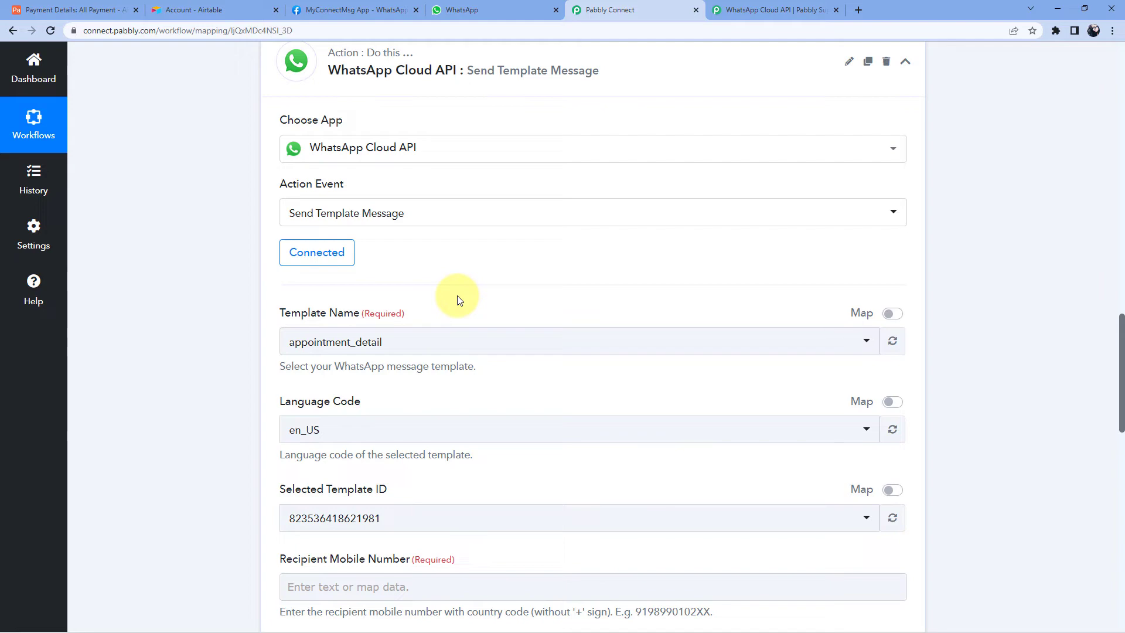
- Review the Template Name dropdown's templates, then return to the Meta developers page
{"action": "left_click", "coordinate": [399, 341]}
{"action": "scroll", "coordinate": [221, 349], "scroll_direction": "down", "scroll_amount": 3}
{"action": "scroll", "coordinate": [387, 276], "scroll_direction": "down", "scroll_amount": 2}
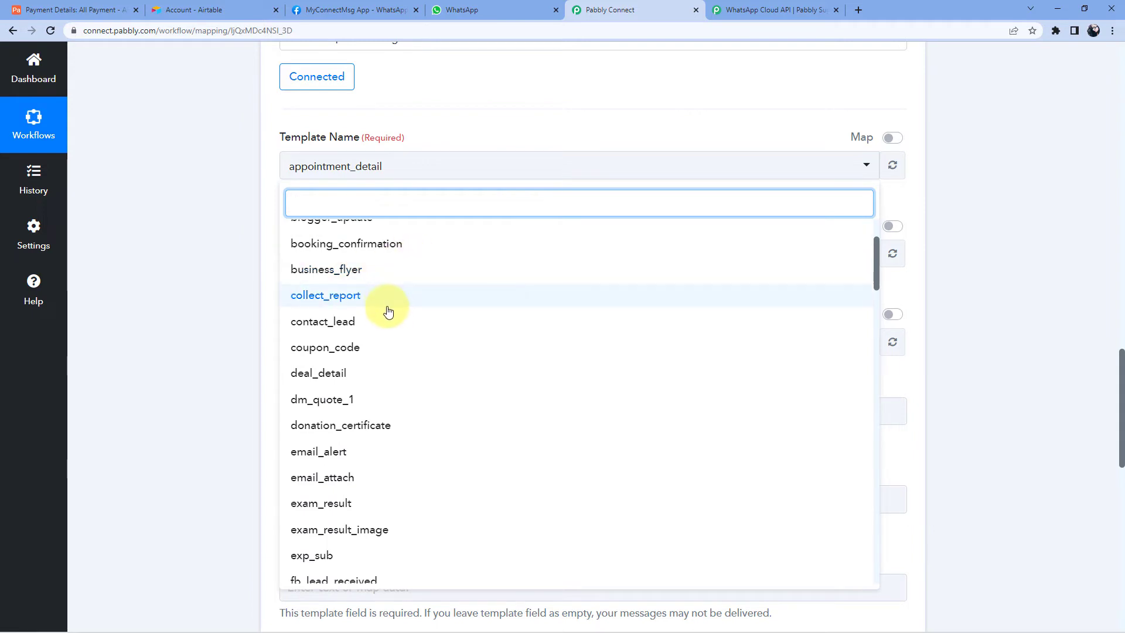
{"action": "scroll", "coordinate": [388, 311], "scroll_direction": "down", "scroll_amount": 1}
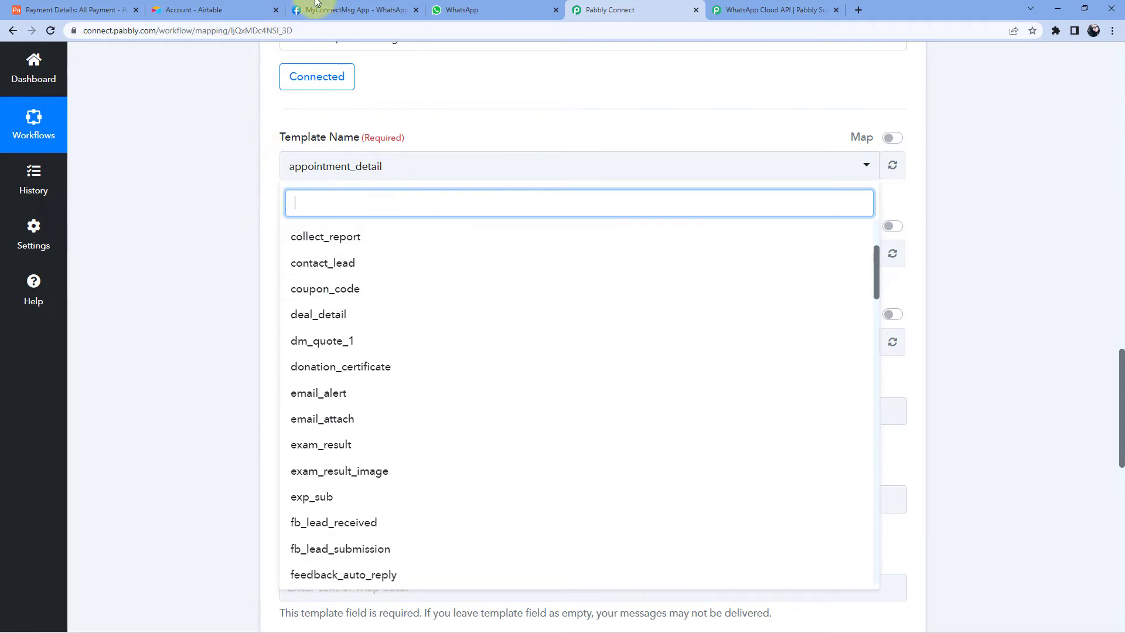
{"action": "left_click", "coordinate": [351, 10]}
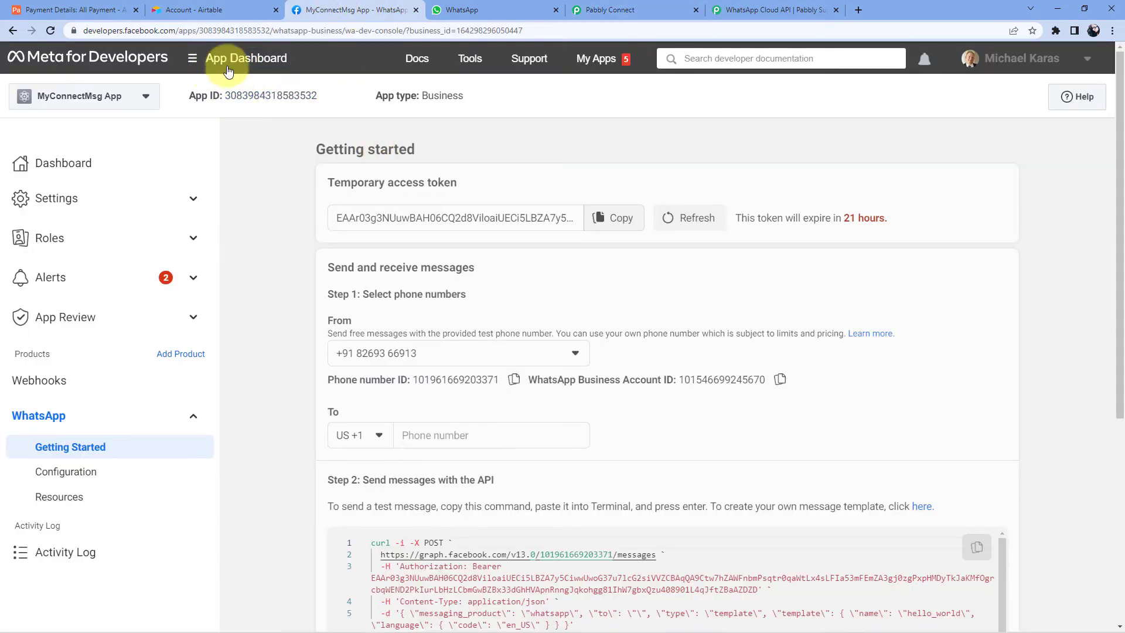
- Open WhatsApp Manager's Message templates list and scroll back up to its first template
{"action": "scroll", "coordinate": [305, 223], "scroll_direction": "down", "scroll_amount": 4}
{"action": "scroll", "coordinate": [316, 234], "scroll_direction": "down", "scroll_amount": 1}
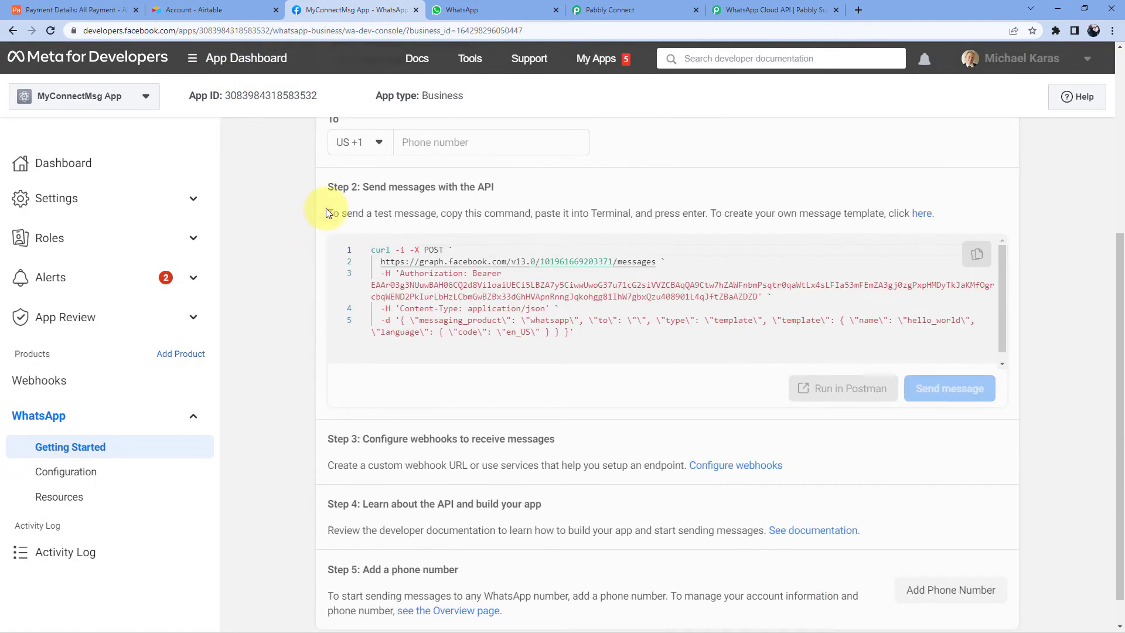
{"action": "left_click", "coordinate": [922, 215]}
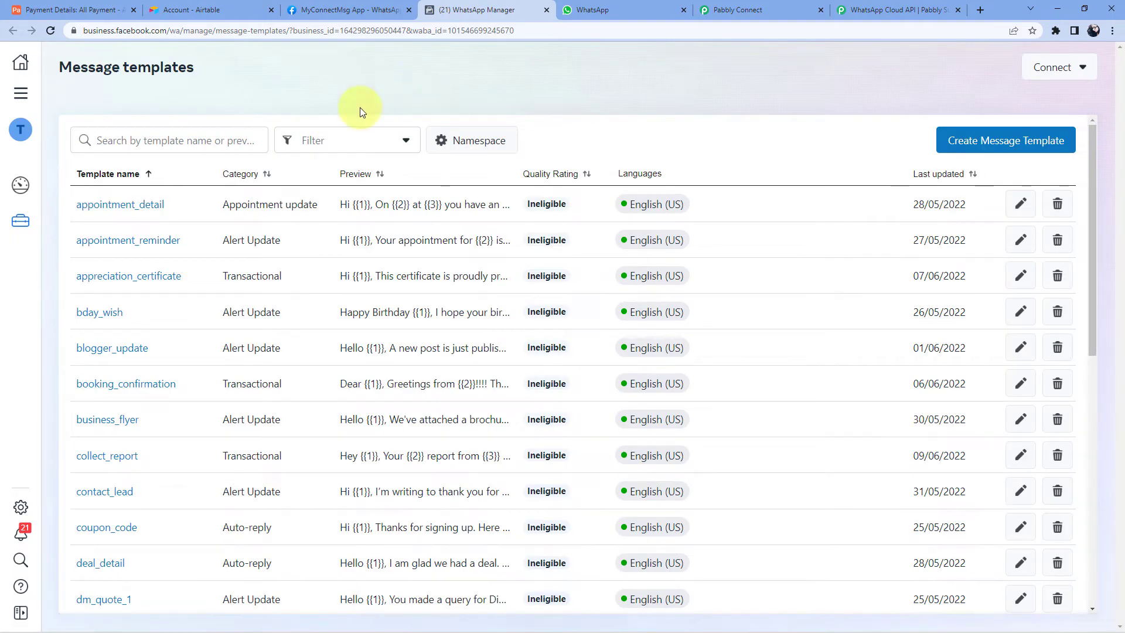
{"action": "scroll", "coordinate": [316, 204], "scroll_direction": "down", "scroll_amount": 1}
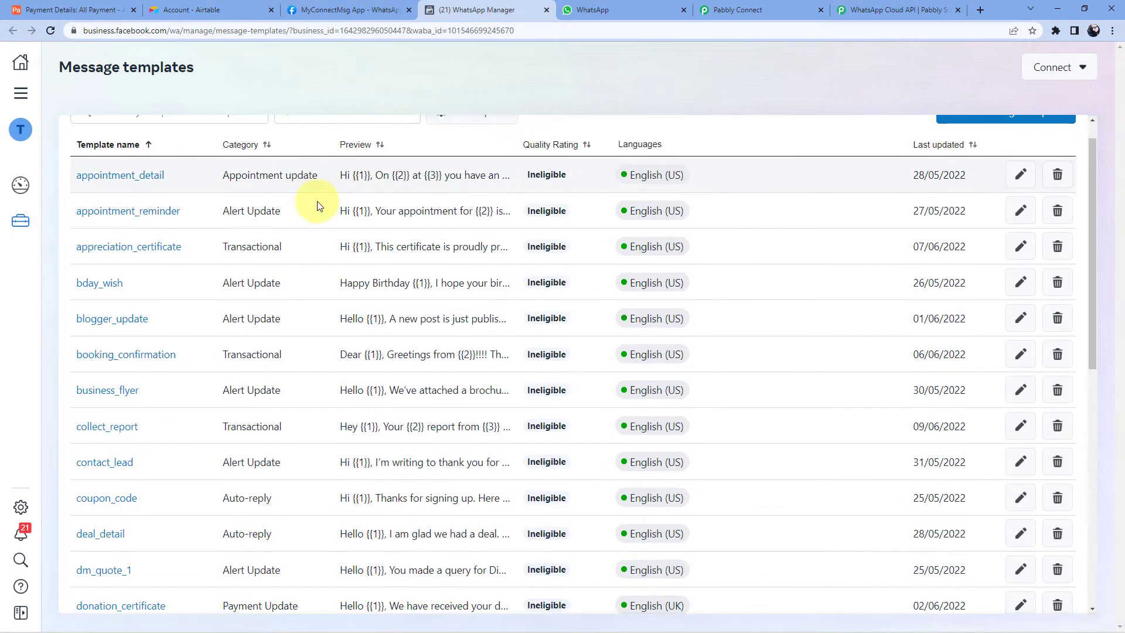
{"action": "scroll", "coordinate": [317, 205], "scroll_direction": "down", "scroll_amount": 8}
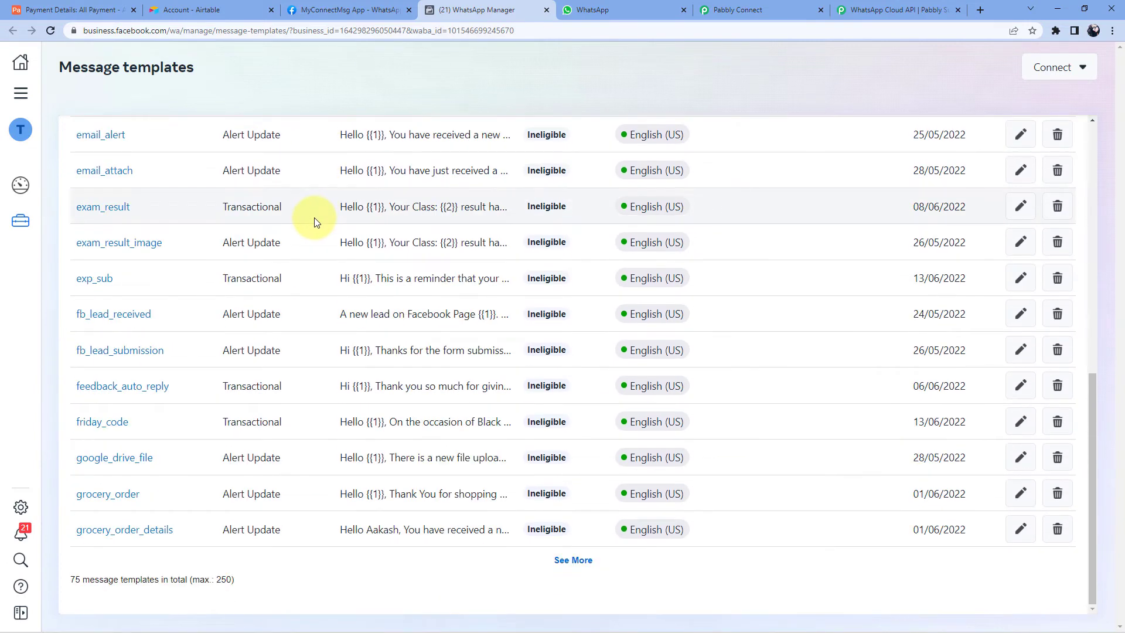
{"action": "scroll", "coordinate": [314, 222], "scroll_direction": "up", "scroll_amount": 10}
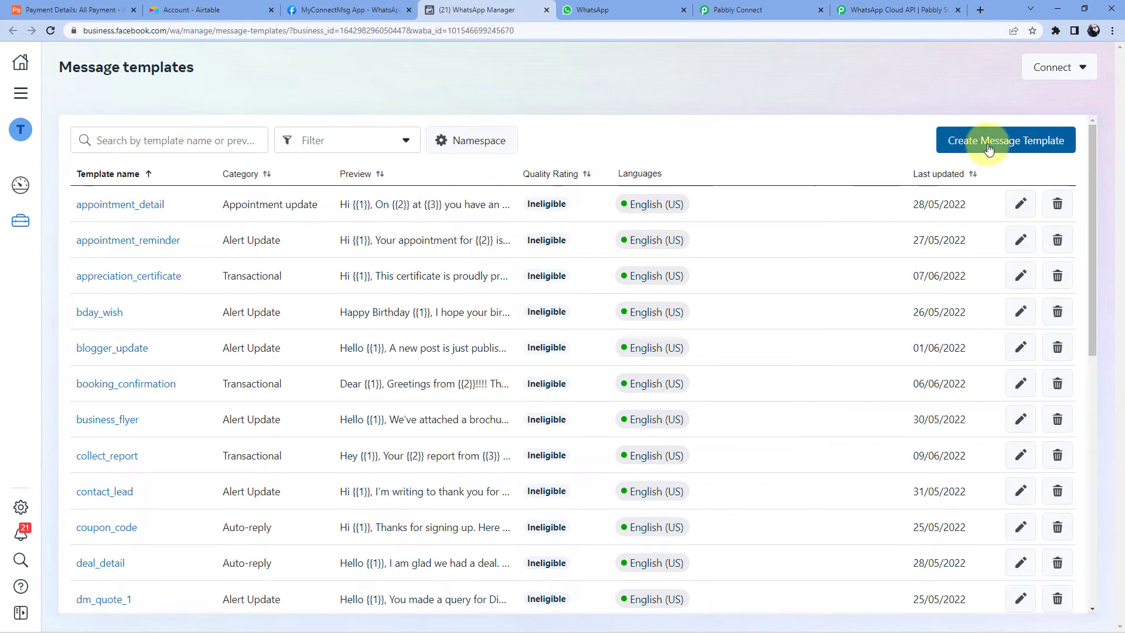
- Create a Transactional message template named test_1 in English (US) and continue to its content
{"action": "left_click", "coordinate": [1038, 149]}
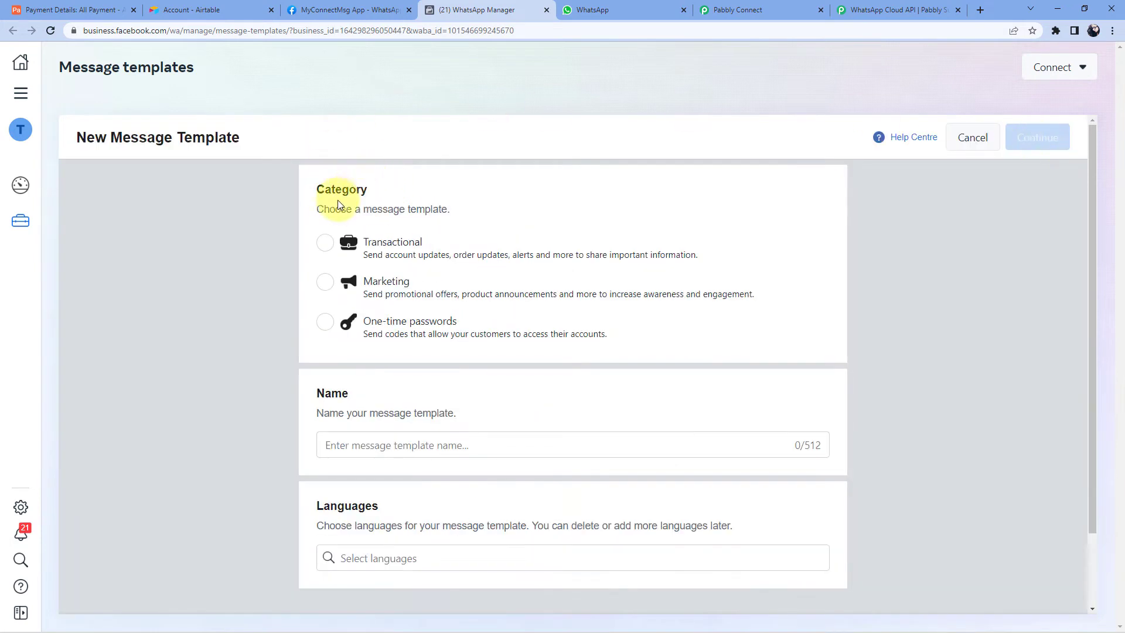
{"action": "left_click", "coordinate": [326, 243]}
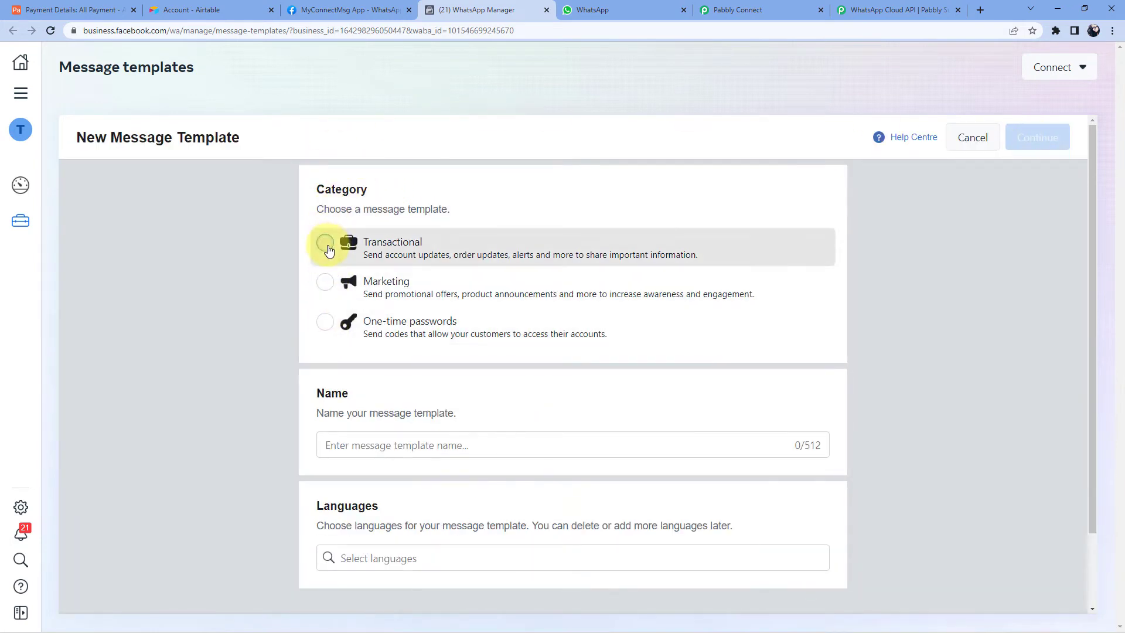
{"action": "left_click", "coordinate": [390, 447]}
{"action": "type", "text": "t"}
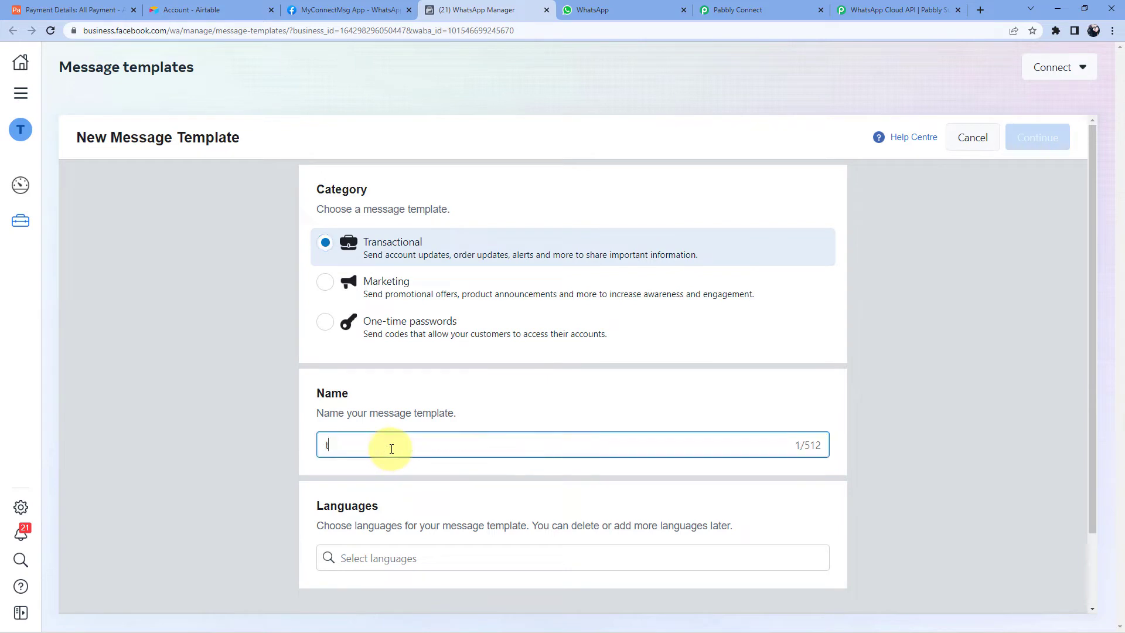
{"action": "type", "text": "est_1"}
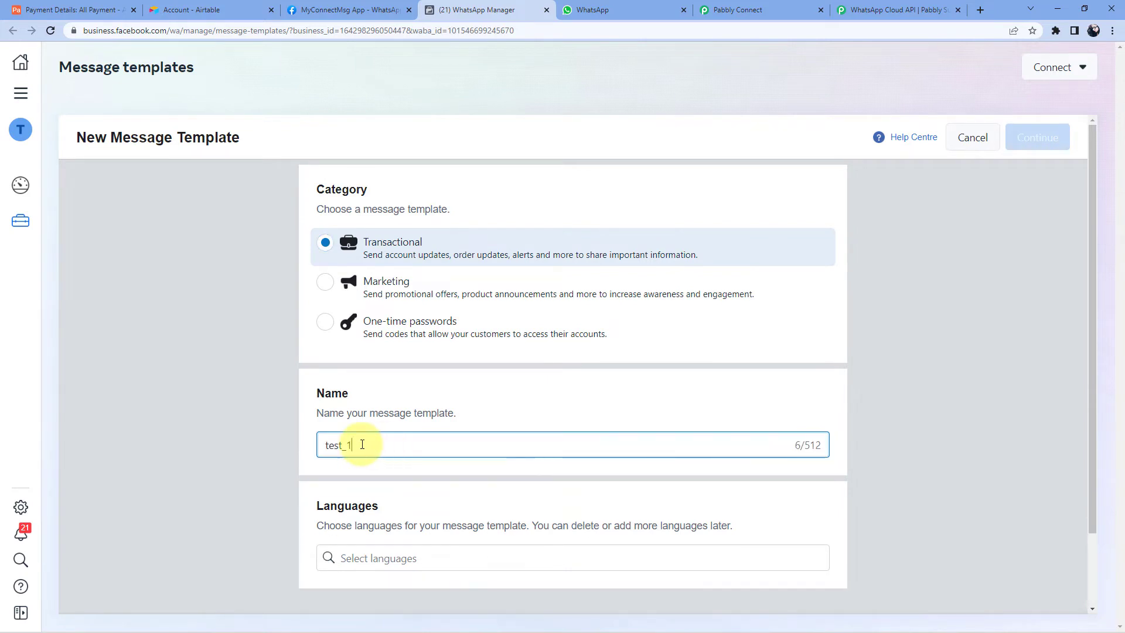
{"action": "left_click", "coordinate": [350, 557]}
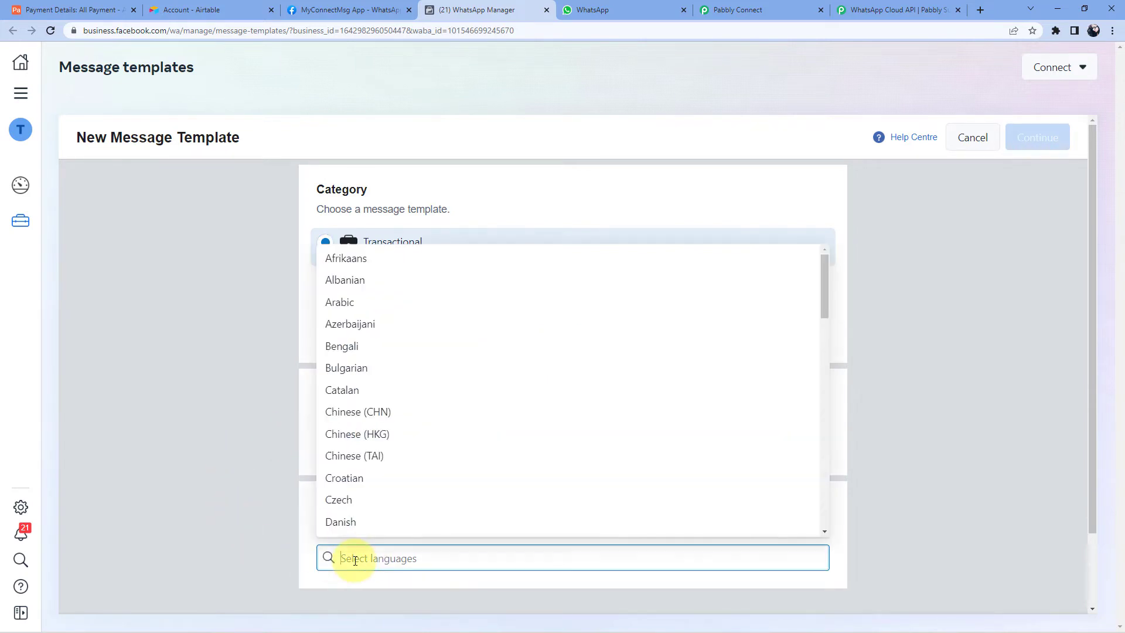
{"action": "type", "text": "en"}
{"action": "left_click", "coordinate": [389, 527]}
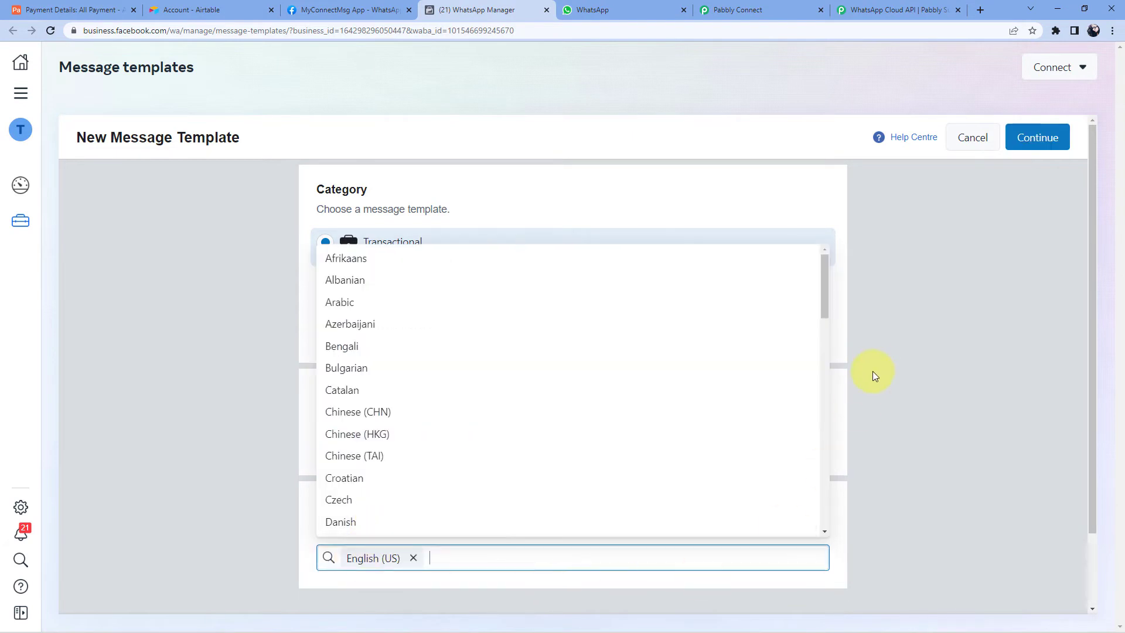
{"action": "left_click", "coordinate": [878, 366]}
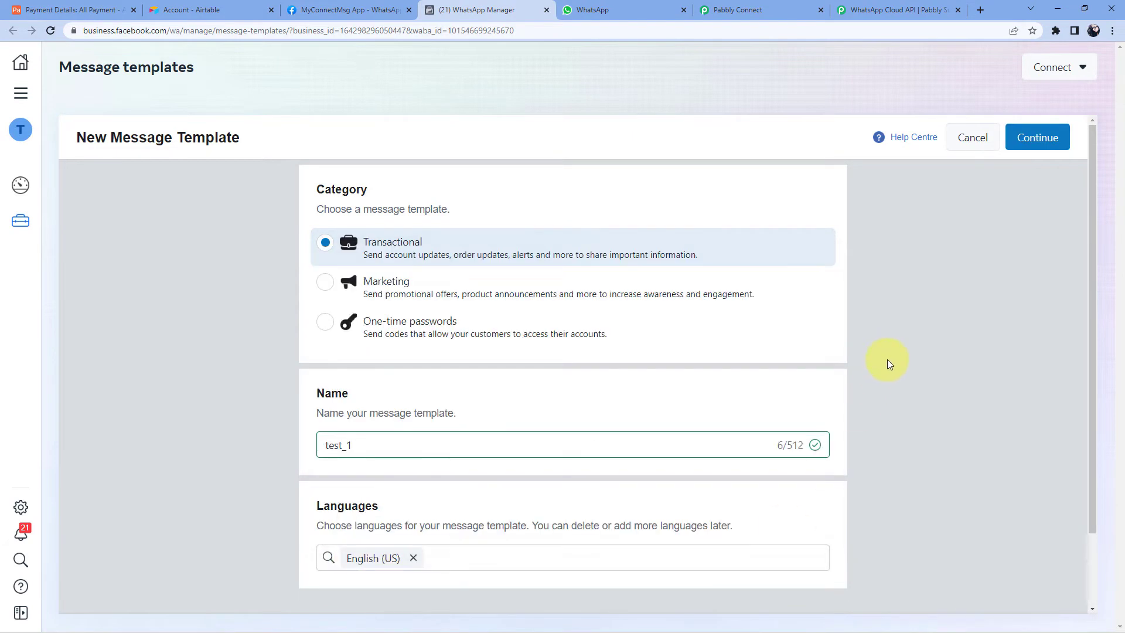
{"action": "left_click", "coordinate": [1038, 141]}
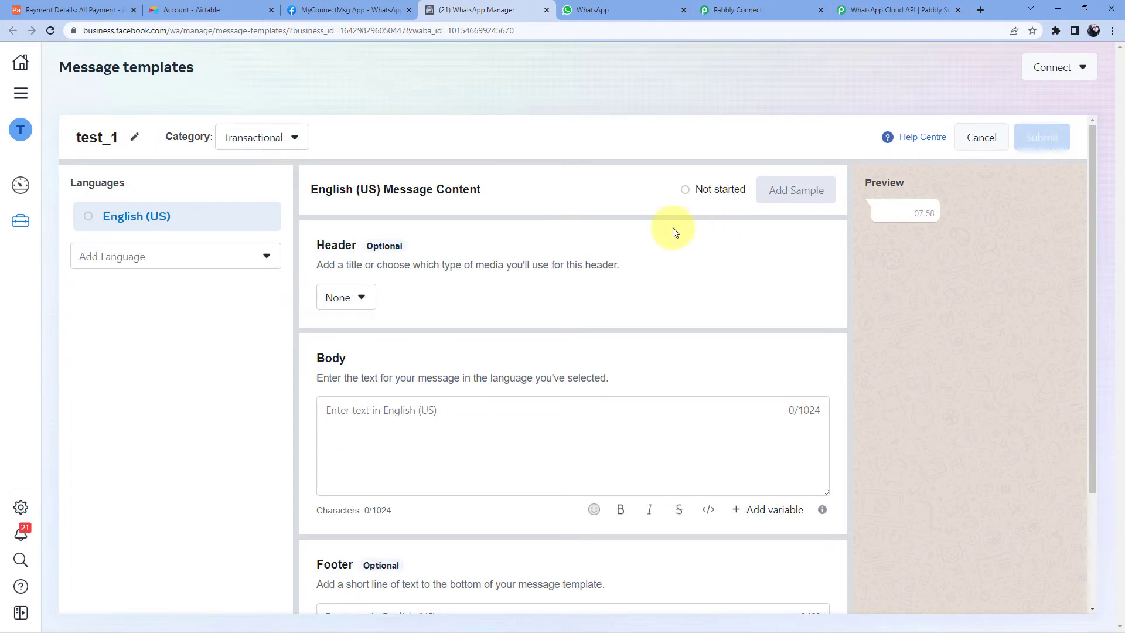
- Enter 'Hello' as the test_1 body text, then switch to Airtable's Payment Details table
{"action": "scroll", "coordinate": [563, 215], "scroll_direction": "down", "scroll_amount": 1}
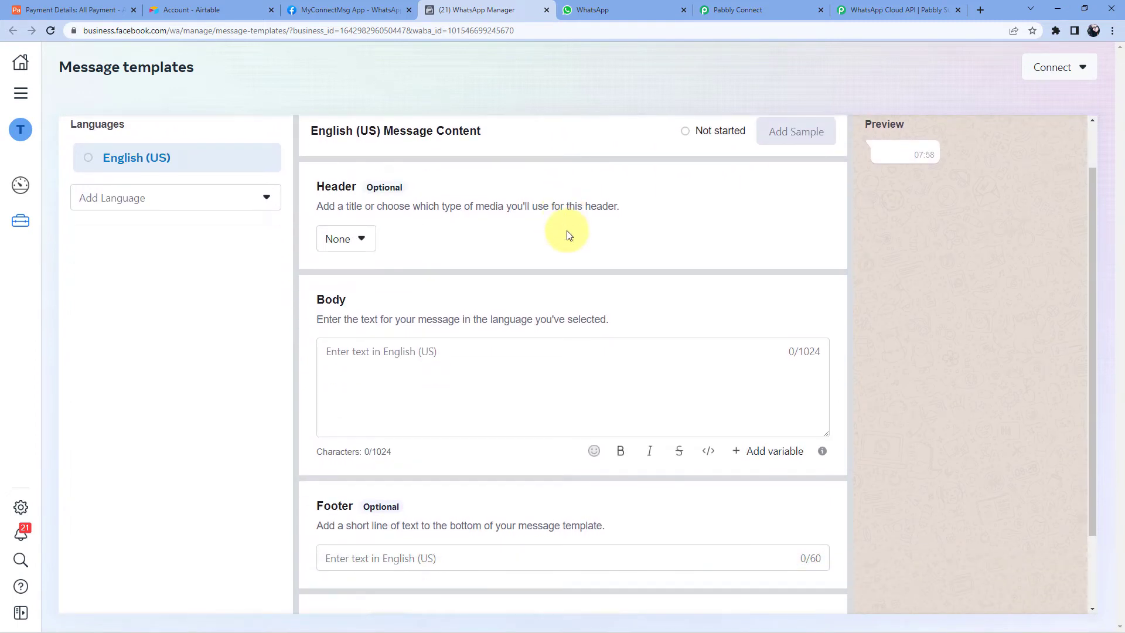
{"action": "scroll", "coordinate": [527, 254], "scroll_direction": "up", "scroll_amount": 1}
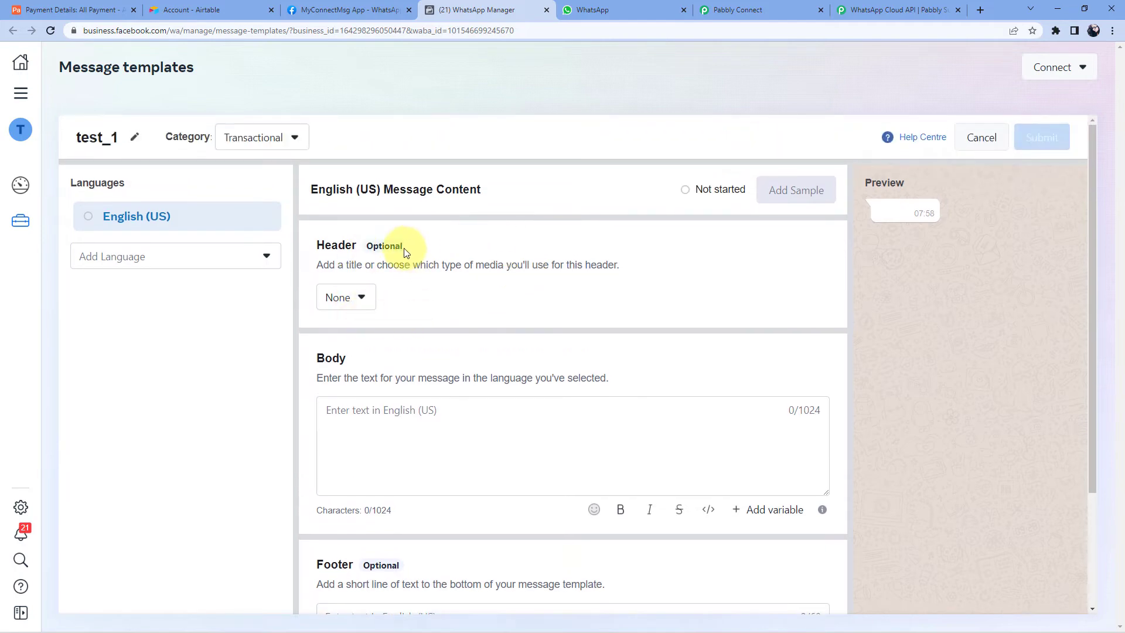
{"action": "scroll", "coordinate": [452, 252], "scroll_direction": "down", "scroll_amount": 2}
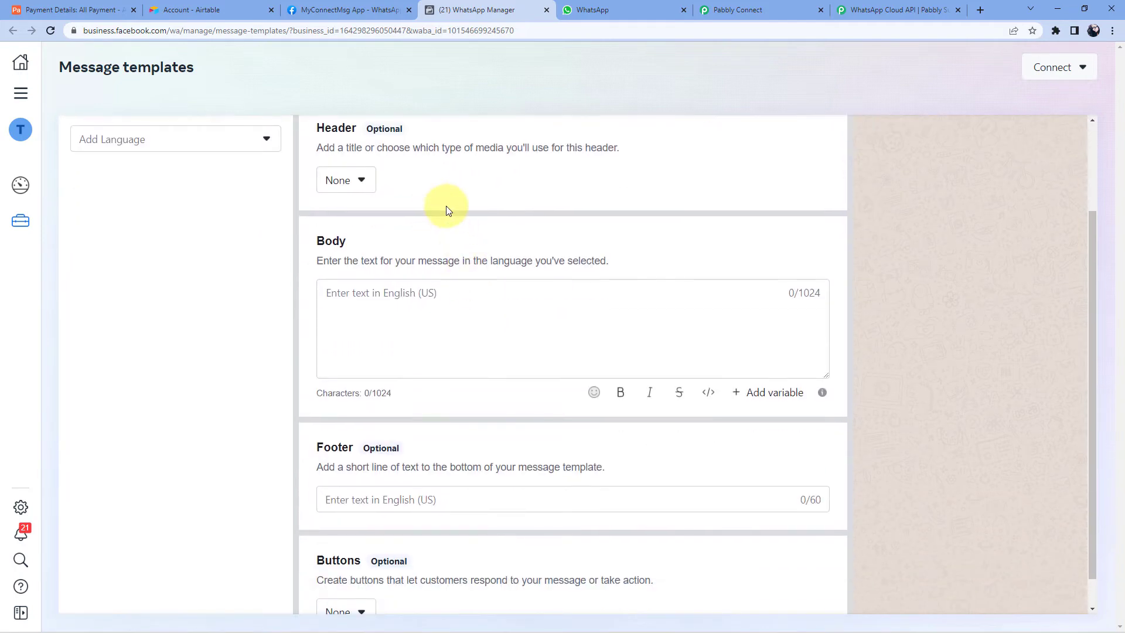
{"action": "scroll", "coordinate": [442, 209], "scroll_direction": "up", "scroll_amount": 1}
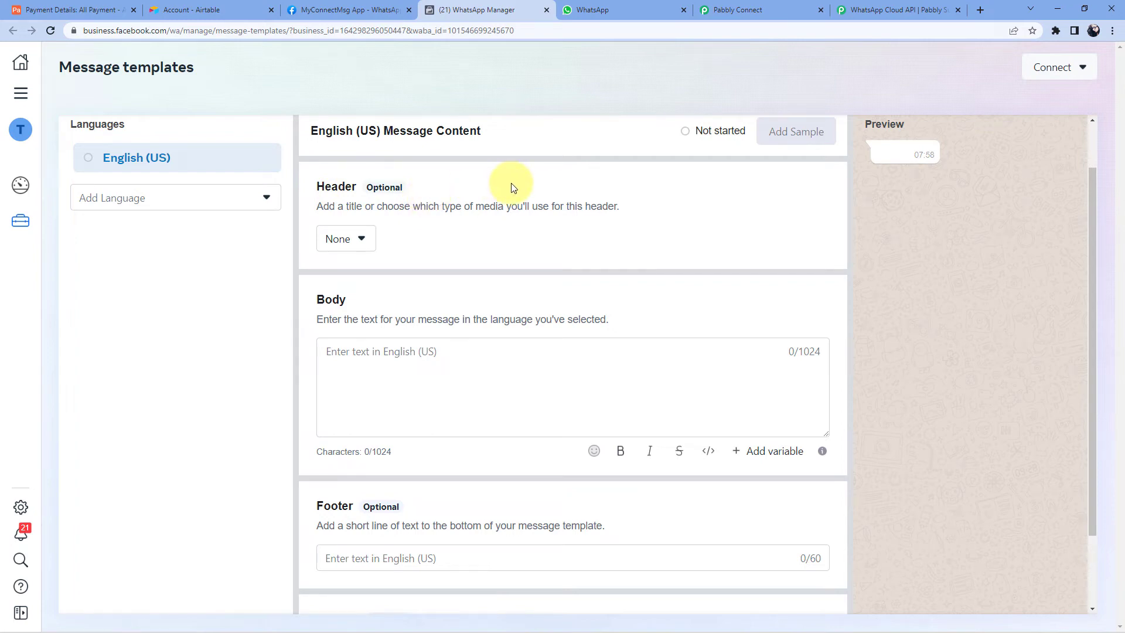
{"action": "scroll", "coordinate": [466, 230], "scroll_direction": "down", "scroll_amount": 1}
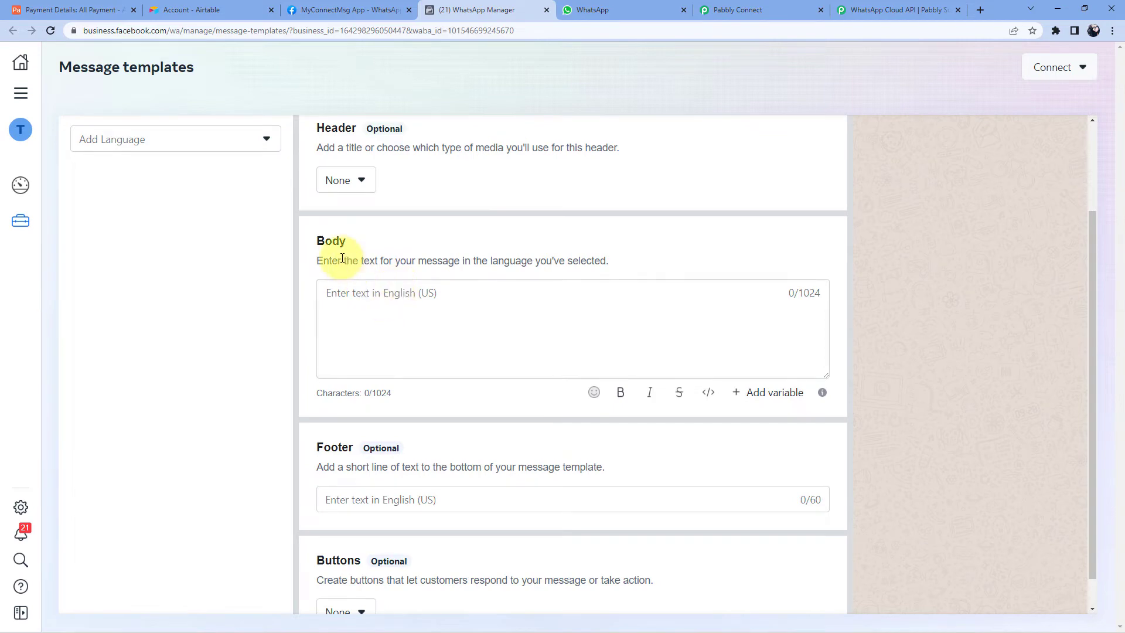
{"action": "left_click", "coordinate": [357, 294]}
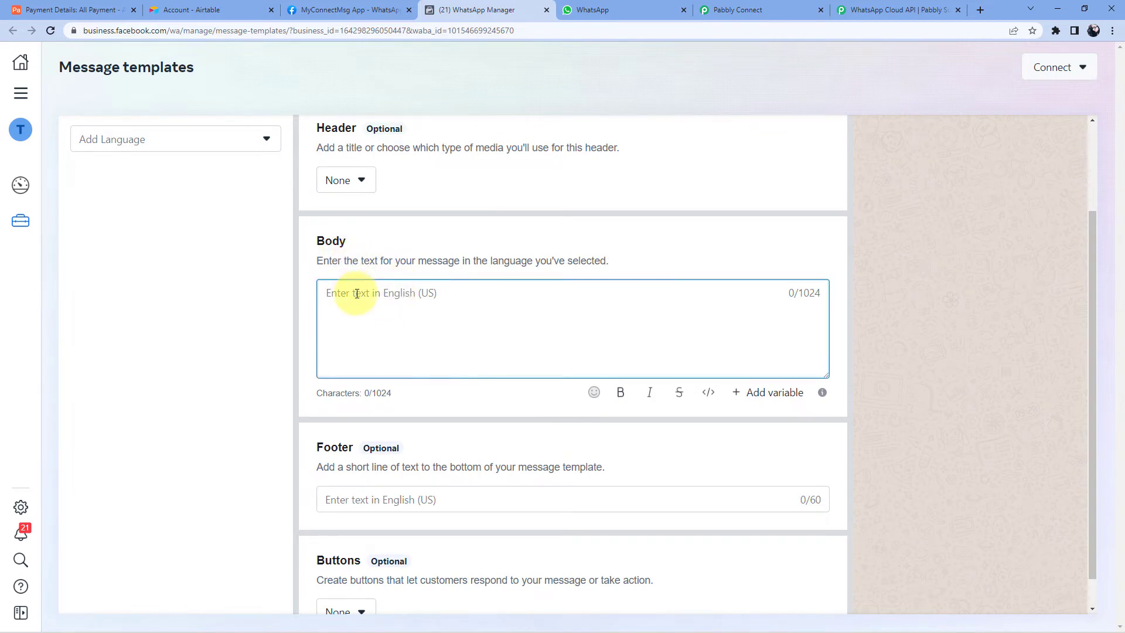
{"action": "scroll", "coordinate": [356, 294], "scroll_direction": "down", "scroll_amount": 1}
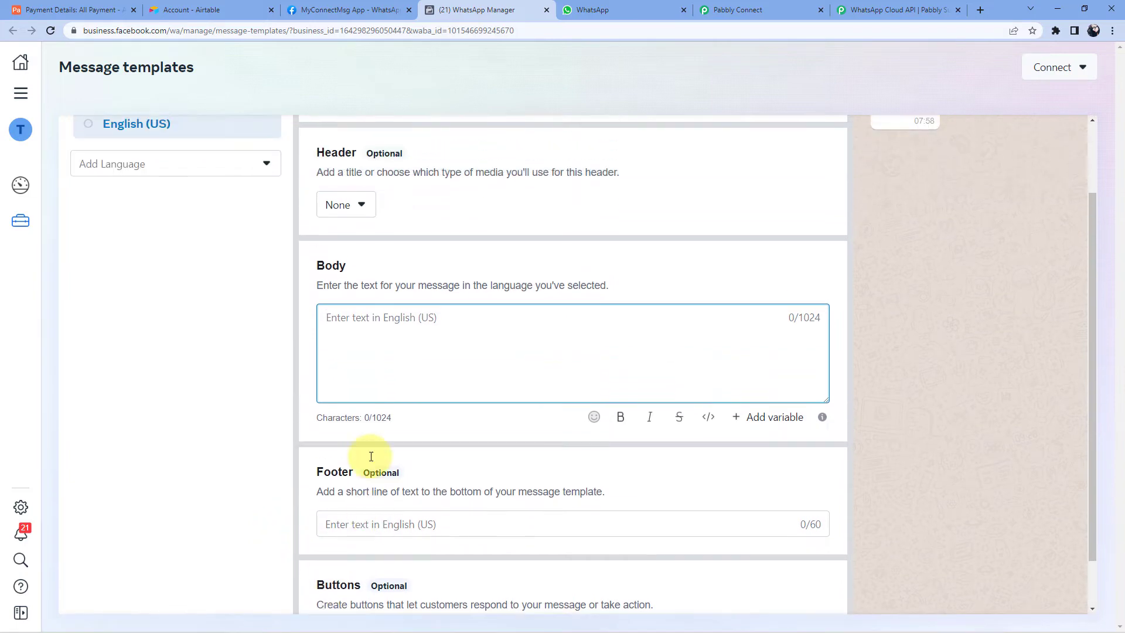
{"action": "scroll", "coordinate": [351, 493], "scroll_direction": "up", "scroll_amount": 1}
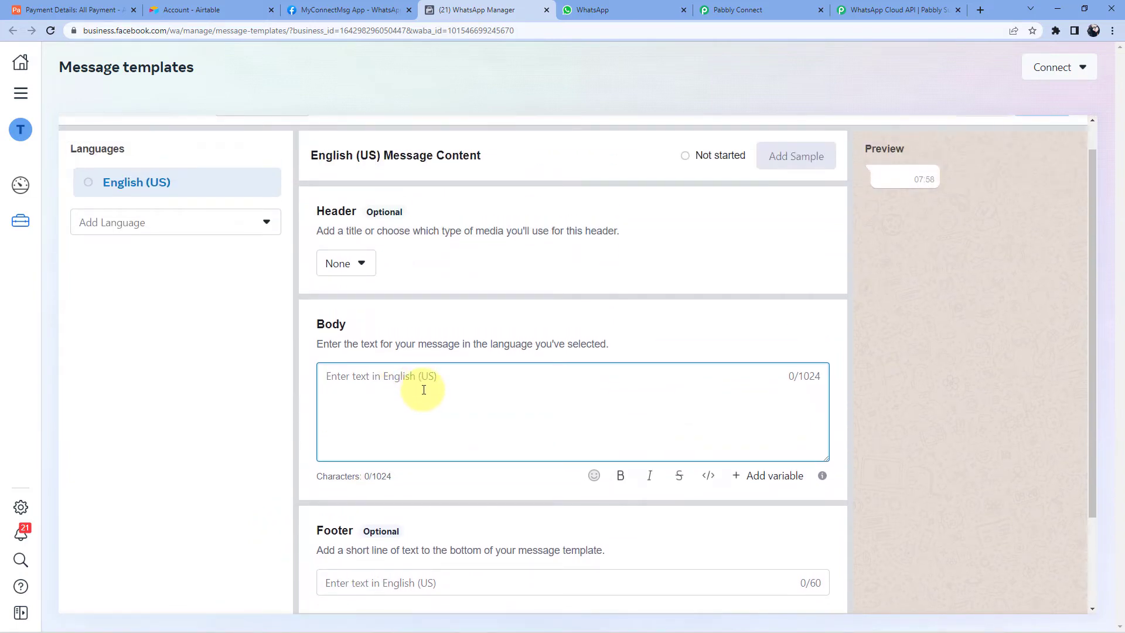
{"action": "type", "text": "Hello"}
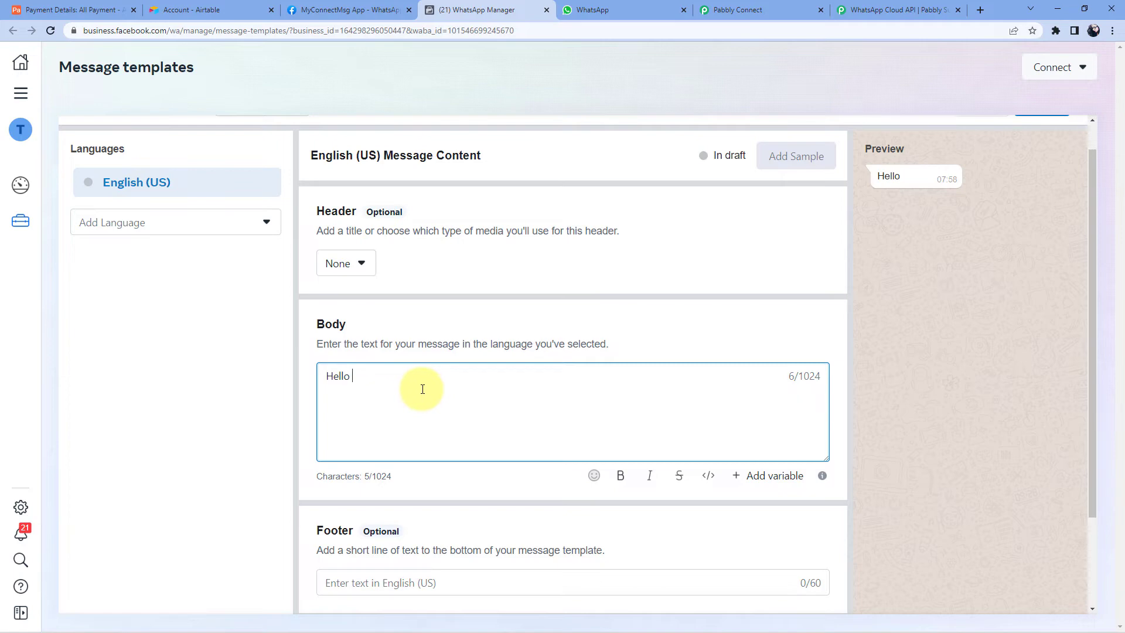
{"action": "left_click", "coordinate": [73, 10]}
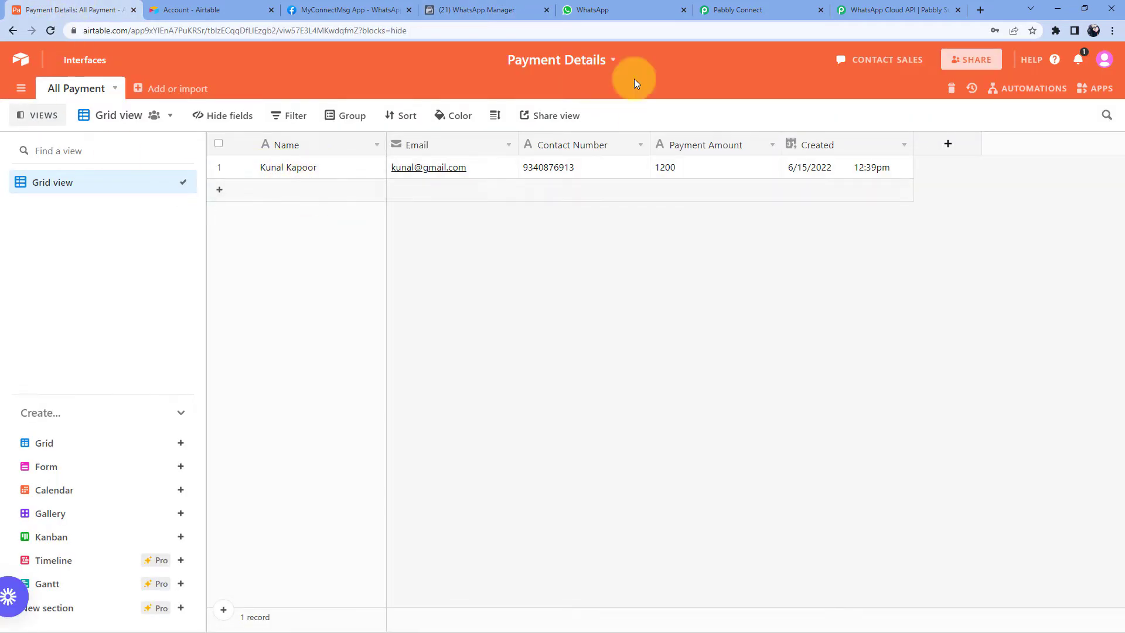
- Return from Airtable to the test_1 template editor in WhatsApp Manager
{"action": "left_click", "coordinate": [463, 10]}
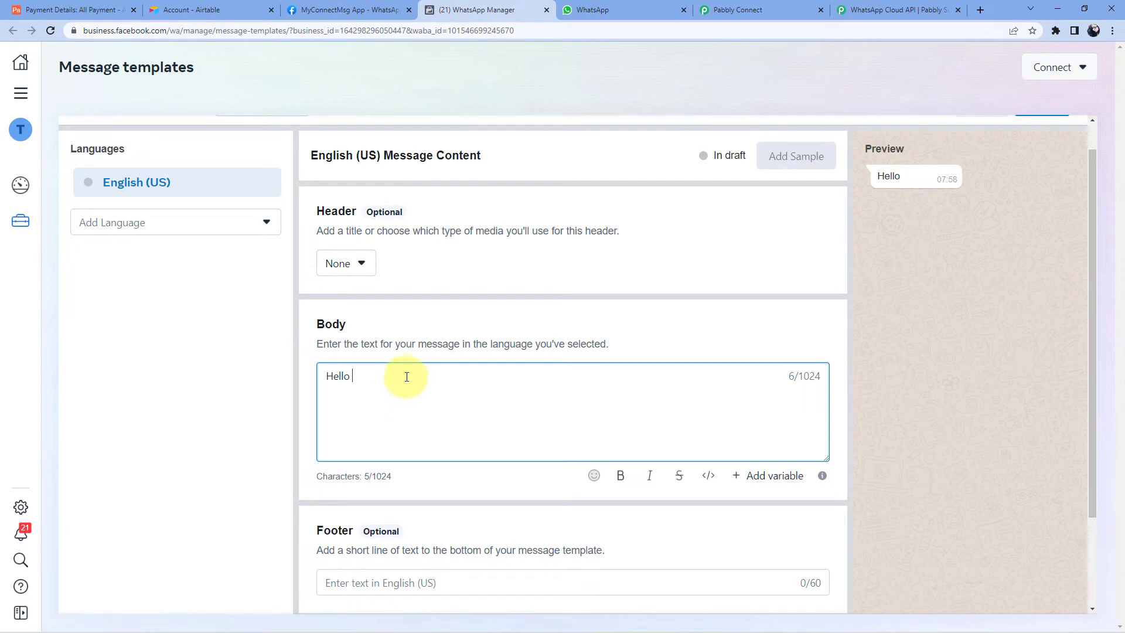
- Insert a {{1}} variable after Hello in the body and open the Add Sample form
{"action": "left_click", "coordinate": [768, 476]}
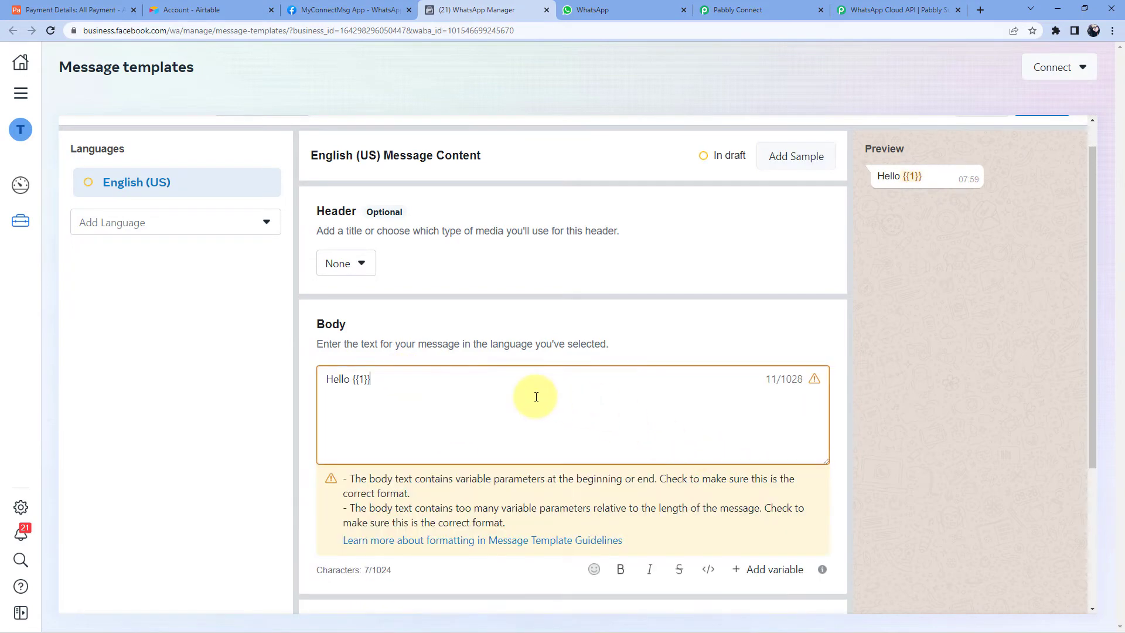
{"action": "double_click", "coordinate": [361, 379]}
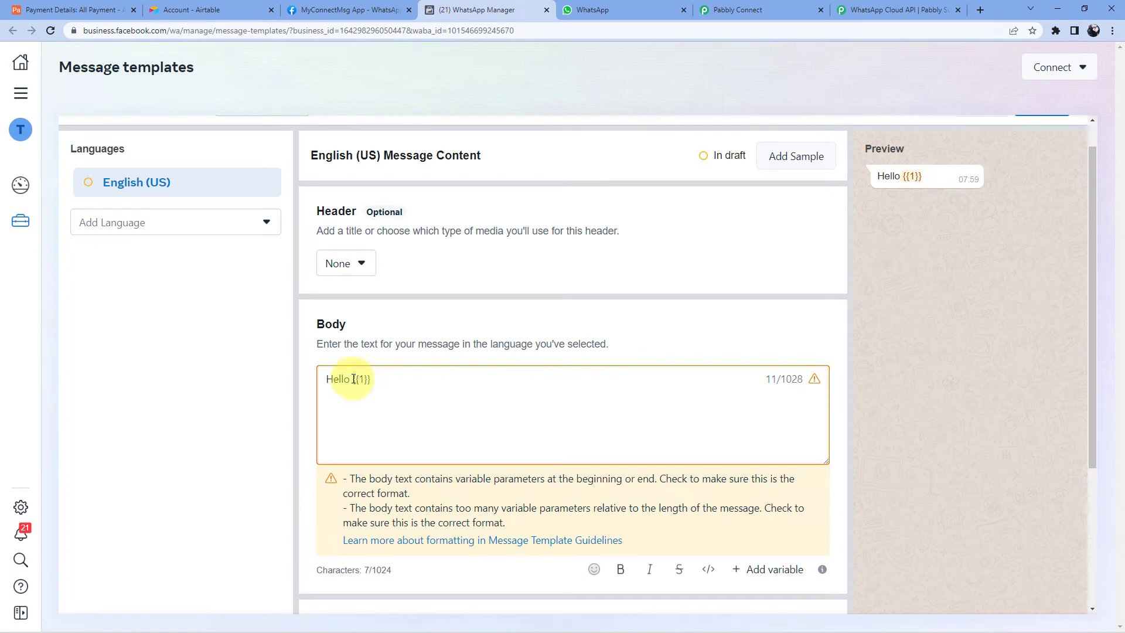
{"action": "left_click", "coordinate": [378, 380]}
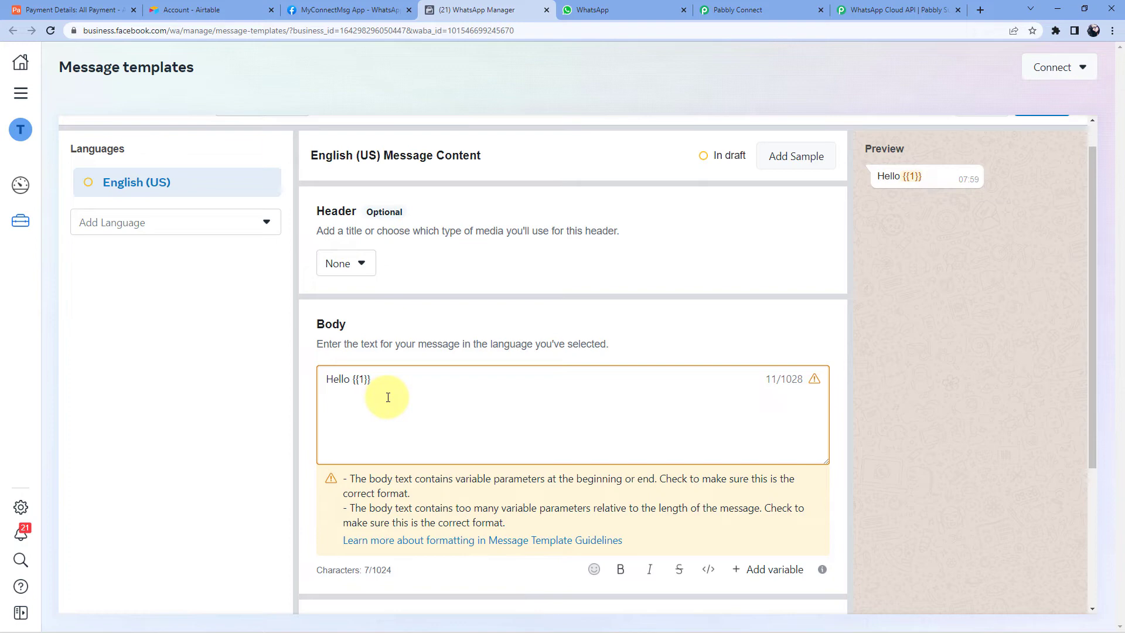
{"action": "scroll", "coordinate": [457, 375], "scroll_direction": "down", "scroll_amount": 1}
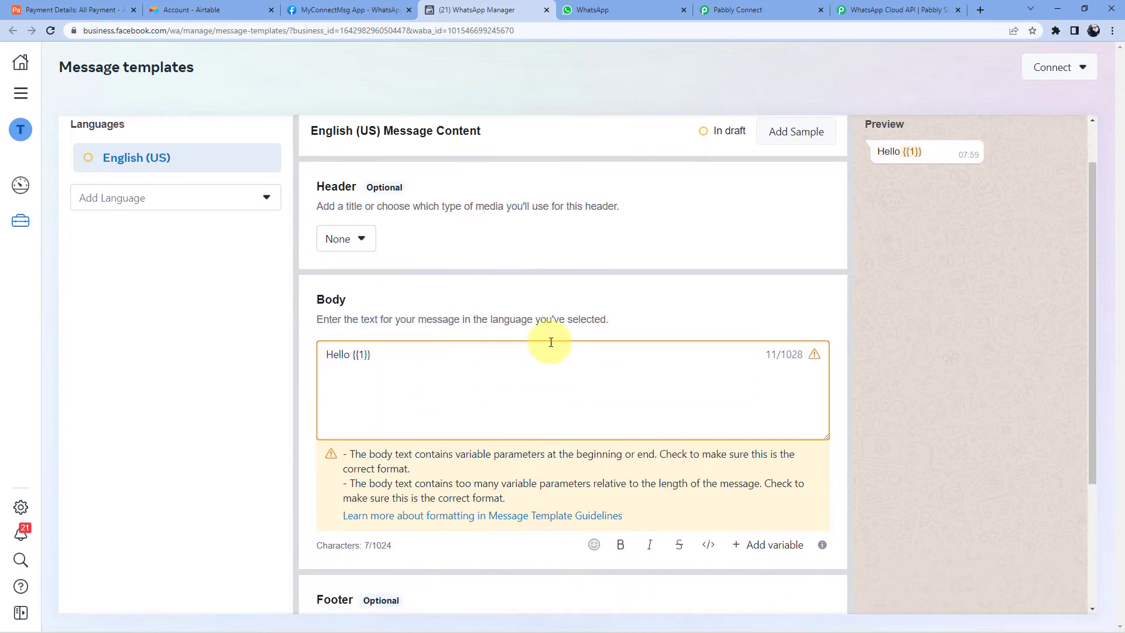
{"action": "scroll", "coordinate": [615, 278], "scroll_direction": "up", "scroll_amount": 2}
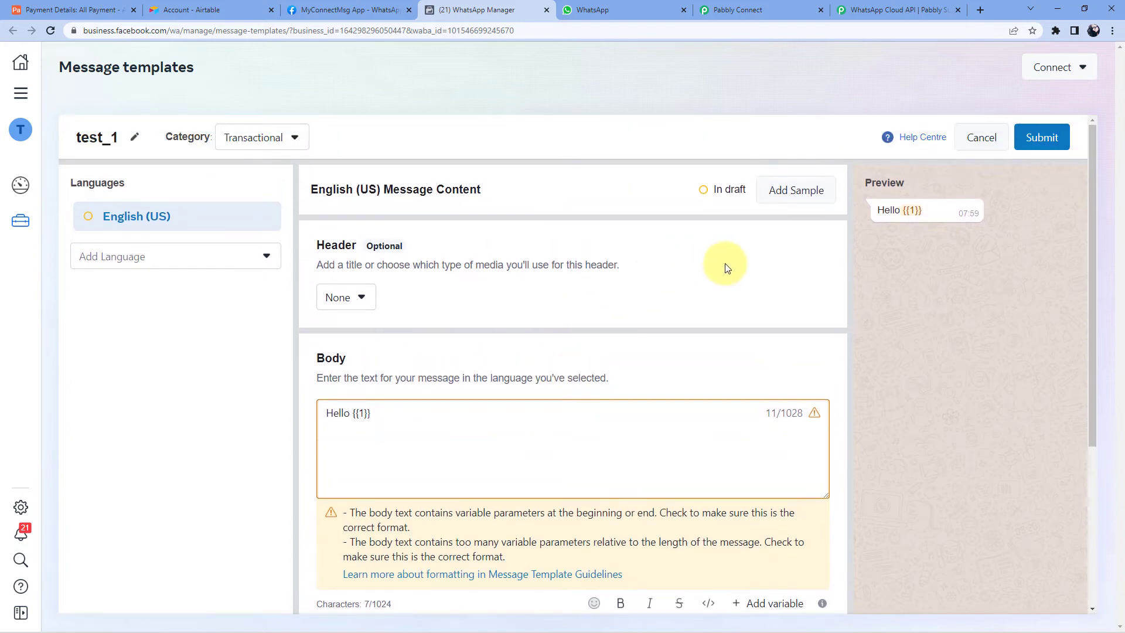
{"action": "left_click", "coordinate": [784, 191]}
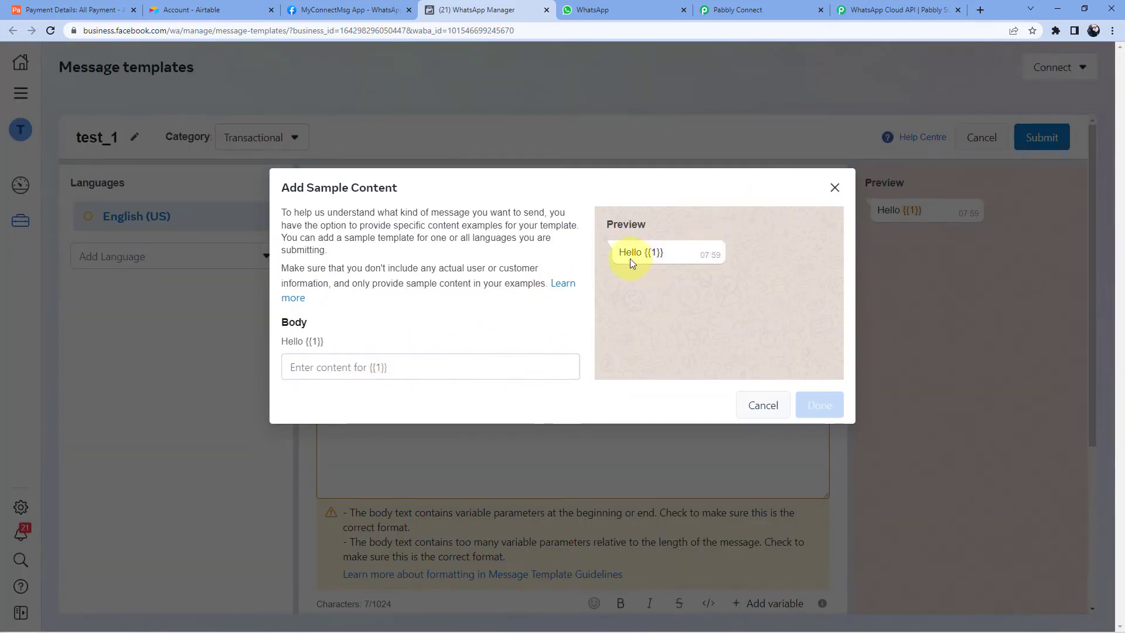
- Close the sample dialog, cancel the test_1 template and confirm Discard
{"action": "left_click", "coordinate": [834, 188]}
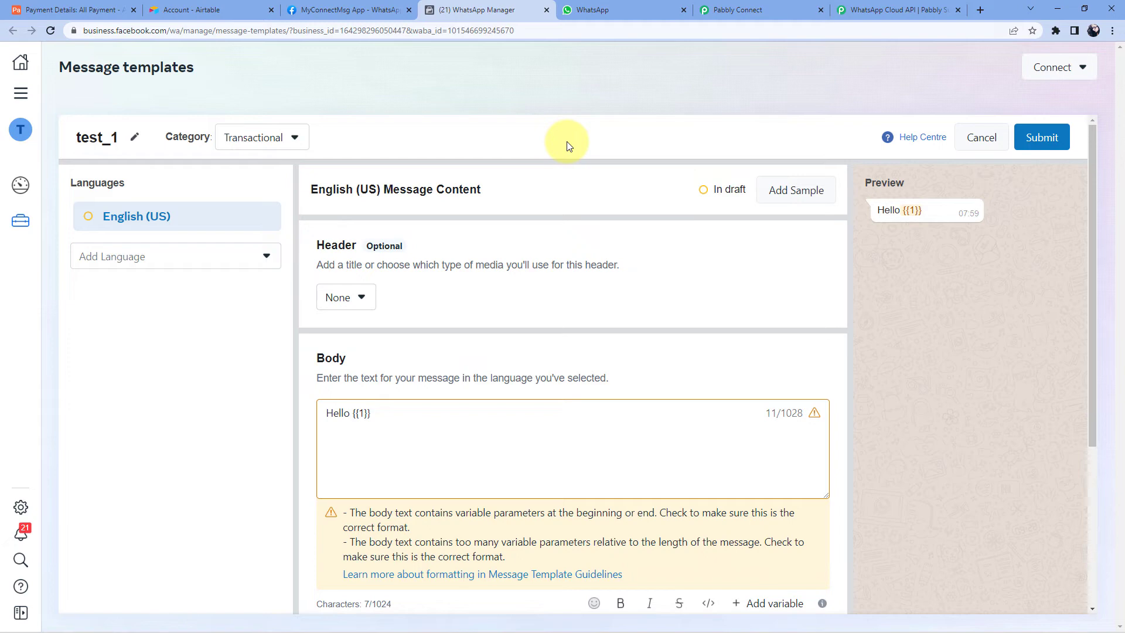
{"action": "left_click", "coordinate": [977, 139]}
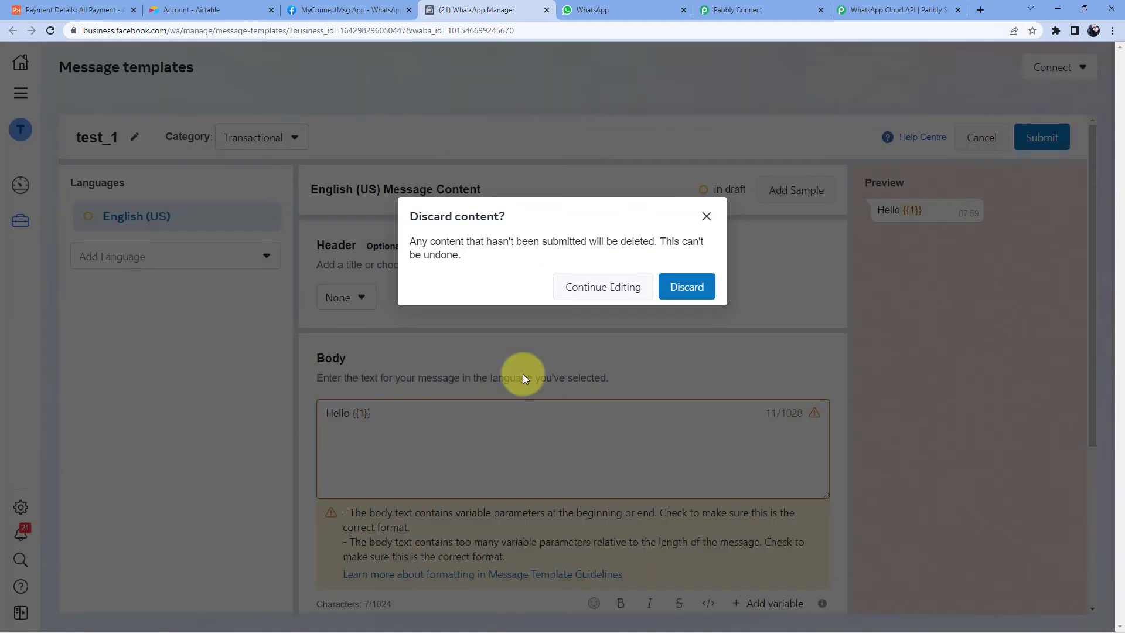
{"action": "left_click", "coordinate": [686, 285]}
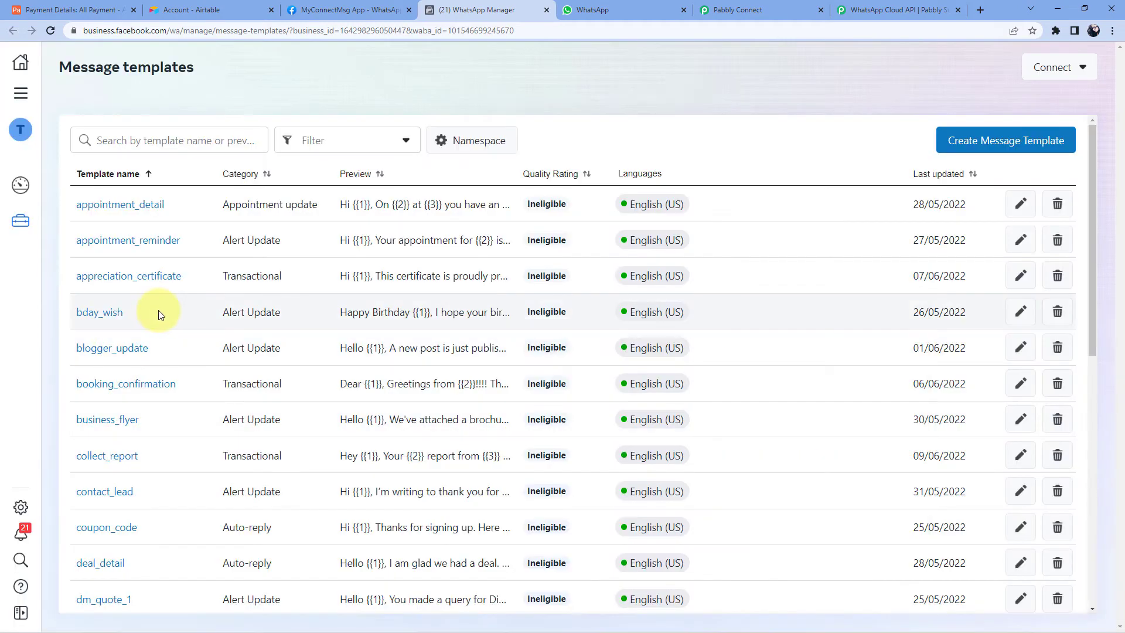
- Expand the templates list with See More and scroll to the payment_update template
{"action": "scroll", "coordinate": [157, 316], "scroll_direction": "down", "scroll_amount": 5}
{"action": "scroll", "coordinate": [157, 319], "scroll_direction": "down", "scroll_amount": 4}
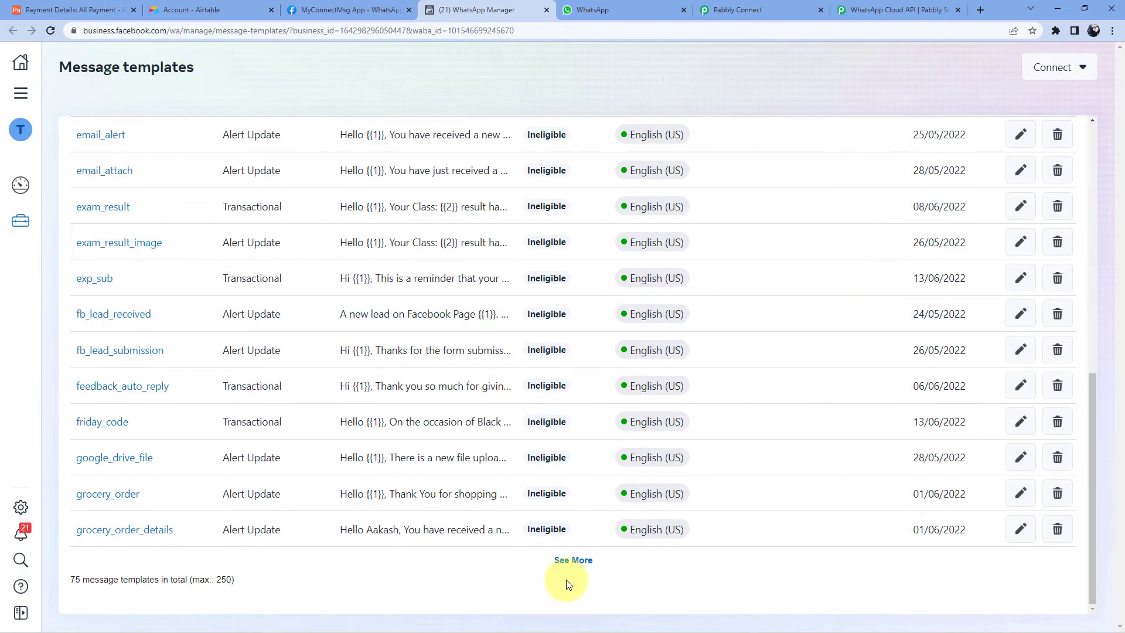
{"action": "left_click", "coordinate": [554, 560]}
{"action": "scroll", "coordinate": [279, 329], "scroll_direction": "down", "scroll_amount": 8}
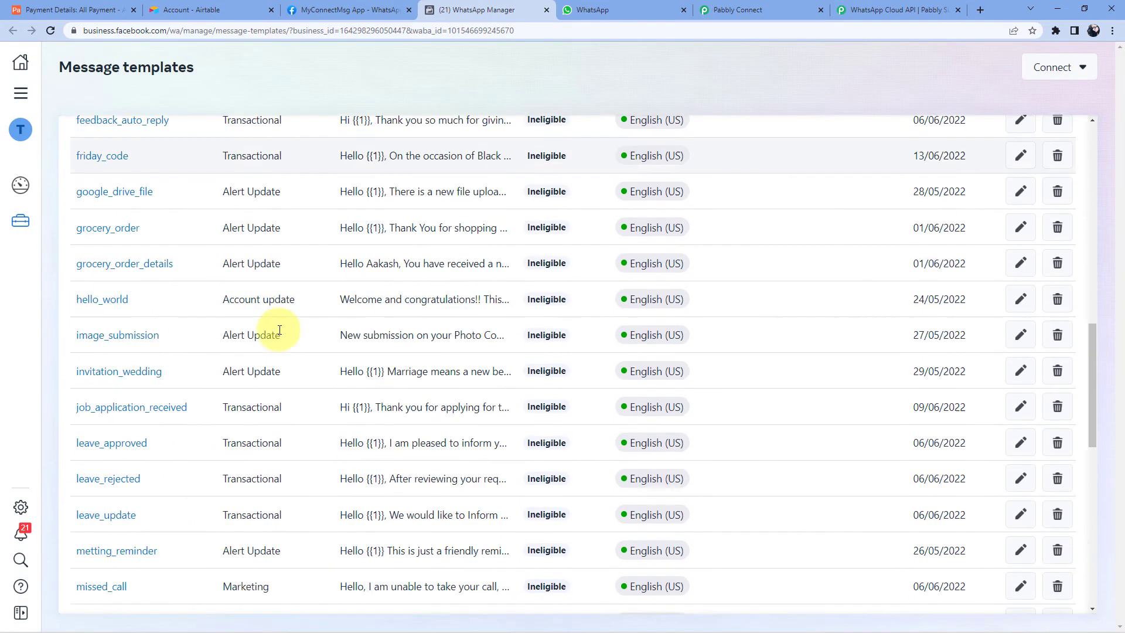
{"action": "scroll", "coordinate": [279, 329], "scroll_direction": "down", "scroll_amount": 6}
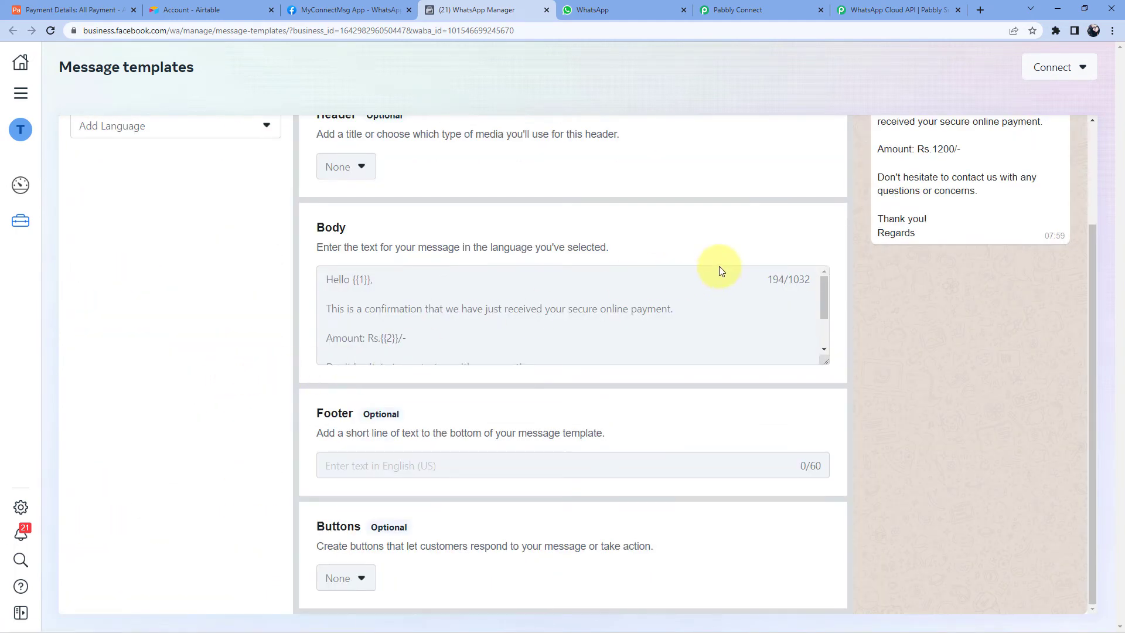
{"action": "scroll", "coordinate": [719, 266], "scroll_direction": "up", "scroll_amount": 2}
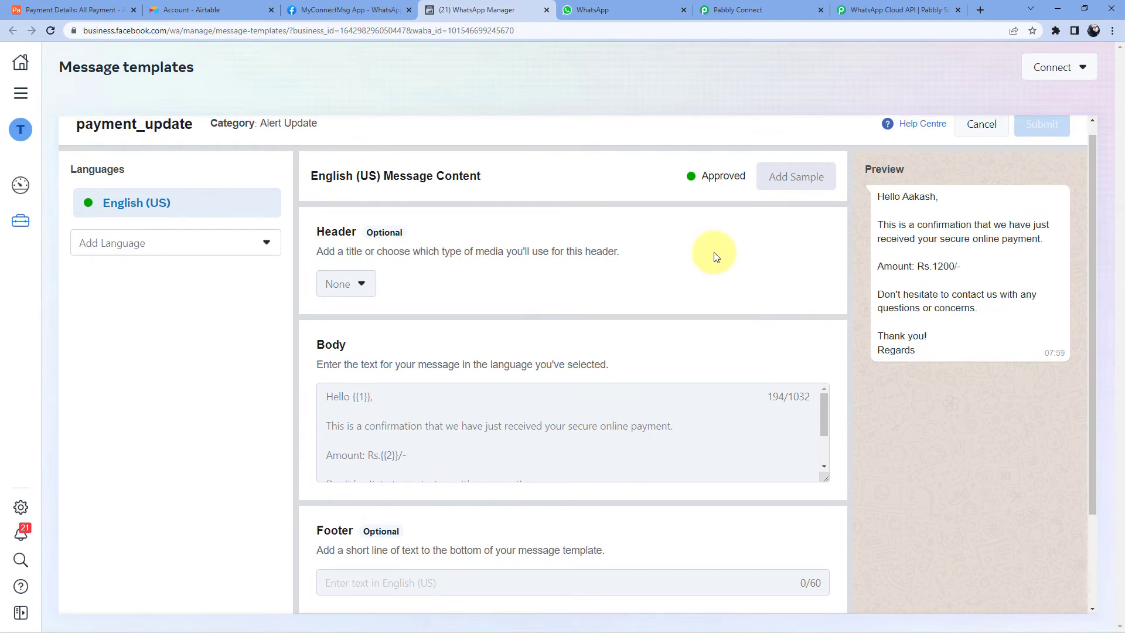
{"action": "left_click", "coordinate": [106, 9]}
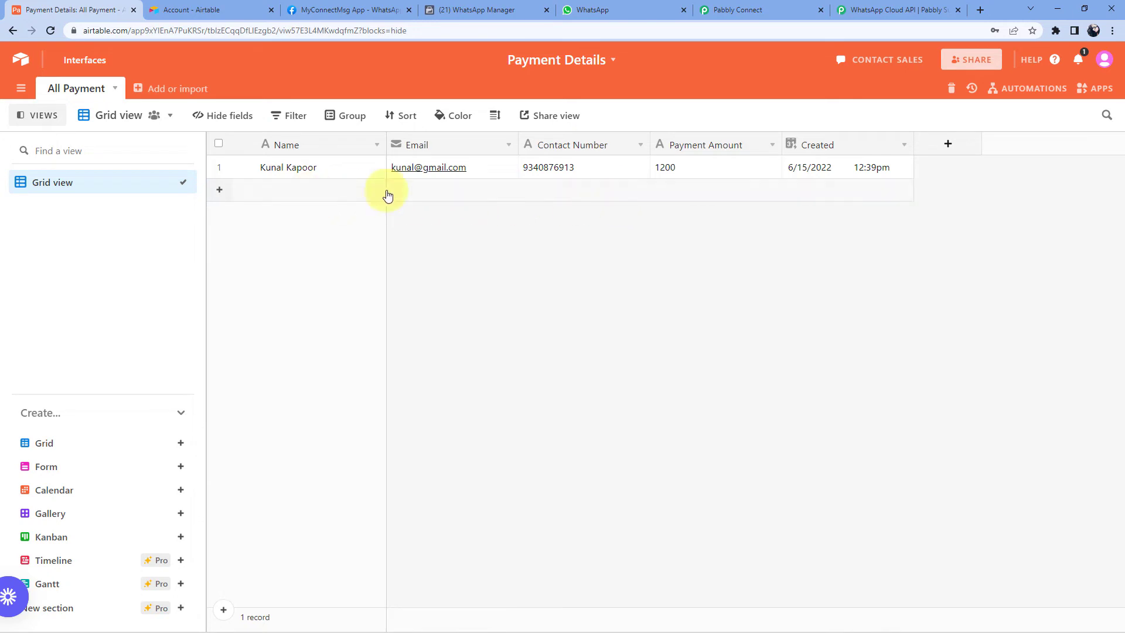
{"action": "left_click", "coordinate": [484, 9]}
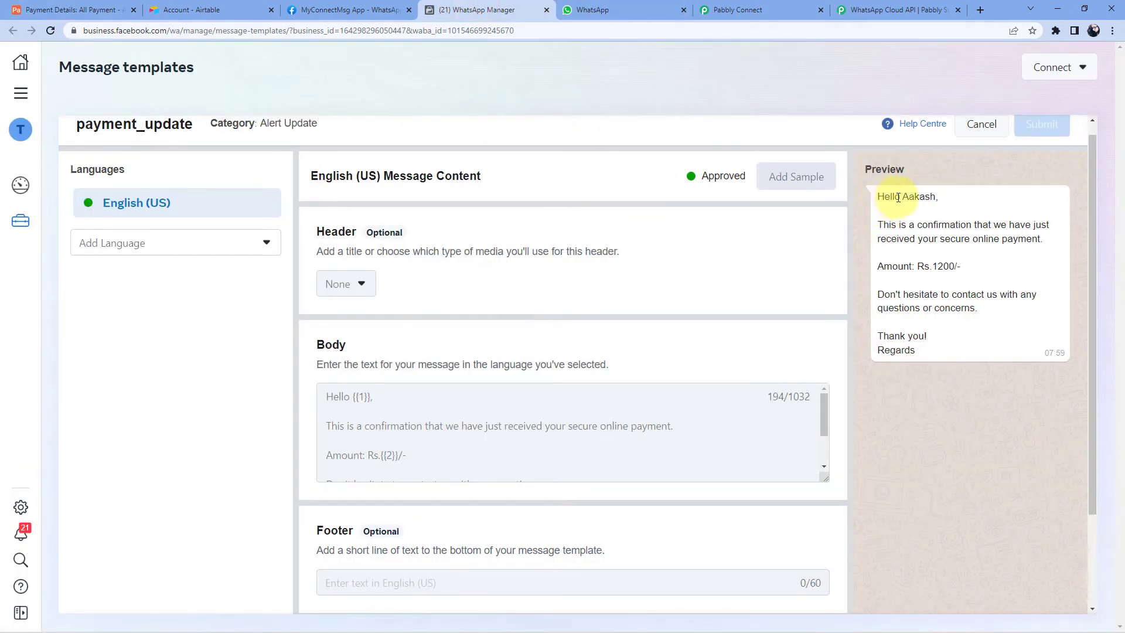
{"action": "left_click_drag", "start_coordinate": [903, 198], "coordinate": [935, 200]}
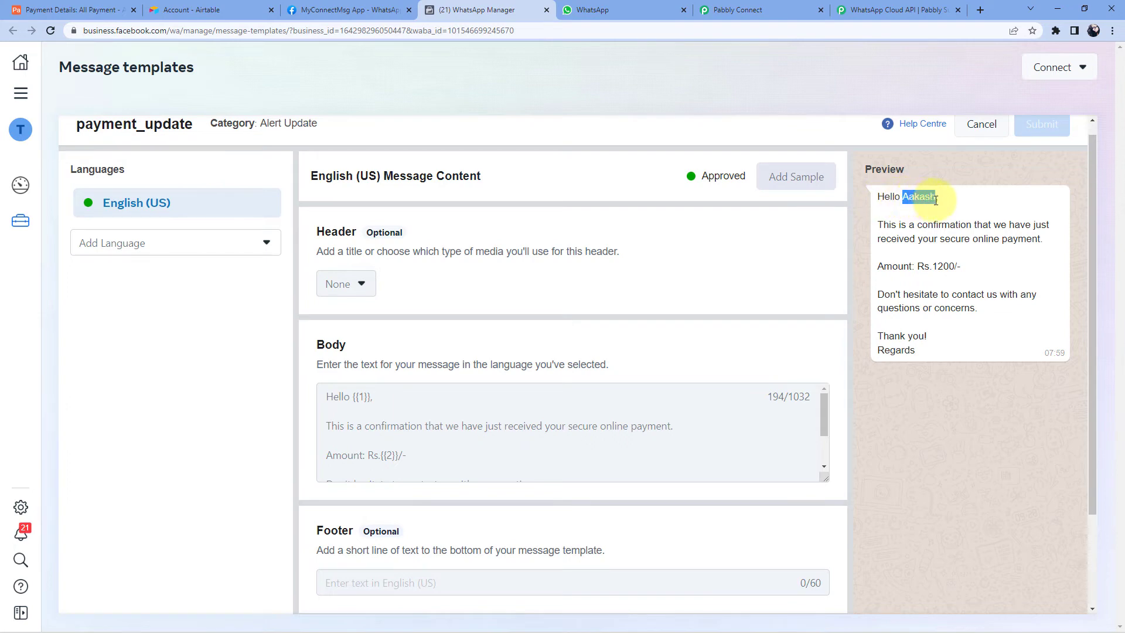
{"action": "left_click", "coordinate": [356, 398]}
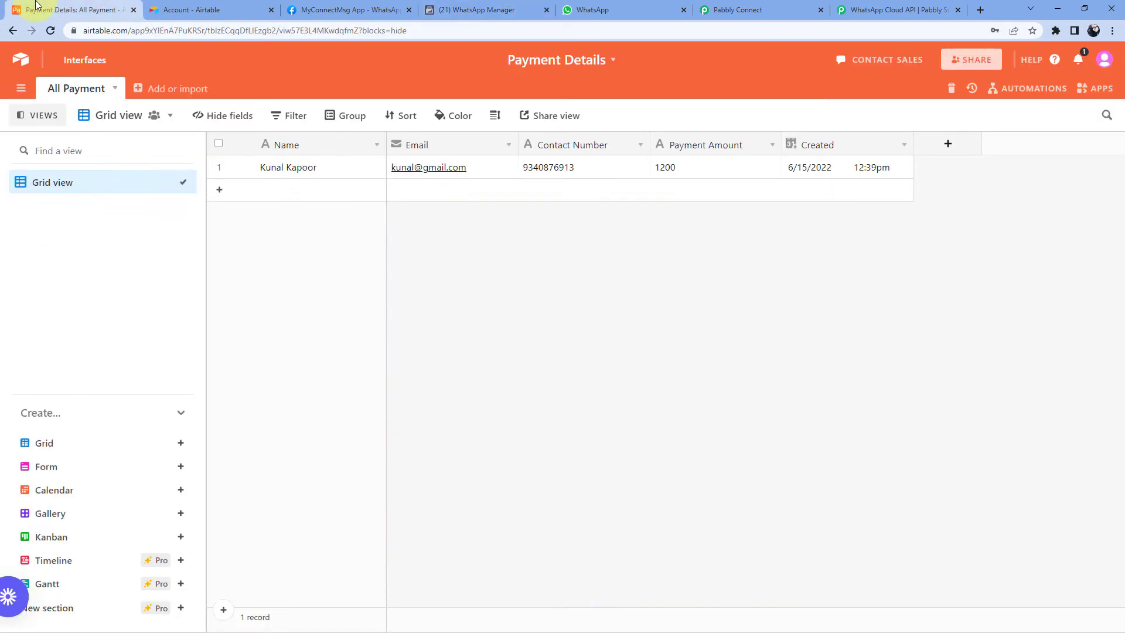
{"action": "left_click", "coordinate": [35, 10]}
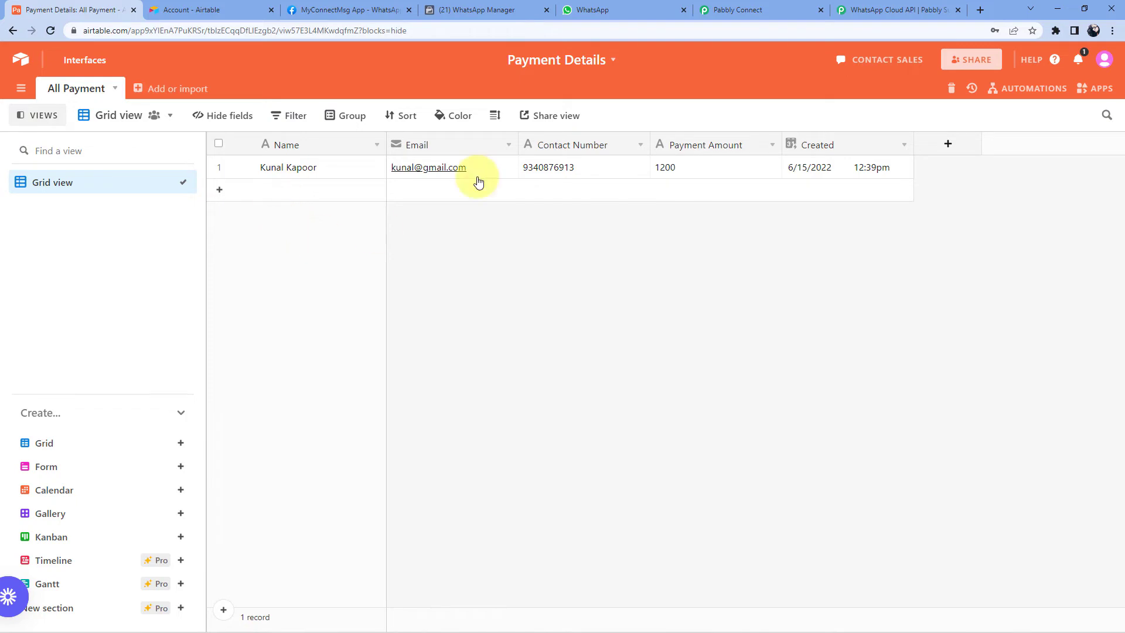
{"action": "left_click", "coordinate": [469, 10]}
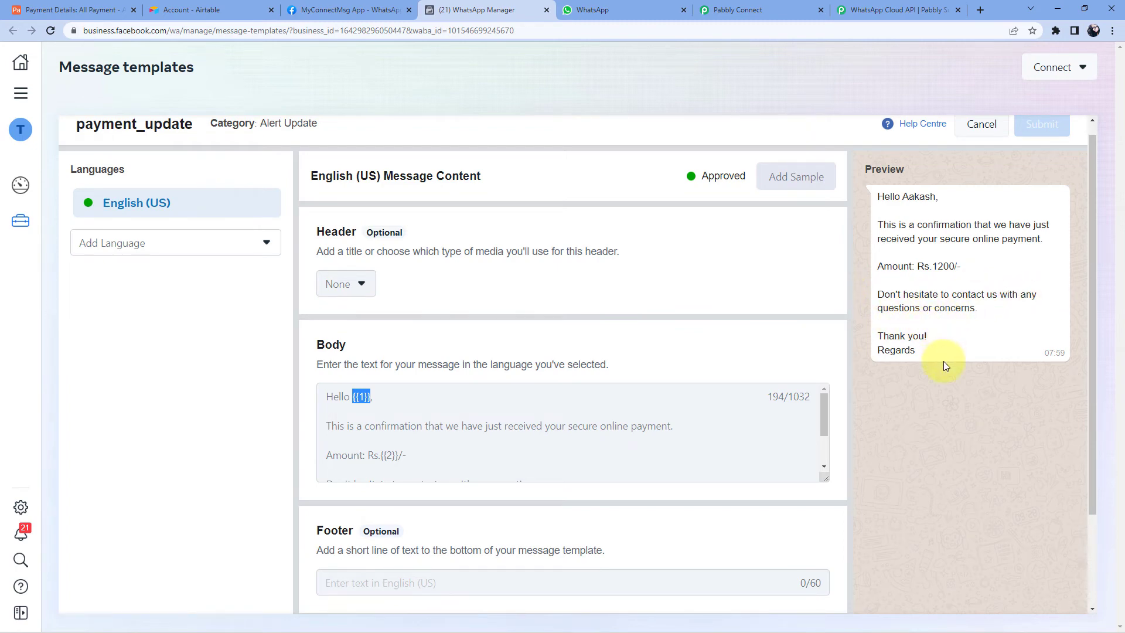
- Check the template's sample amount 1200 against the Airtable table, then go back to the Pabbly Connect workflow
{"action": "scroll", "coordinate": [907, 352], "scroll_direction": "down", "scroll_amount": 1}
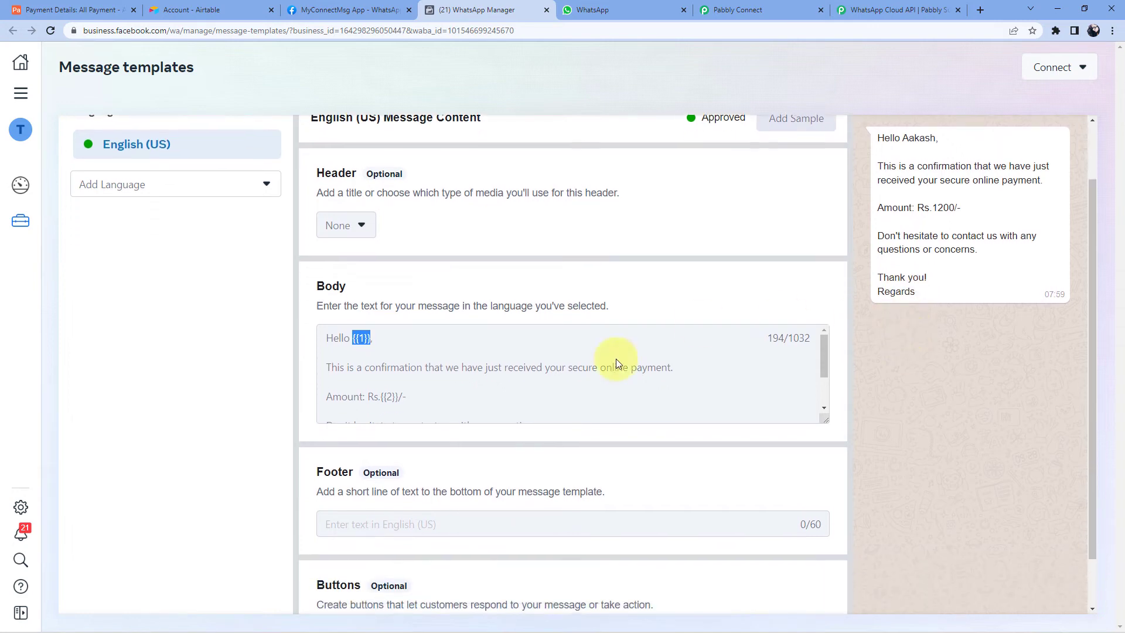
{"action": "scroll", "coordinate": [477, 388], "scroll_direction": "down", "scroll_amount": 1}
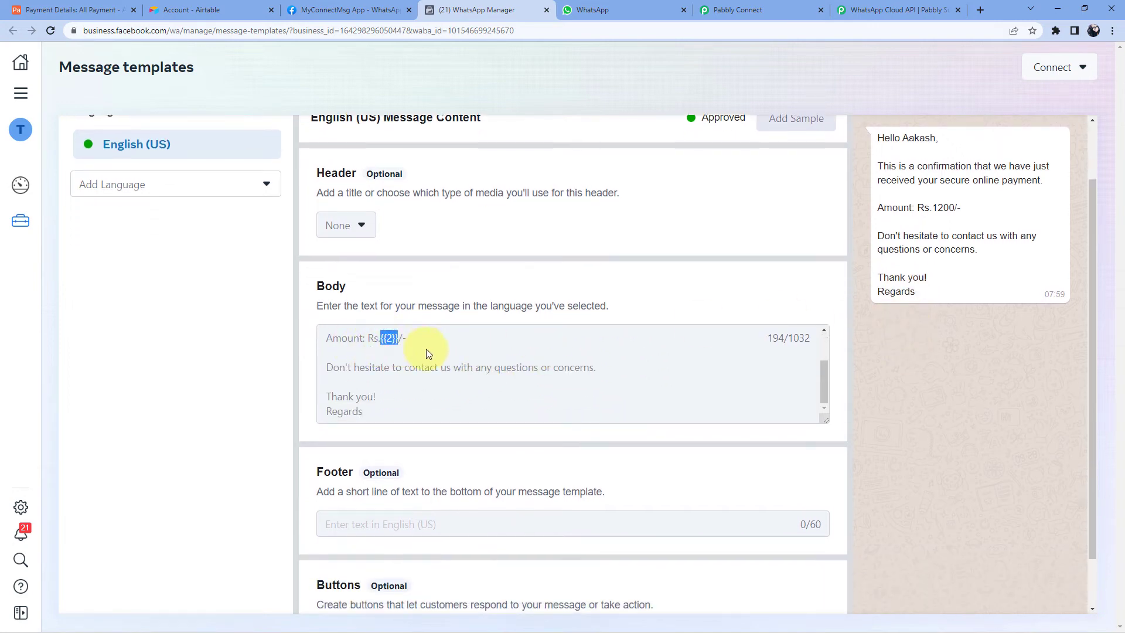
{"action": "double_click", "coordinate": [954, 208]}
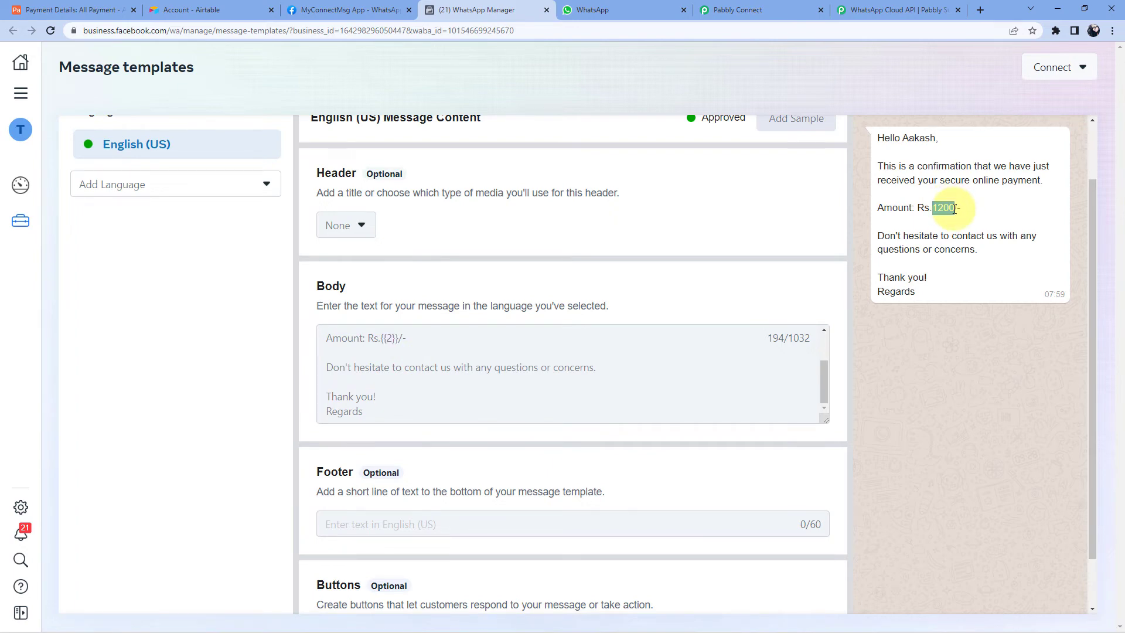
{"action": "left_click", "coordinate": [87, 4]}
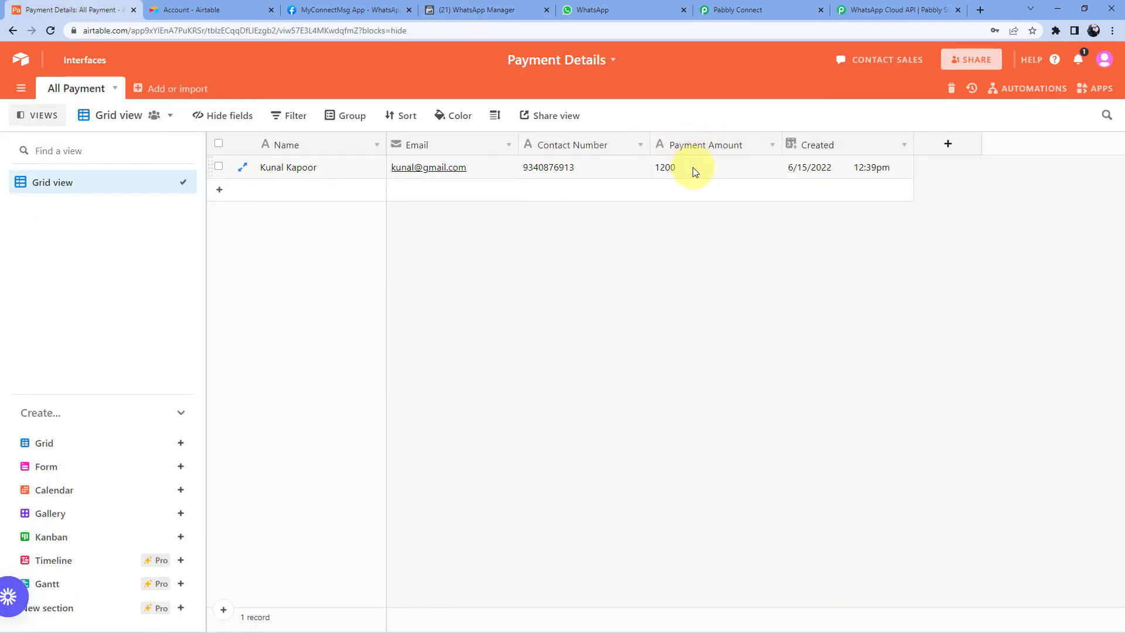
{"action": "left_click", "coordinate": [476, 9]}
{"action": "scroll", "coordinate": [225, 223], "scroll_direction": "up", "scroll_amount": 3}
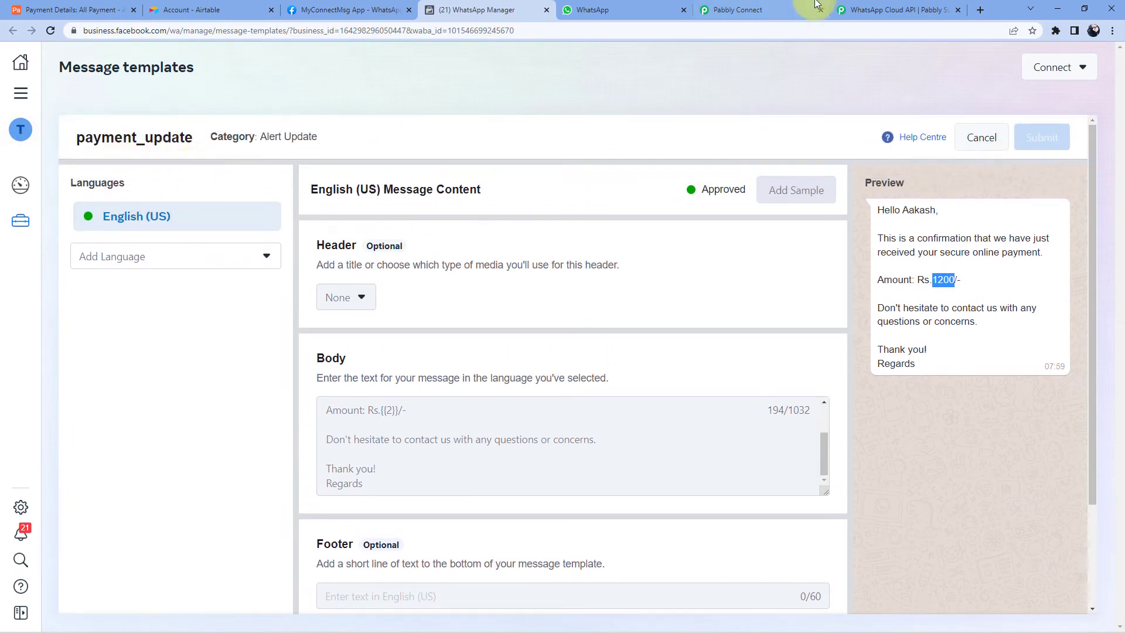
{"action": "left_click", "coordinate": [785, 9]}
{"action": "type", "text": "pa"}
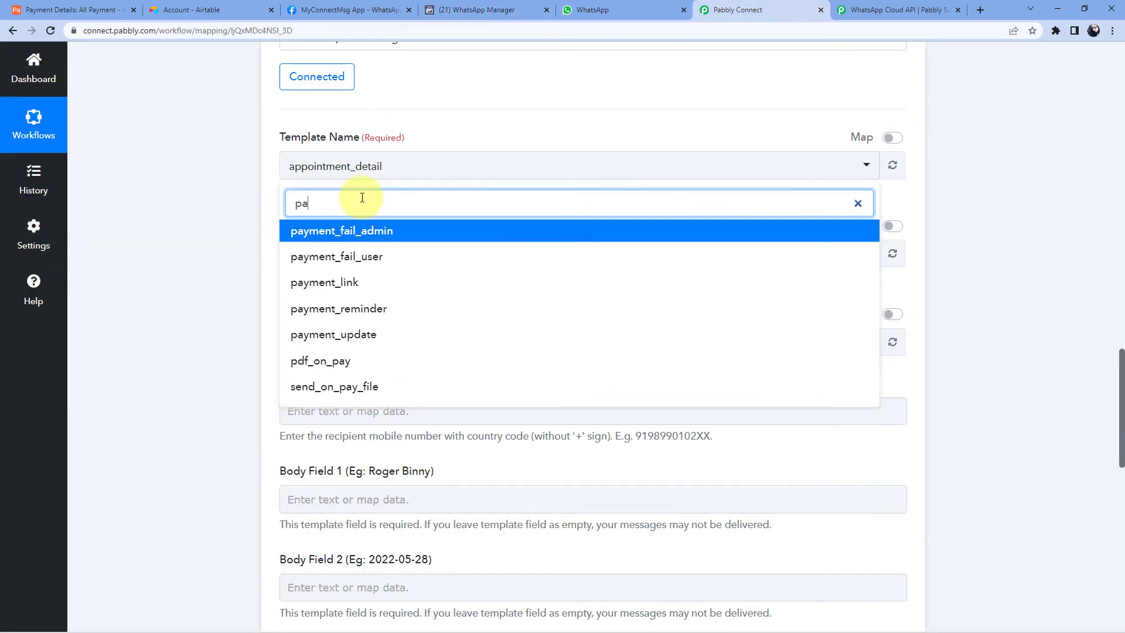
{"action": "type", "text": "yme"}
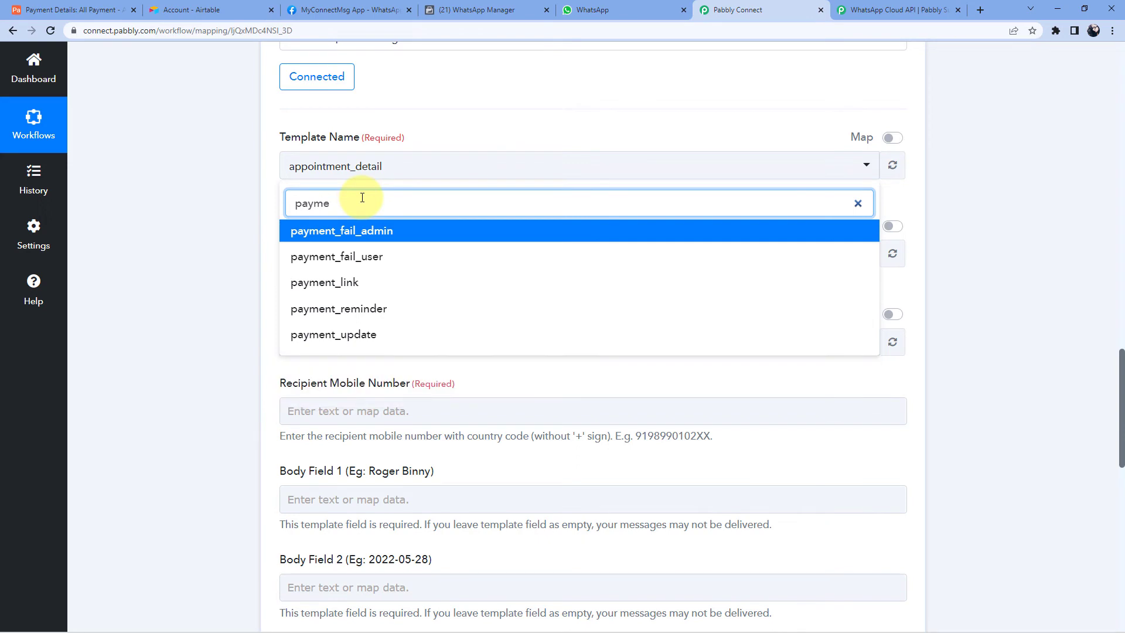
{"action": "left_click", "coordinate": [375, 334]}
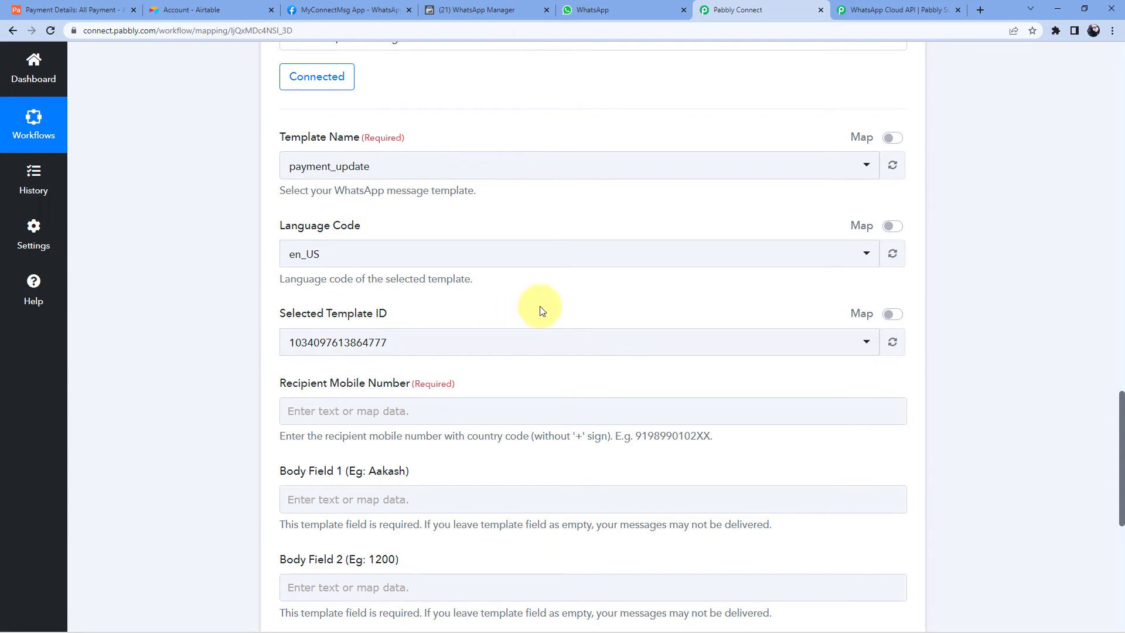
{"action": "scroll", "coordinate": [460, 296], "scroll_direction": "down", "scroll_amount": 2}
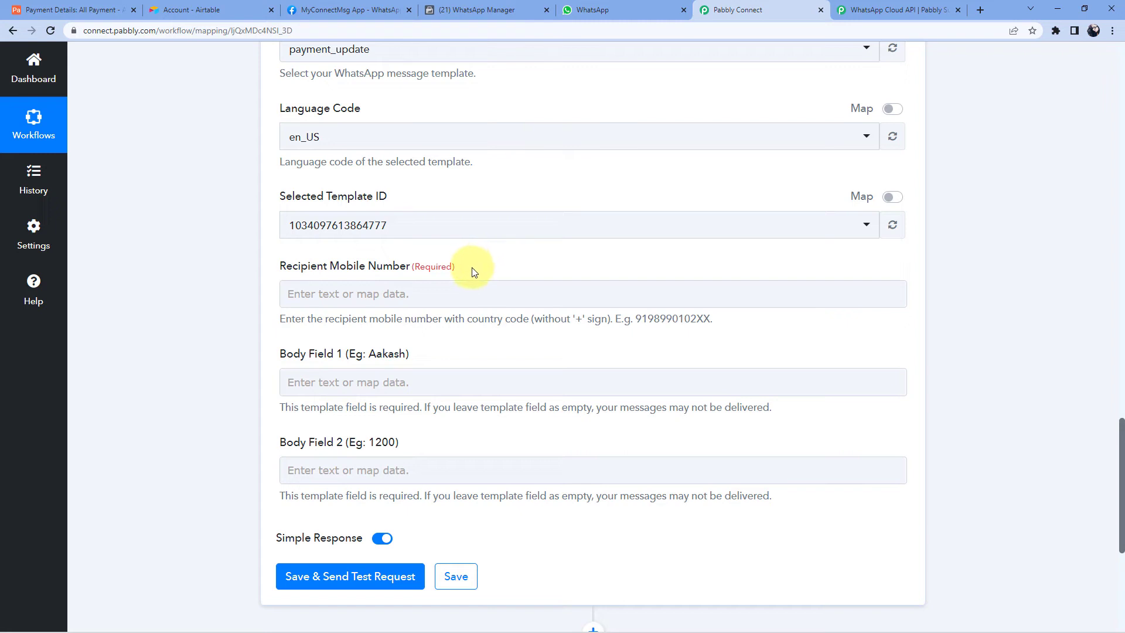
{"action": "left_click", "coordinate": [88, 10]}
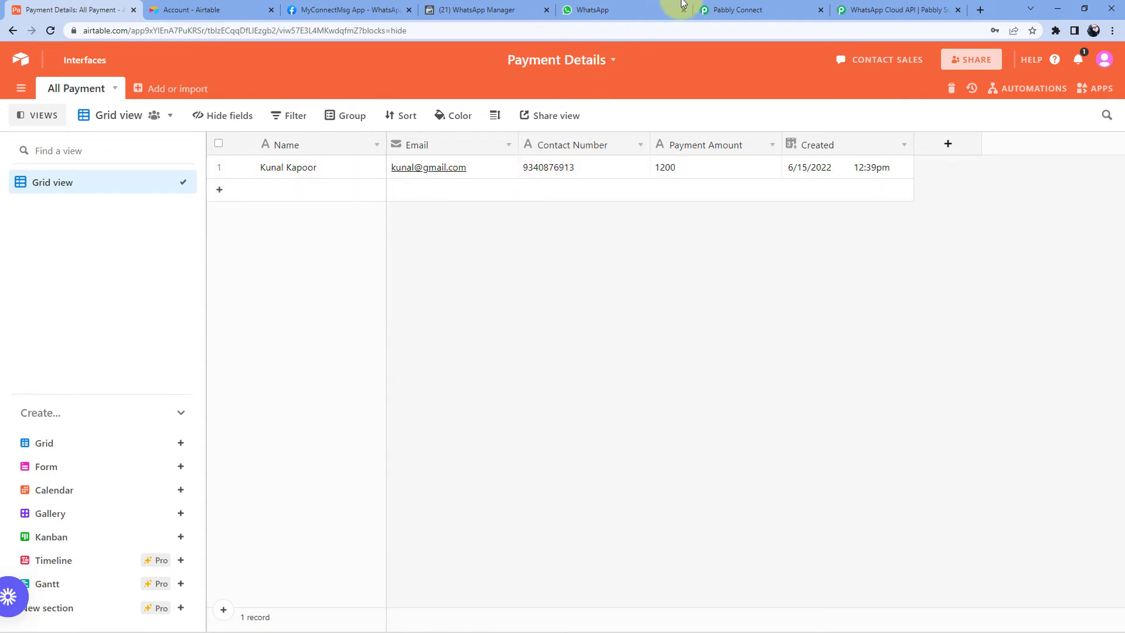
{"action": "left_click", "coordinate": [727, 10]}
{"action": "scroll", "coordinate": [627, 229], "scroll_direction": "up", "scroll_amount": 15}
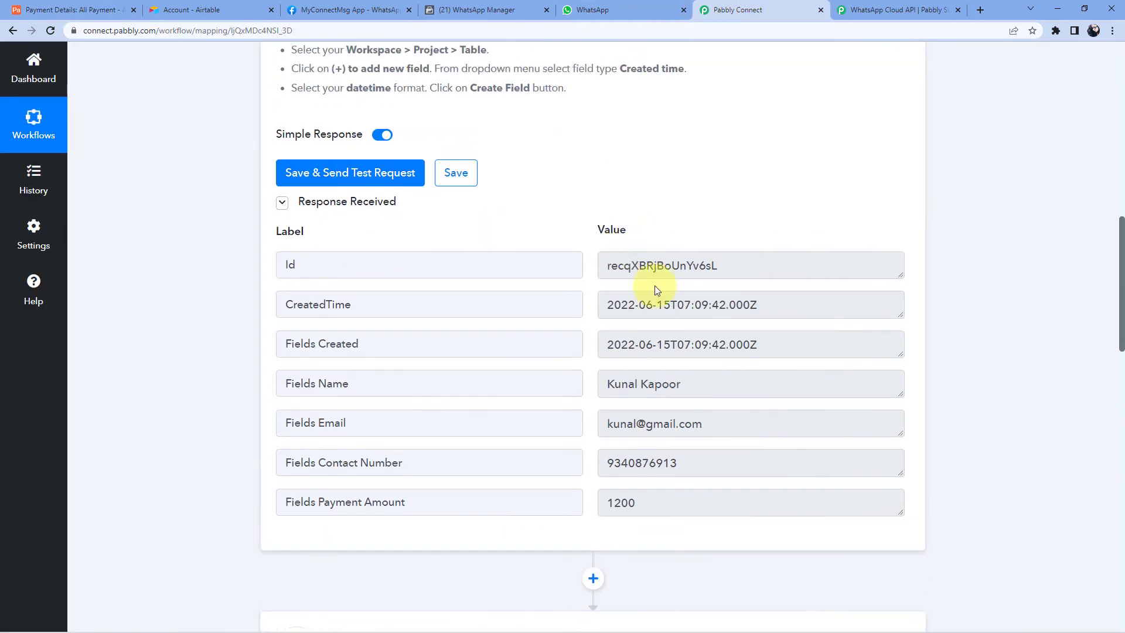
{"action": "scroll", "coordinate": [655, 289], "scroll_direction": "down", "scroll_amount": 2}
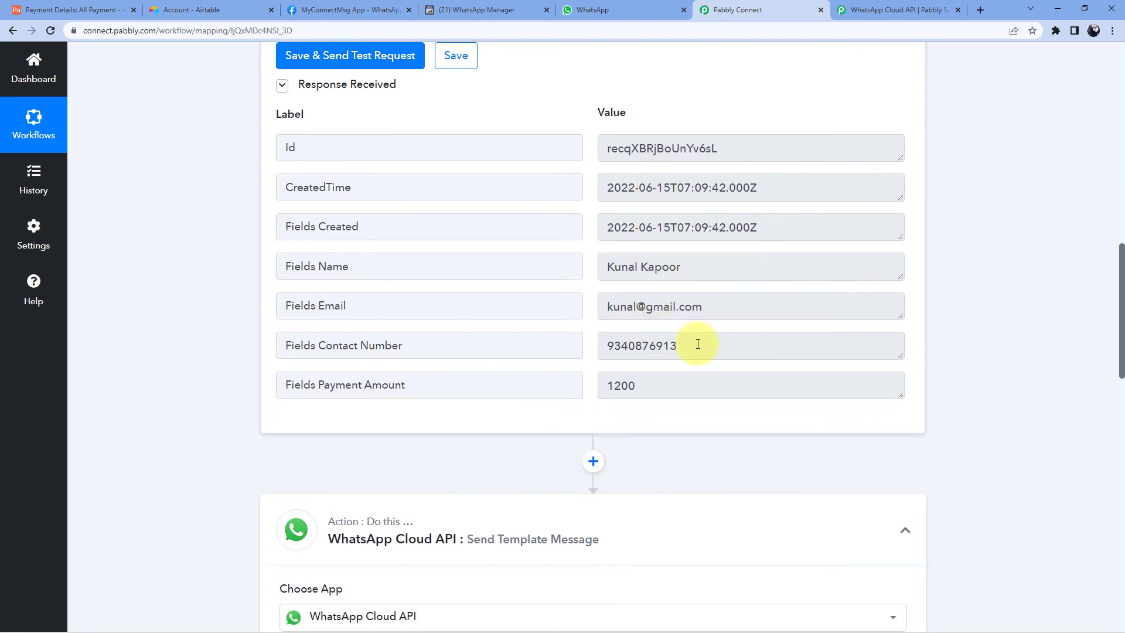
{"action": "left_click_drag", "start_coordinate": [698, 344], "coordinate": [583, 344]}
{"action": "left_click", "coordinate": [586, 346]}
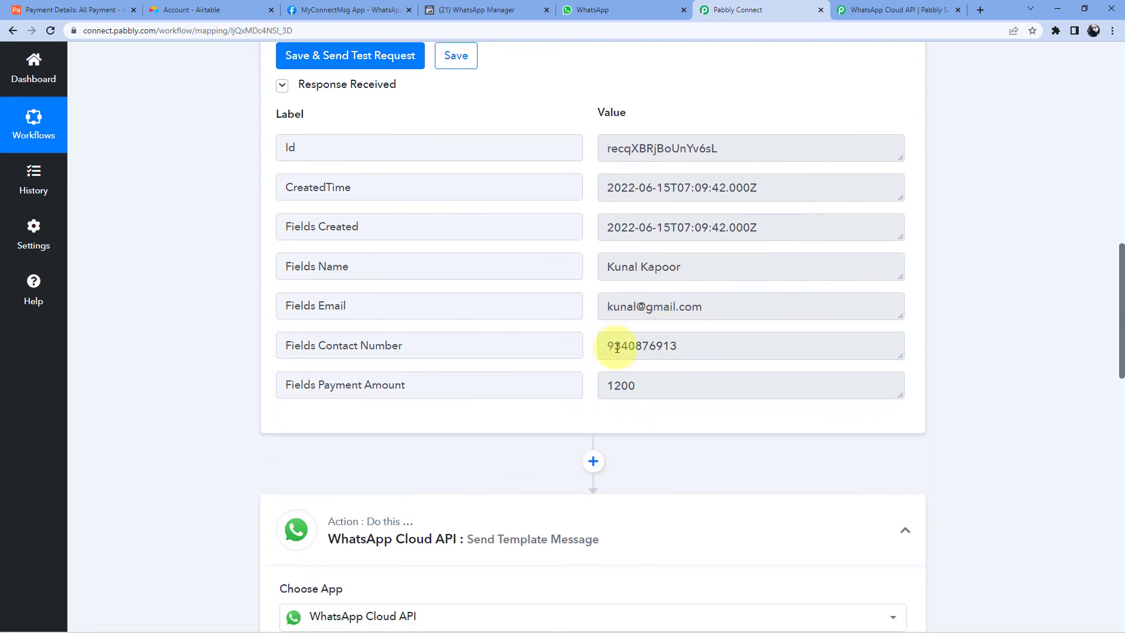
{"action": "scroll", "coordinate": [635, 377], "scroll_direction": "down", "scroll_amount": 11}
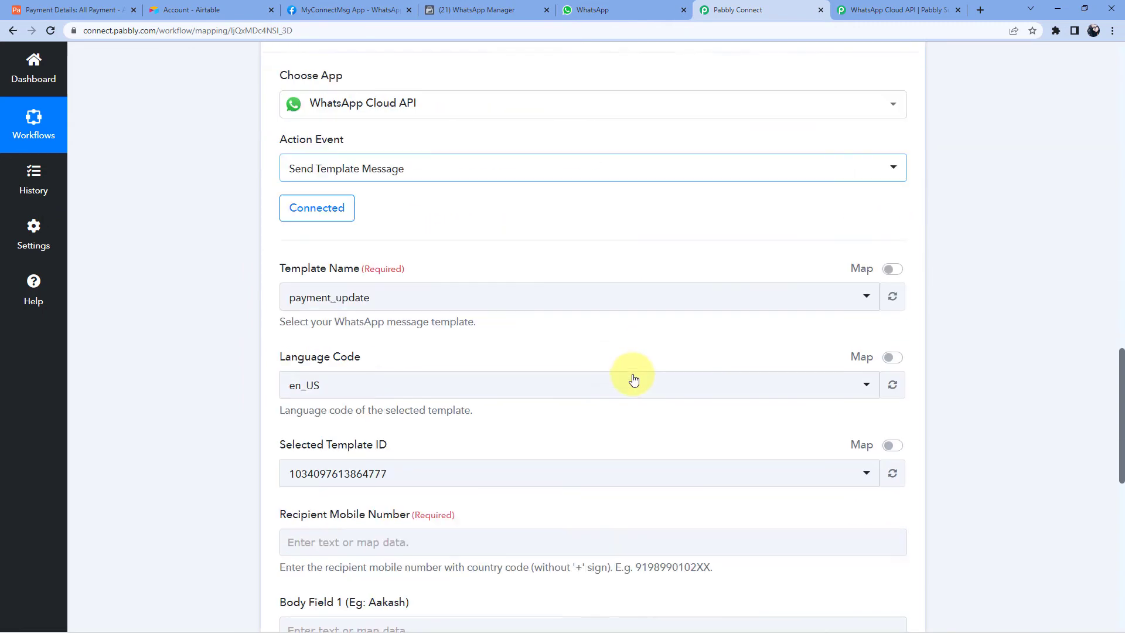
{"action": "scroll", "coordinate": [384, 410], "scroll_direction": "down", "scroll_amount": 3}
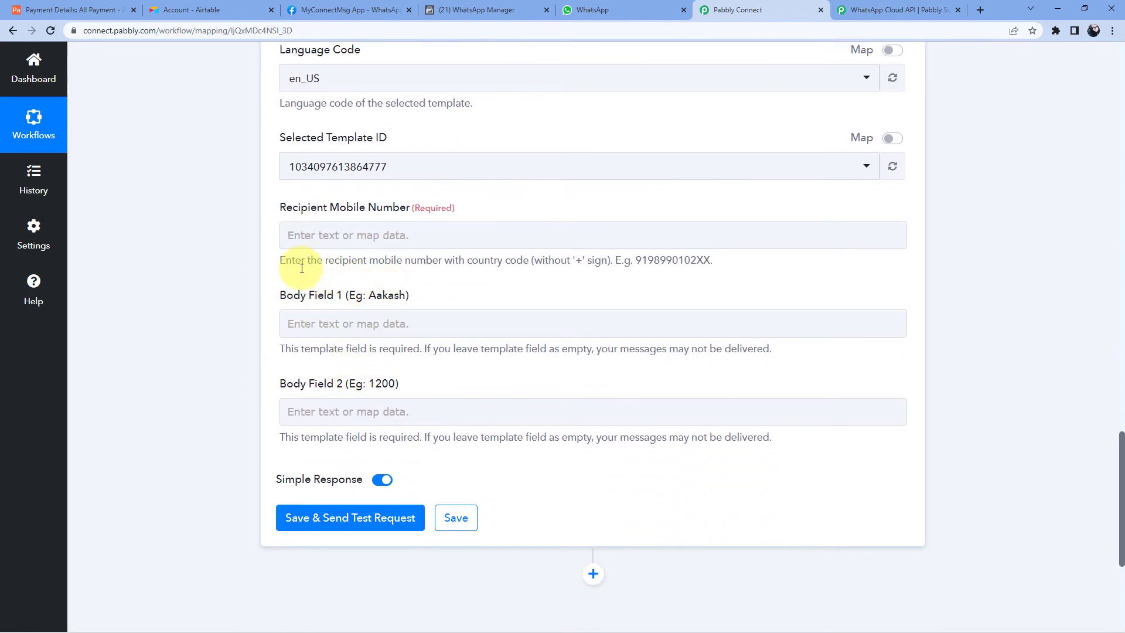
- Map the Airtable record's Fields Contact Number into Recipient Mobile Number
{"action": "left_click", "coordinate": [323, 232]}
{"action": "left_click", "coordinate": [308, 237]}
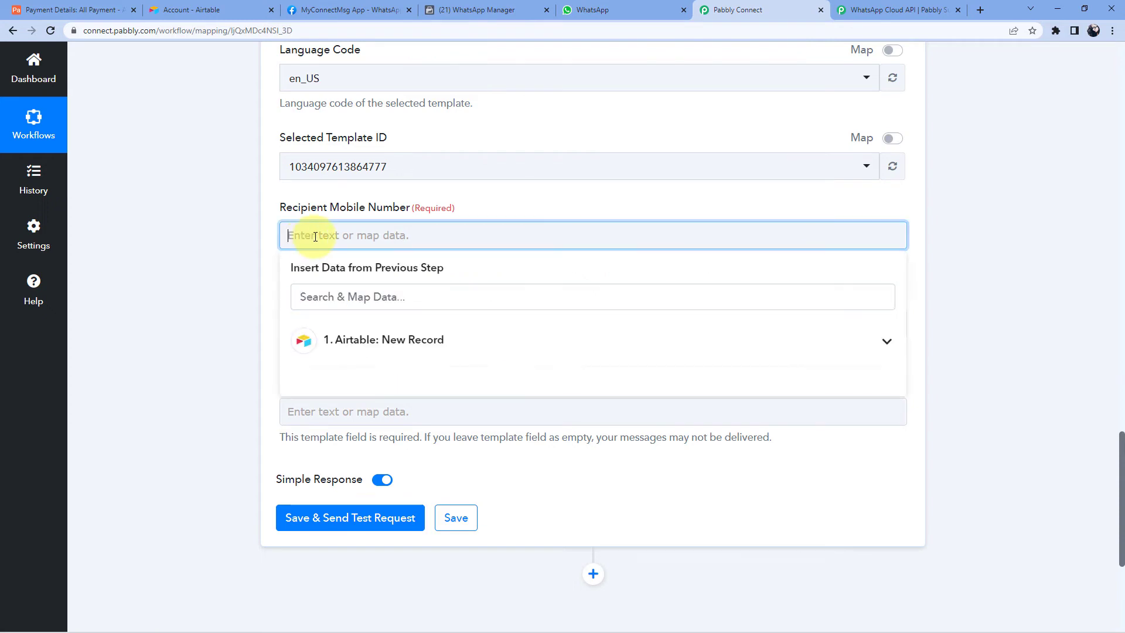
{"action": "left_click", "coordinate": [487, 340]}
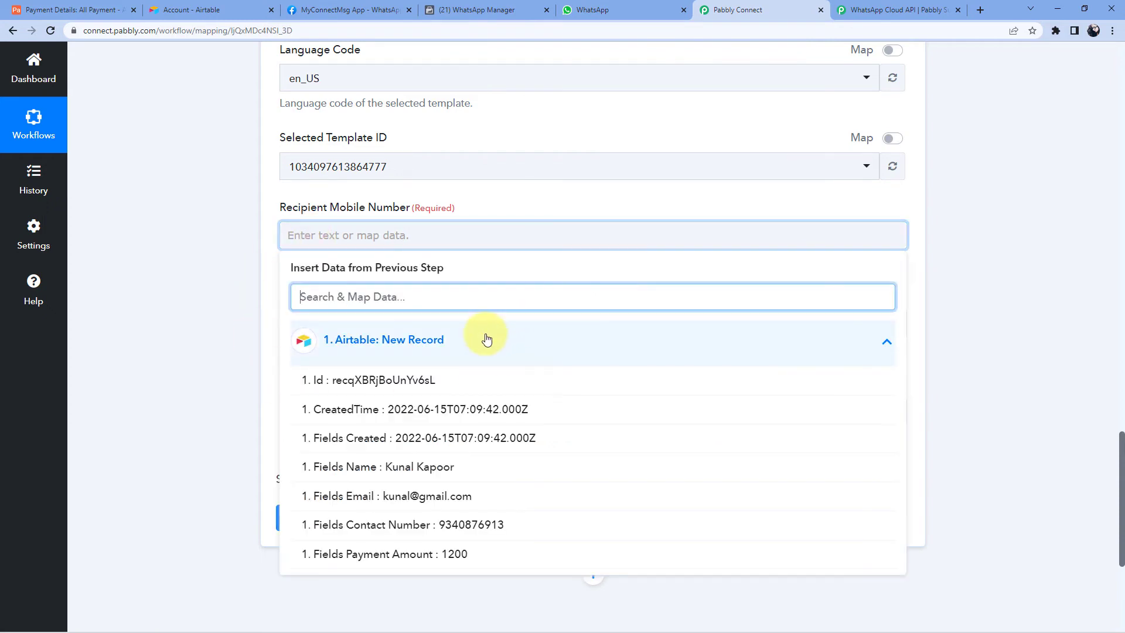
{"action": "scroll", "coordinate": [470, 389], "scroll_direction": "down", "scroll_amount": 2}
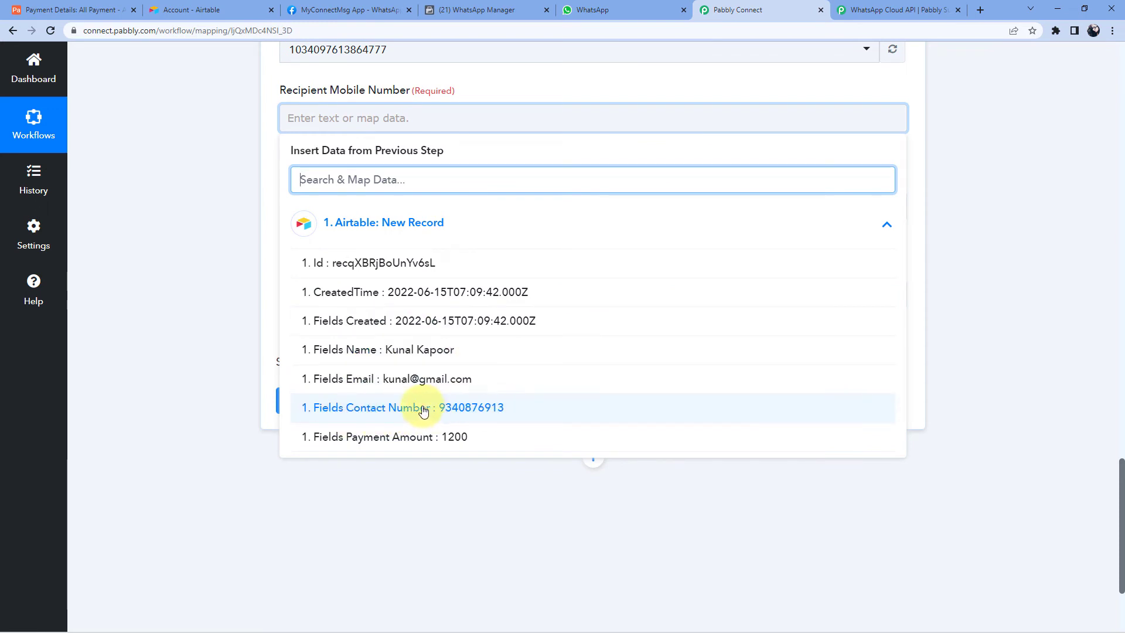
{"action": "left_click", "coordinate": [423, 412]}
{"action": "left_click", "coordinate": [196, 139]}
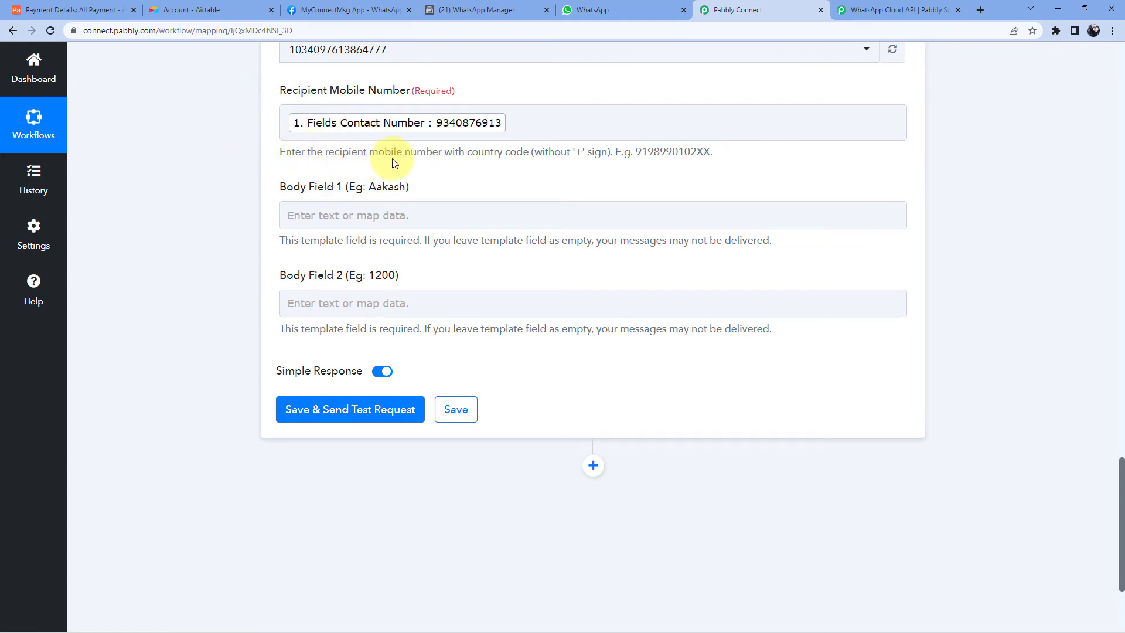
- Prefix the mapped contact number with country code 91, checking it against the Airtable record
{"action": "double_click", "coordinate": [577, 154]}
{"action": "left_click_drag", "start_coordinate": [635, 154], "coordinate": [715, 154]}
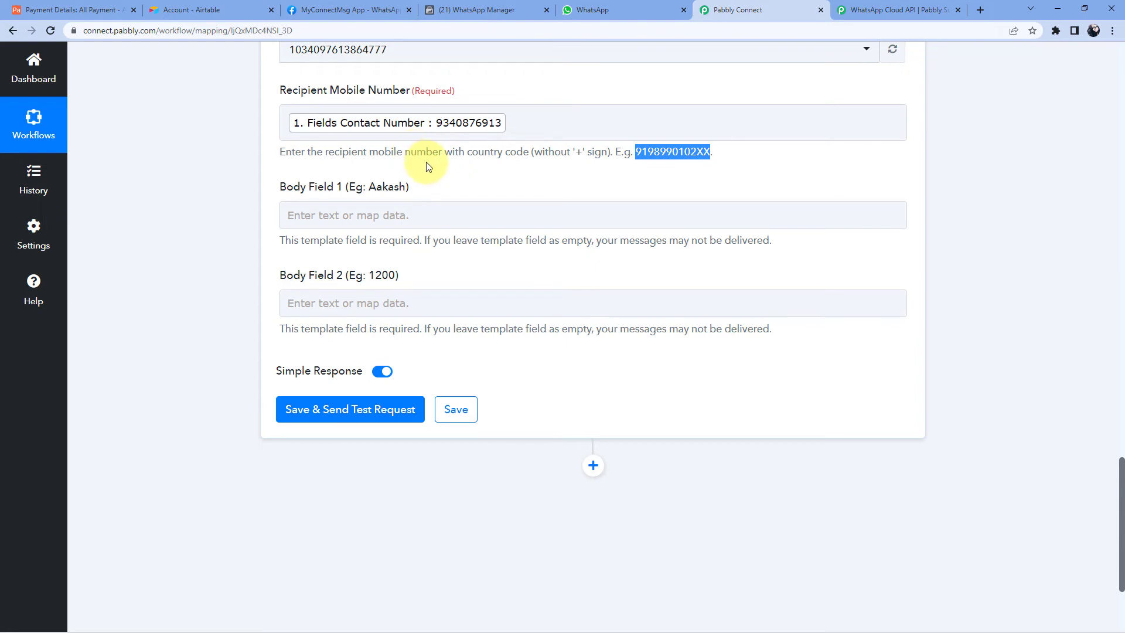
{"action": "left_click", "coordinate": [287, 123]}
{"action": "type", "text": "91"}
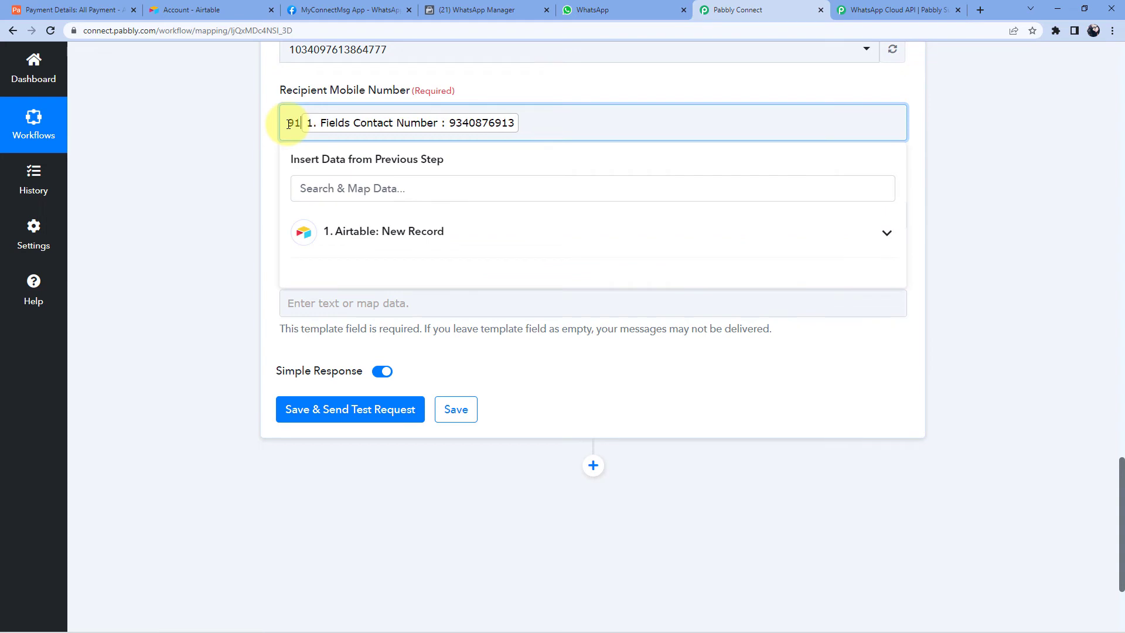
{"action": "left_click", "coordinate": [262, 147]}
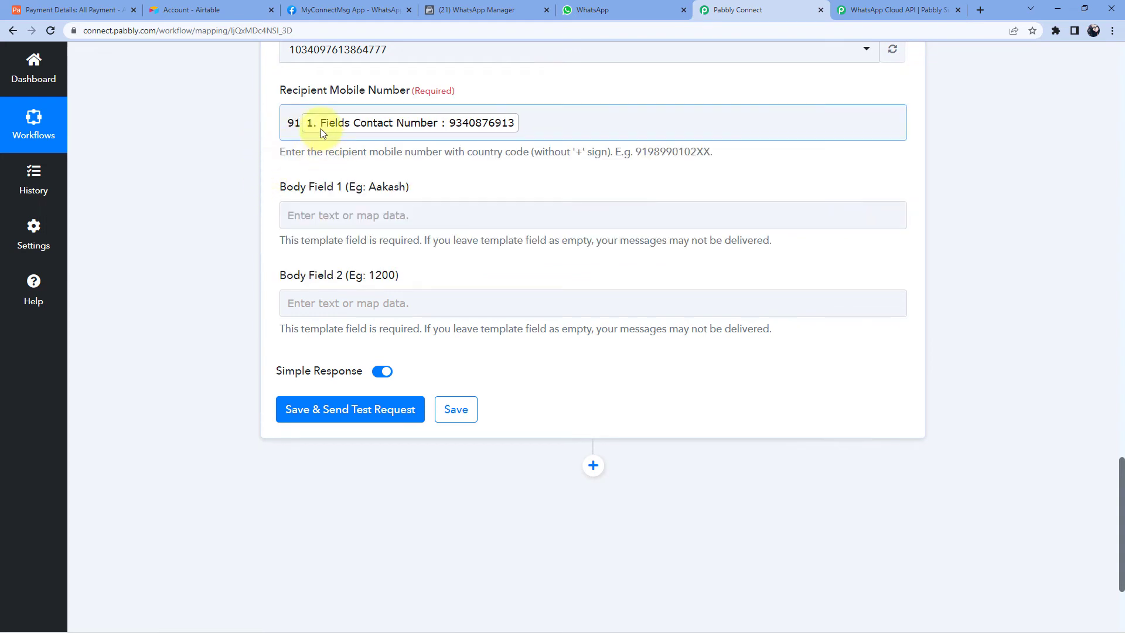
{"action": "left_click", "coordinate": [65, 10]}
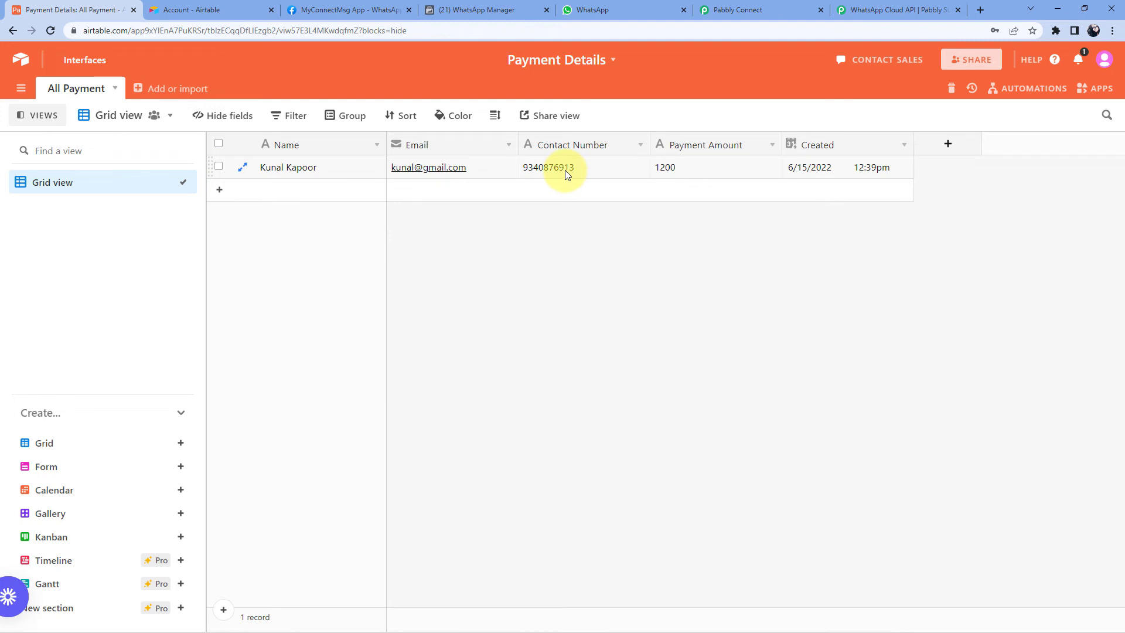
{"action": "left_click", "coordinate": [720, 5]}
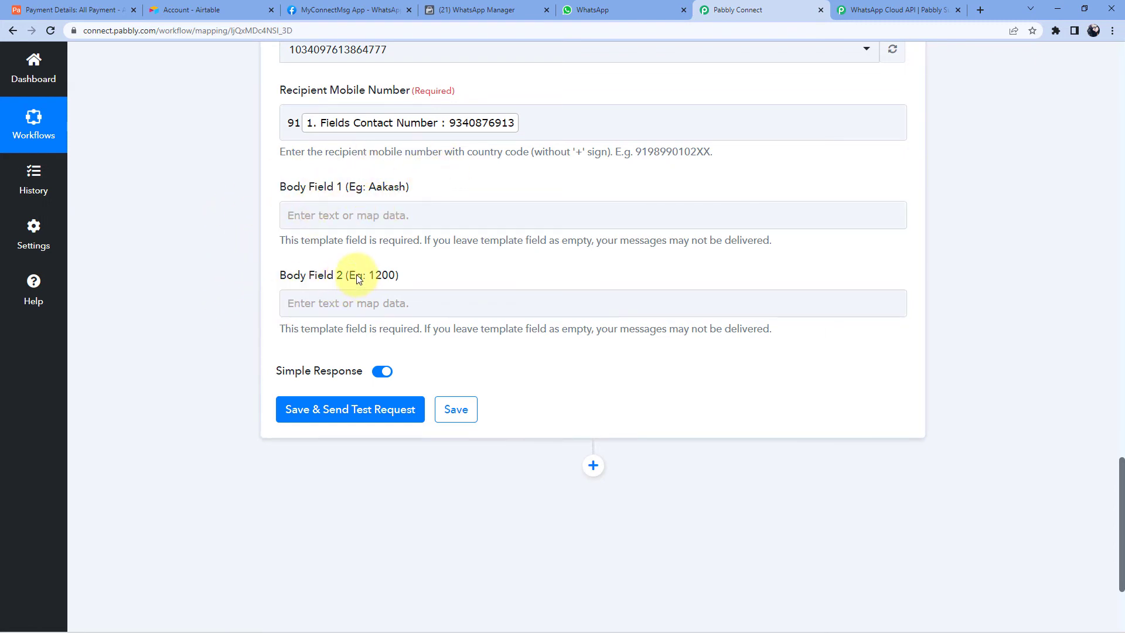
- Review the payment_update template text in WhatsApp Manager
{"action": "left_click", "coordinate": [492, 10]}
{"action": "left_click", "coordinate": [709, 313]}
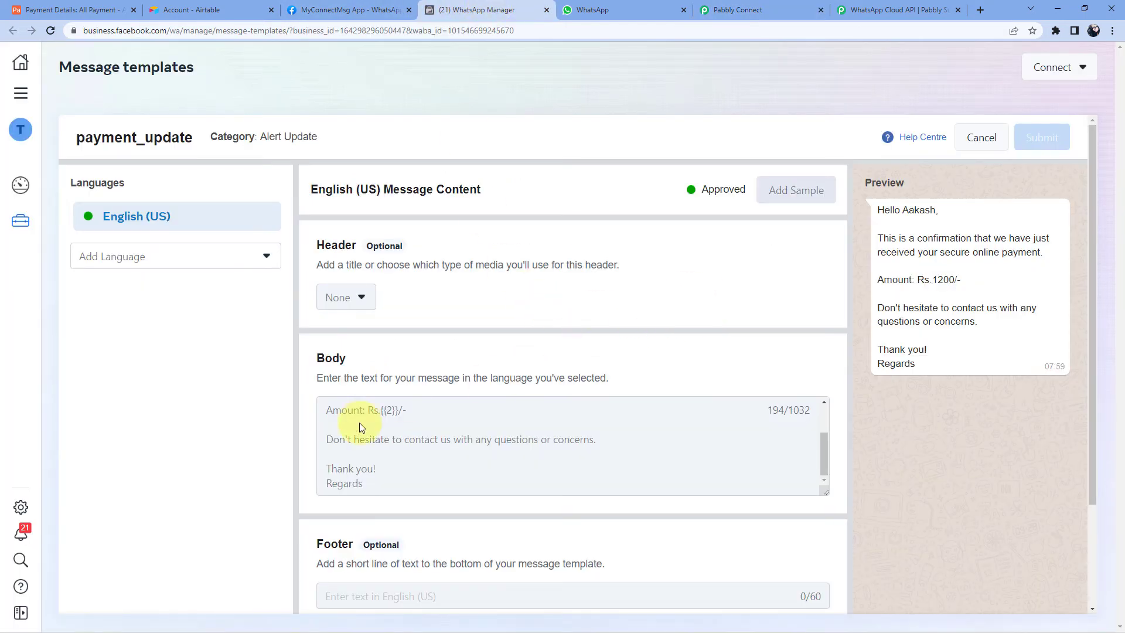
{"action": "scroll", "coordinate": [381, 417], "scroll_direction": "up", "scroll_amount": 2}
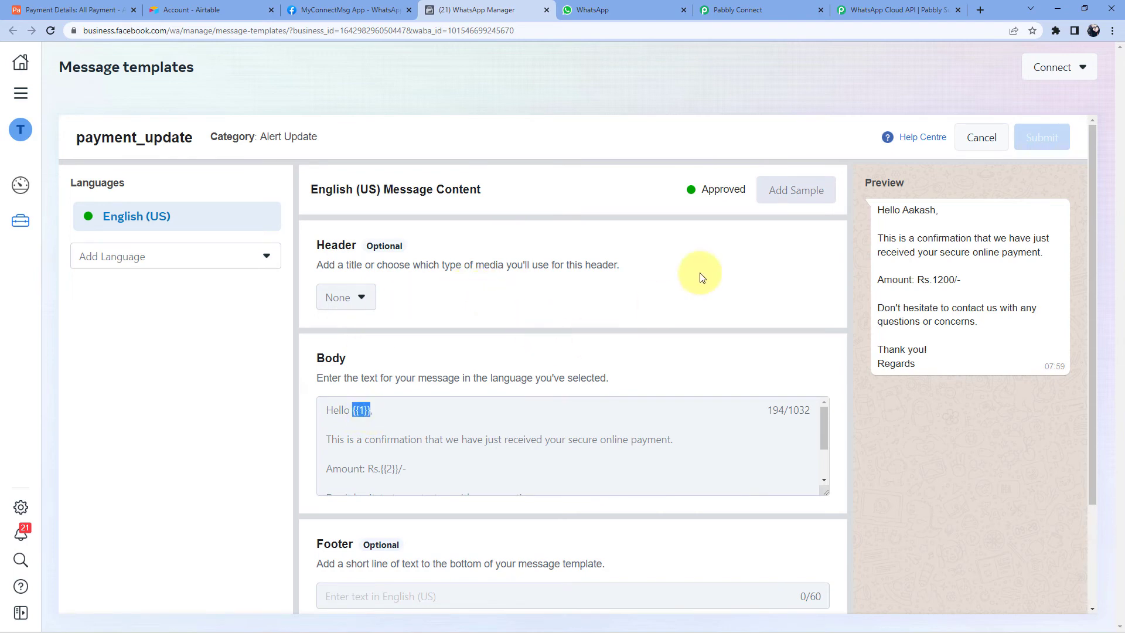
- Map the Airtable record's Fields Name into Body Field 1
{"action": "left_click", "coordinate": [763, 10]}
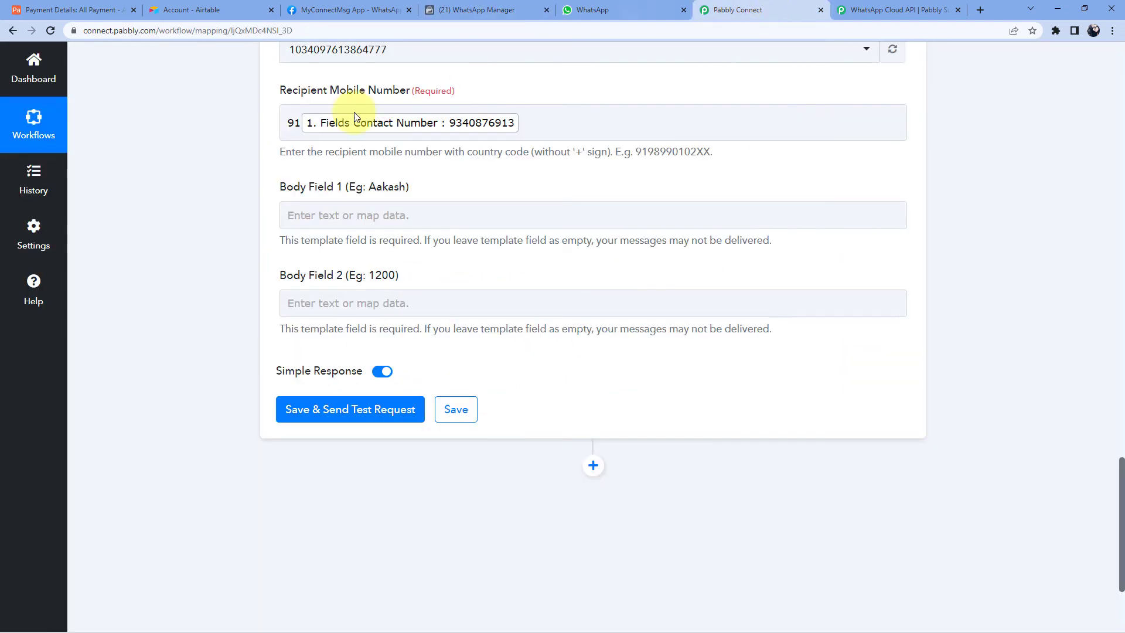
{"action": "left_click", "coordinate": [352, 216]}
{"action": "left_click", "coordinate": [474, 326]}
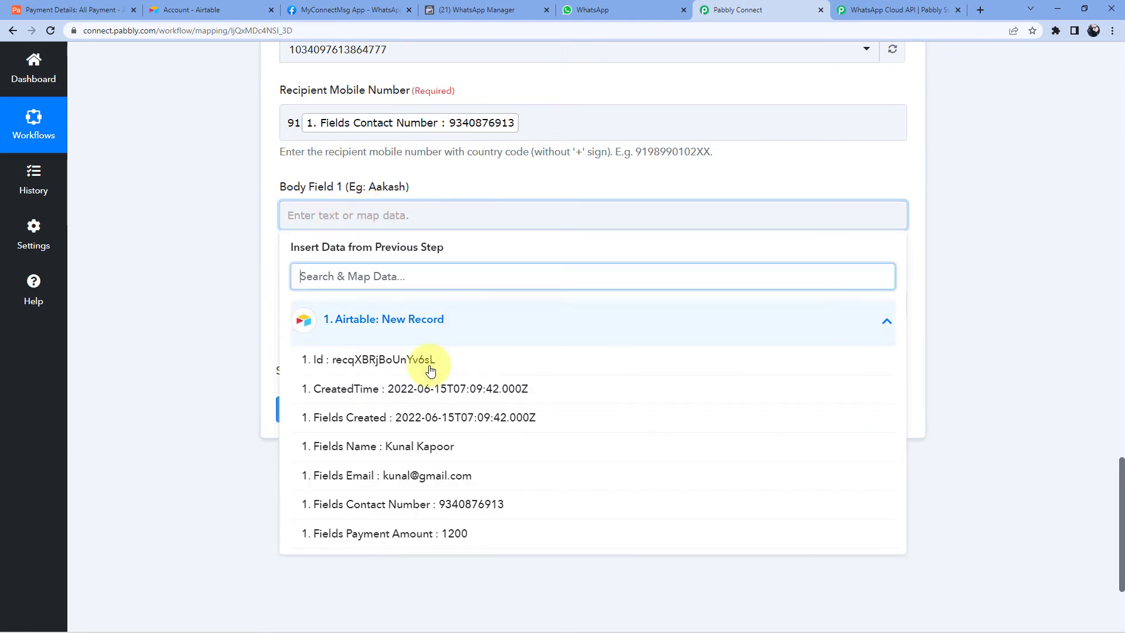
{"action": "left_click", "coordinate": [358, 449]}
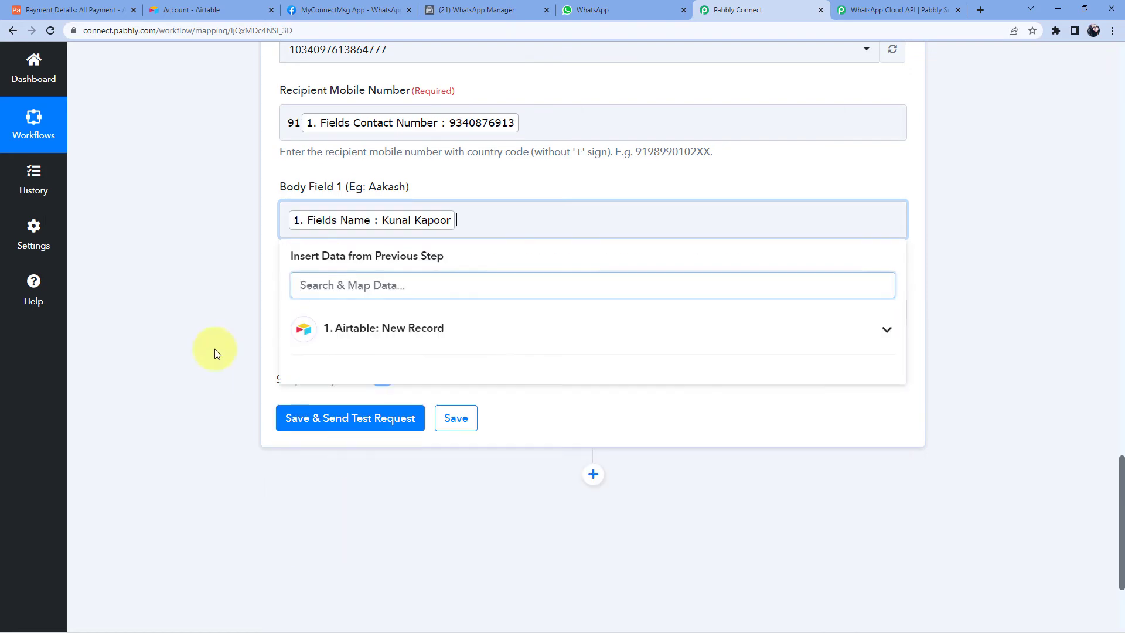
{"action": "left_click", "coordinate": [217, 267]}
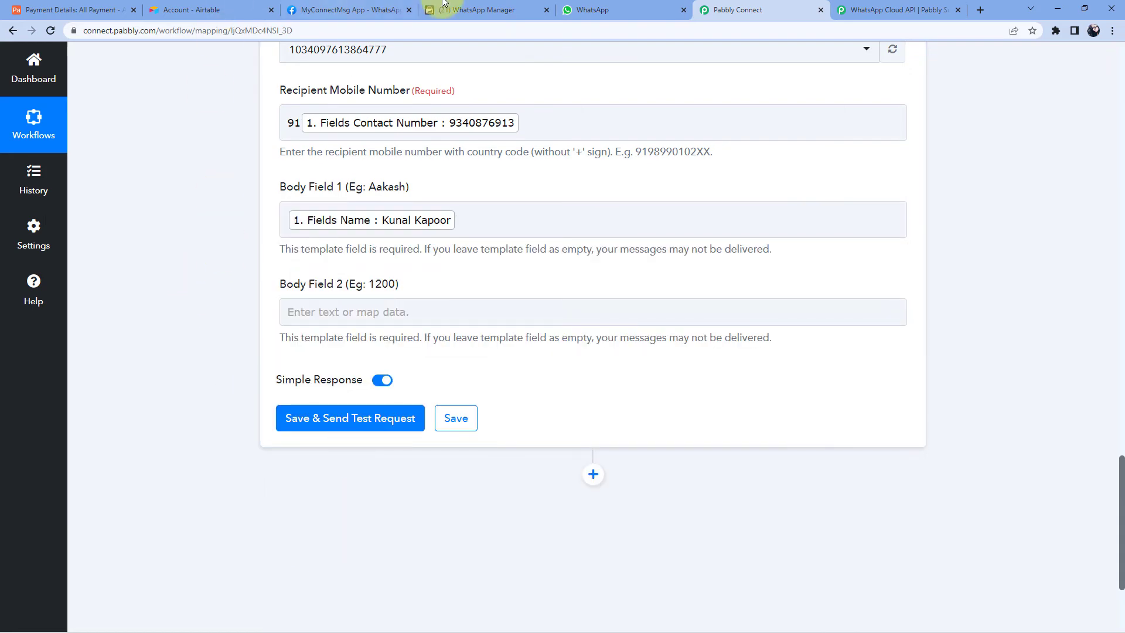
{"action": "left_click", "coordinate": [471, 10]}
- Map the Airtable 'Fields Payment Amount' into Body Field 2 for the template's {{2}} placeholder
{"action": "scroll", "coordinate": [394, 441], "scroll_direction": "down", "scroll_amount": 2}
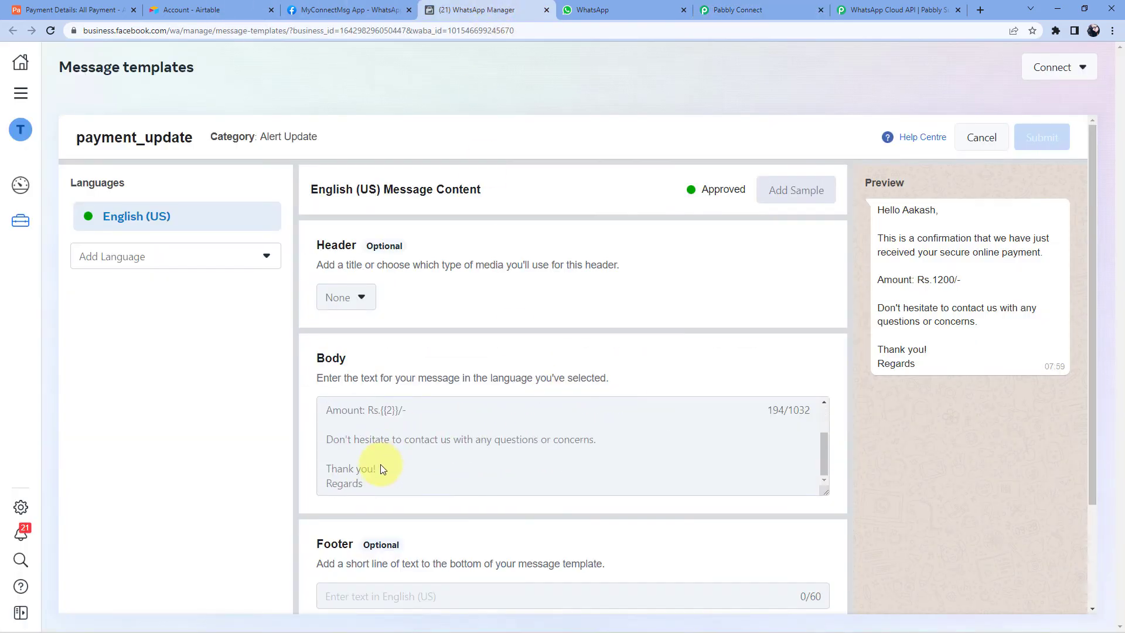
{"action": "left_click_drag", "start_coordinate": [379, 412], "coordinate": [401, 417]}
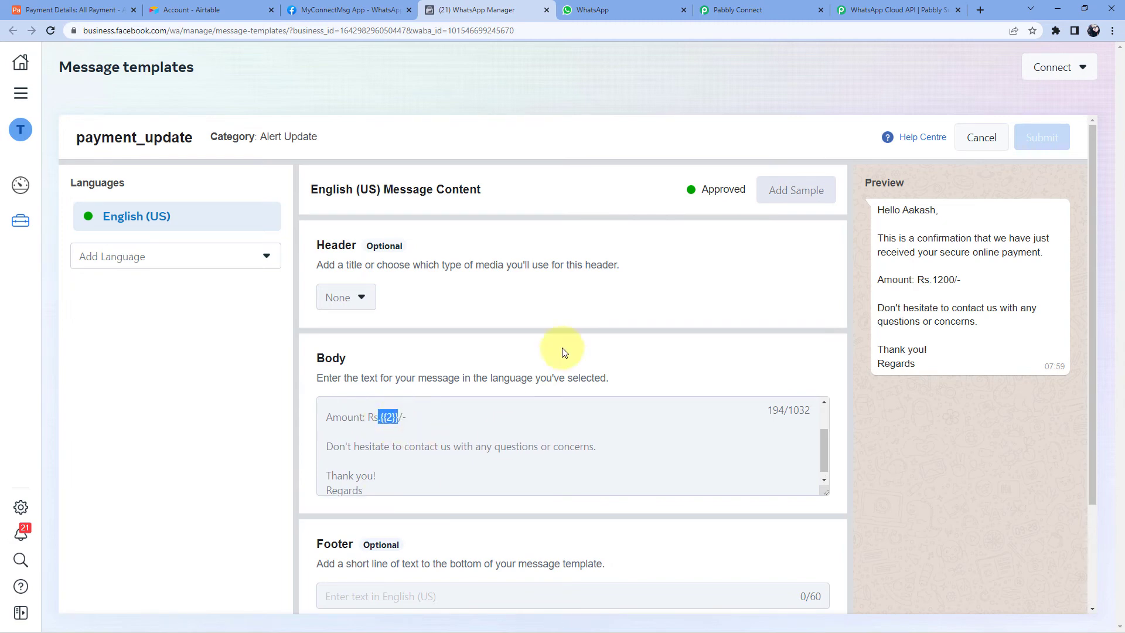
{"action": "left_click", "coordinate": [740, 10]}
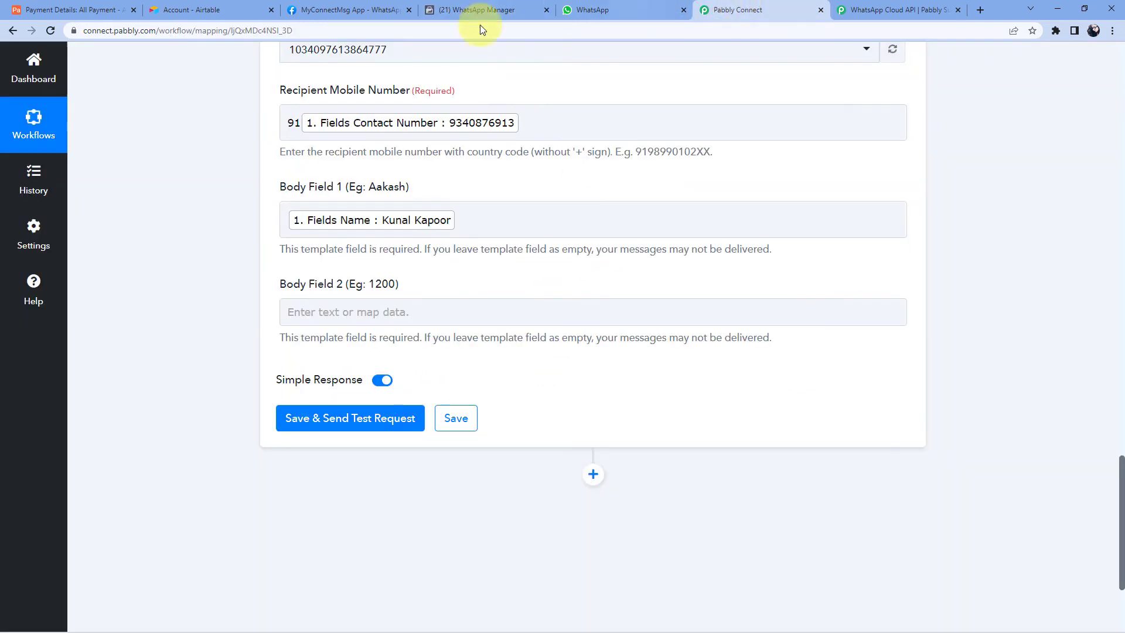
{"action": "left_click", "coordinate": [322, 312]}
{"action": "left_click", "coordinate": [420, 416]}
{"action": "scroll", "coordinate": [381, 475], "scroll_direction": "down", "scroll_amount": 1}
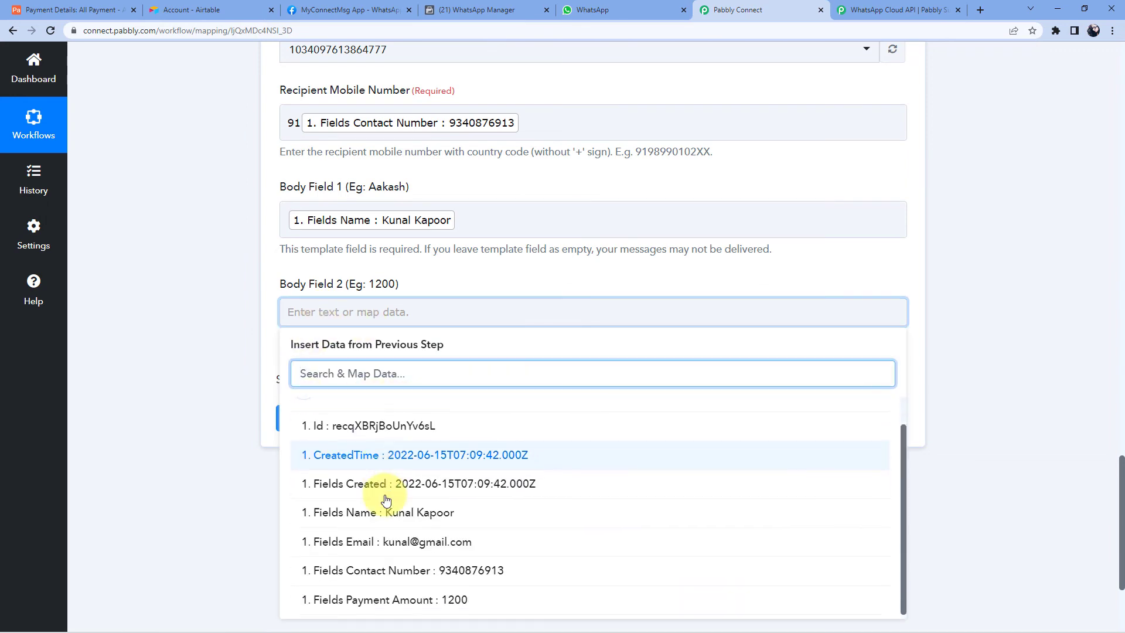
{"action": "left_click", "coordinate": [438, 599]}
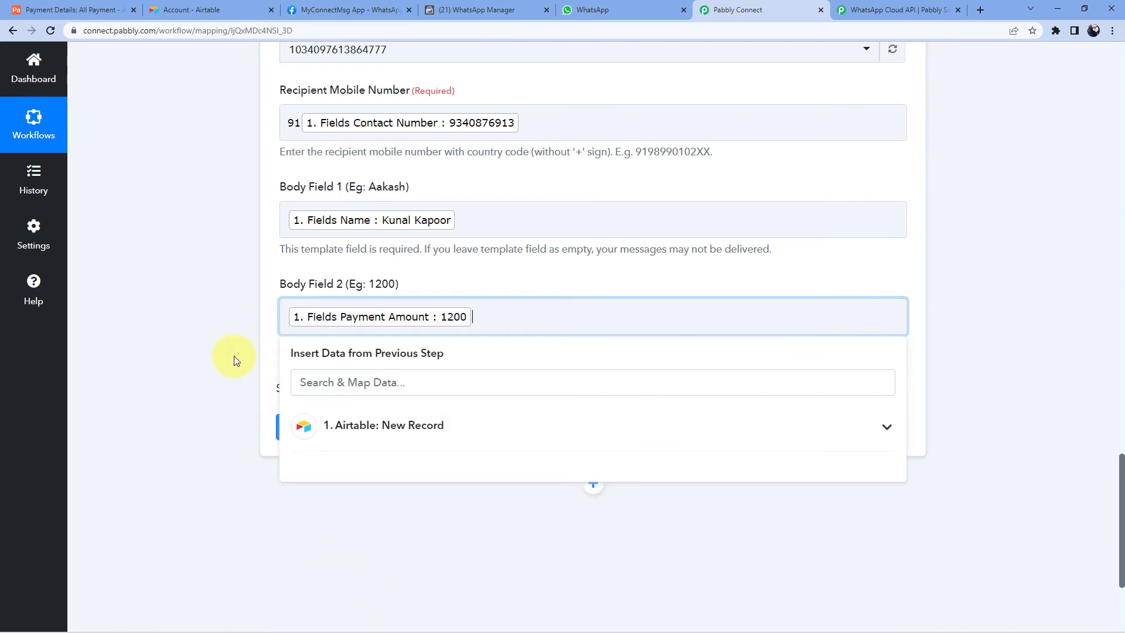
{"action": "left_click", "coordinate": [233, 356]}
{"action": "scroll", "coordinate": [234, 356], "scroll_direction": "up", "scroll_amount": 1}
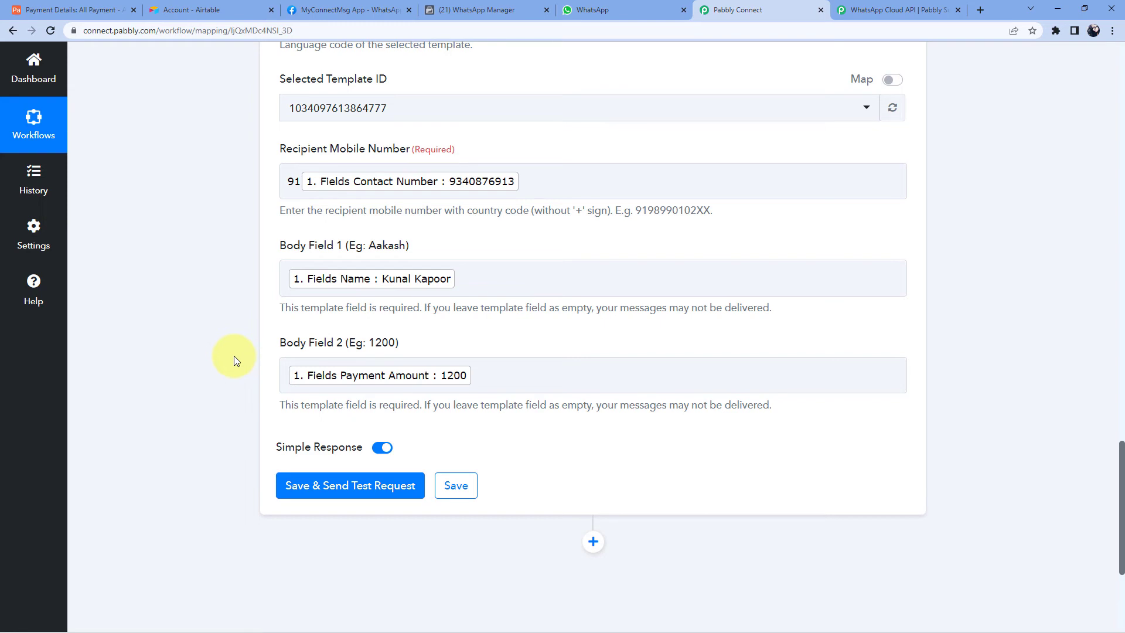
- Save the WhatsApp step and send a test request
{"action": "left_click", "coordinate": [478, 8]}
{"action": "left_click", "coordinate": [448, 425]}
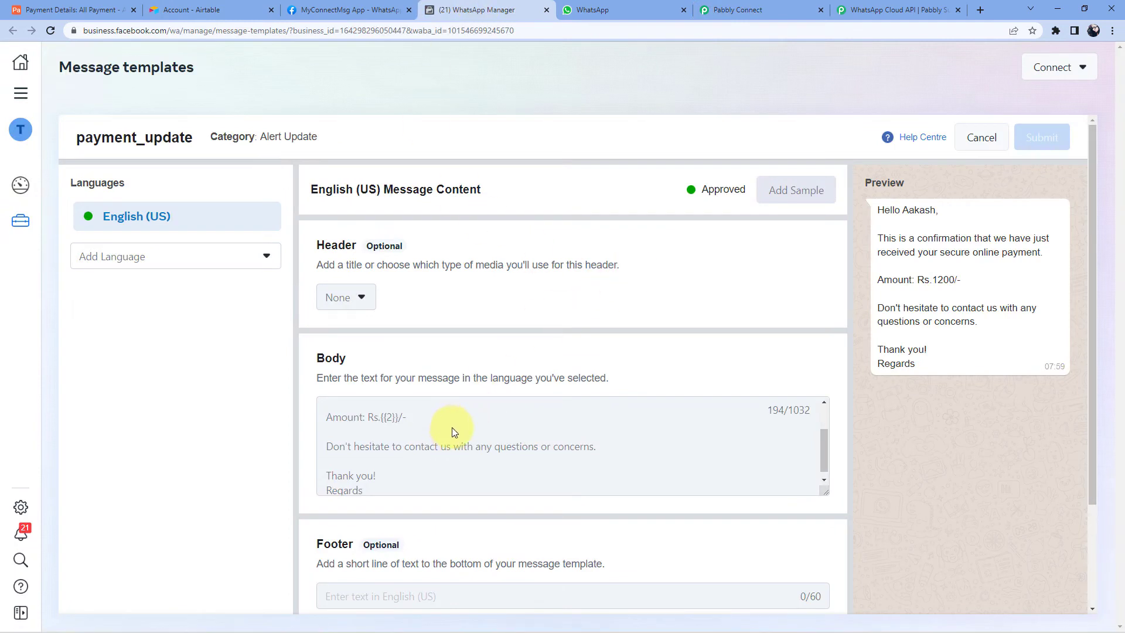
{"action": "scroll", "coordinate": [452, 427], "scroll_direction": "up", "scroll_amount": 2}
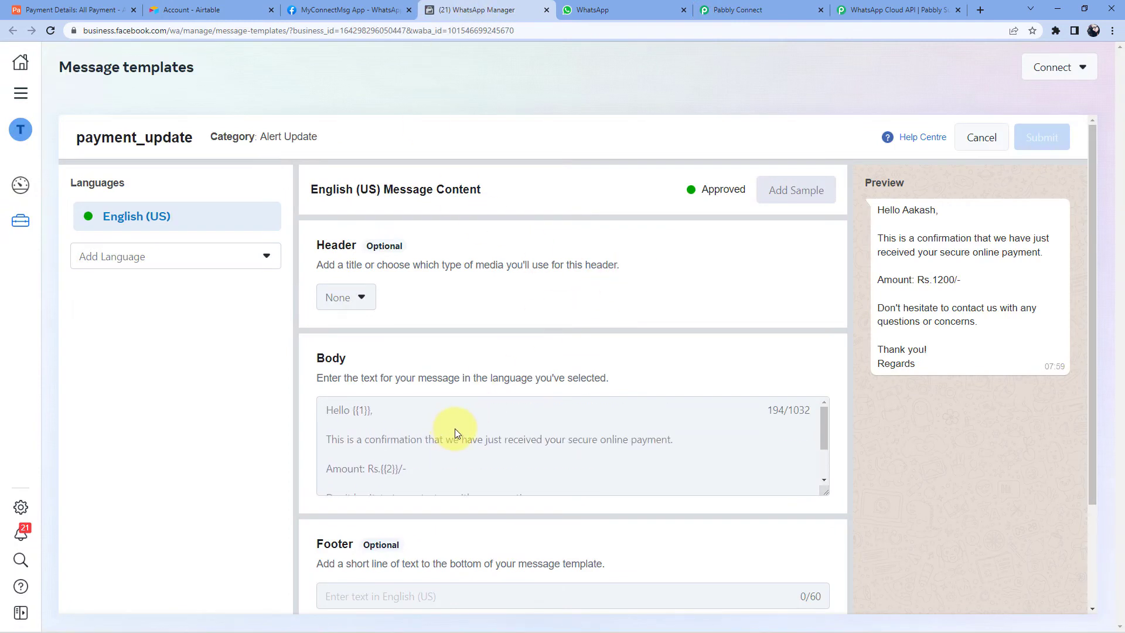
{"action": "left_click", "coordinate": [726, 10]}
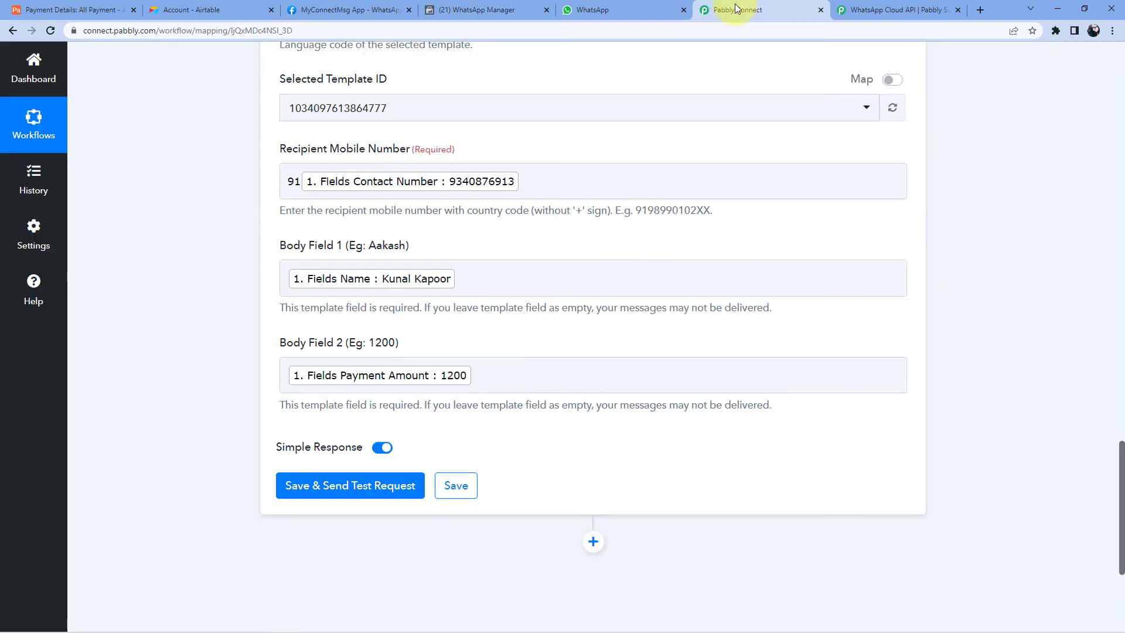
{"action": "left_click", "coordinate": [368, 498]}
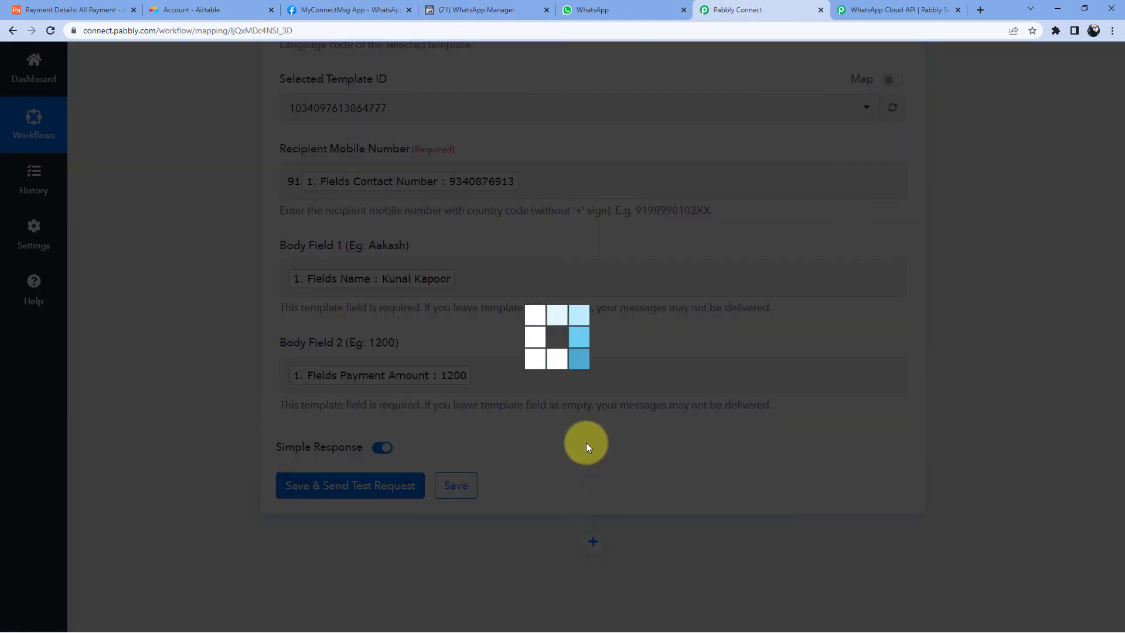
- Review the returned contact number and message id in the test response
{"action": "scroll", "coordinate": [586, 428], "scroll_direction": "down", "scroll_amount": 1}
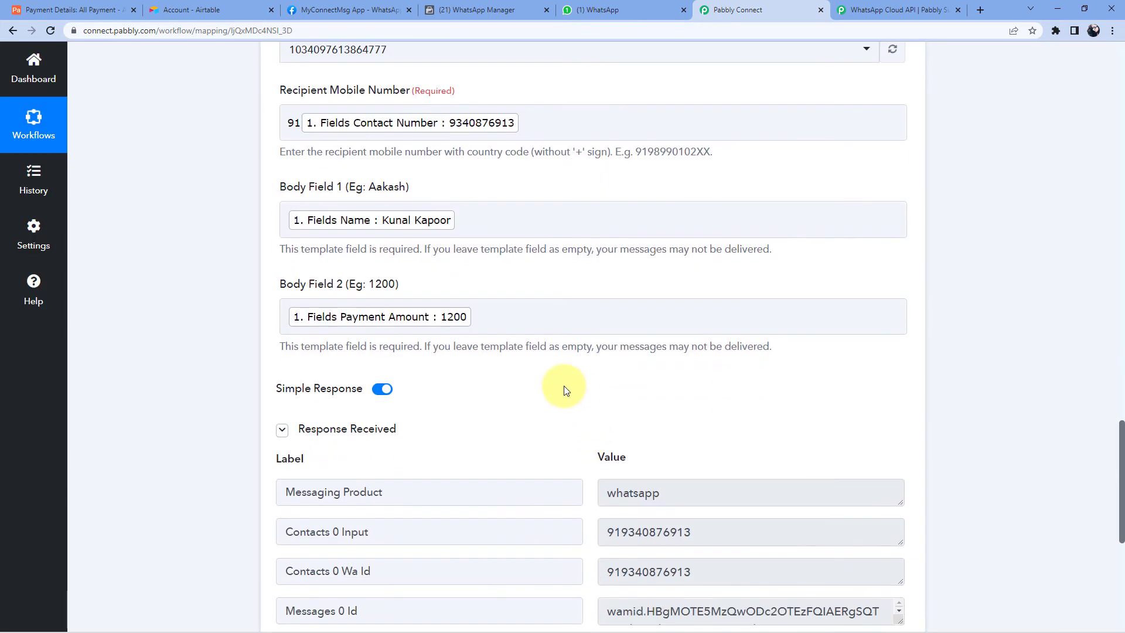
{"action": "scroll", "coordinate": [551, 389], "scroll_direction": "down", "scroll_amount": 3}
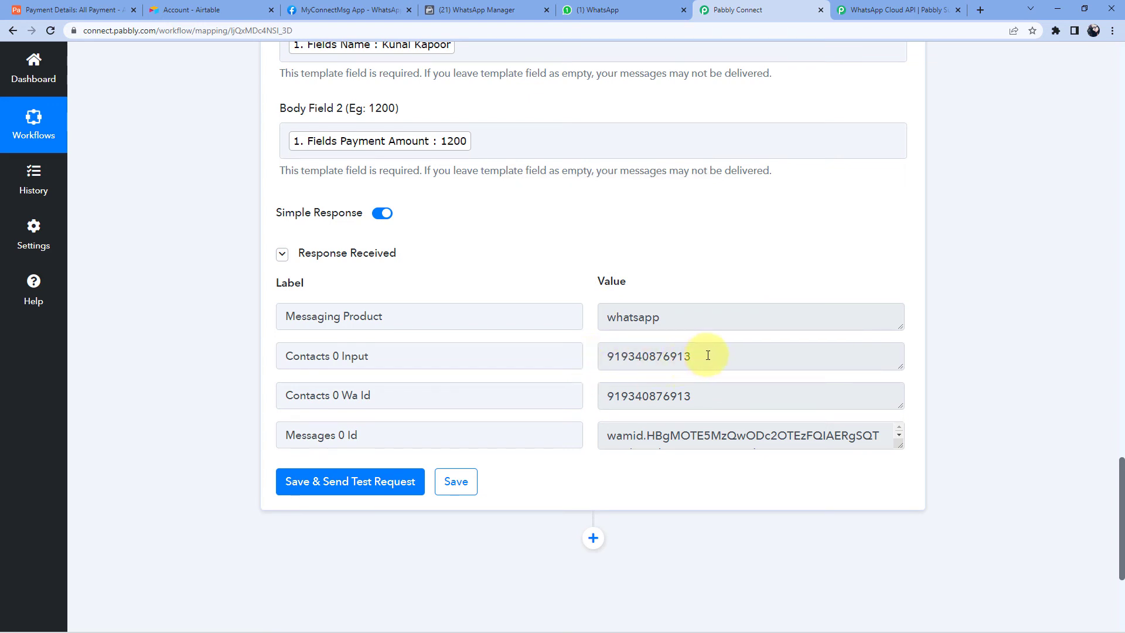
{"action": "left_click_drag", "start_coordinate": [707, 356], "coordinate": [593, 358]}
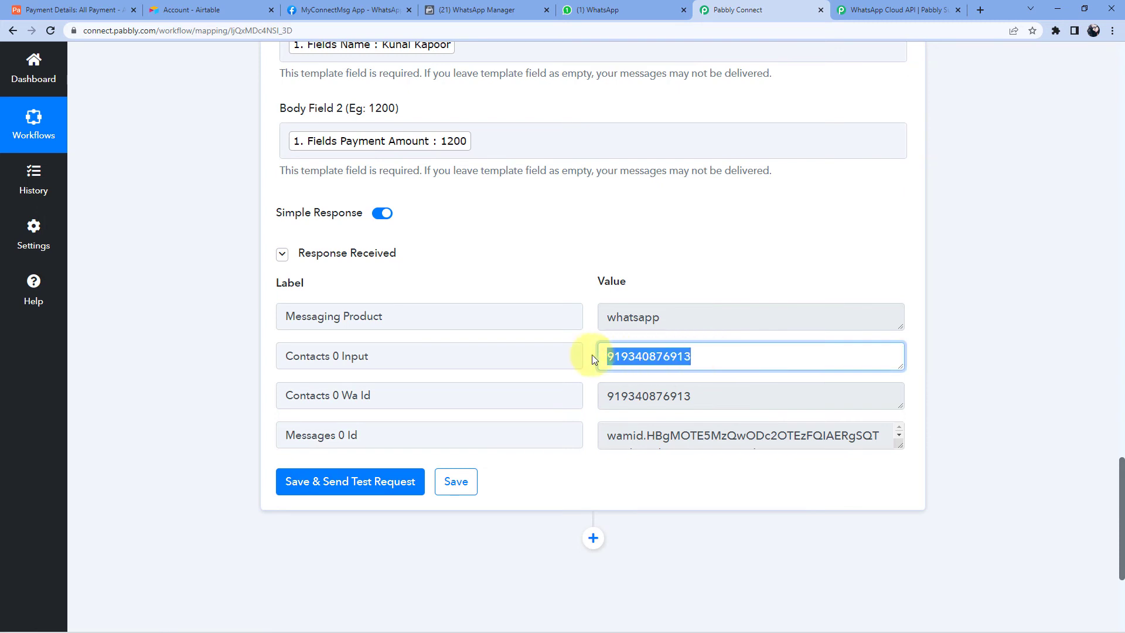
{"action": "left_click", "coordinate": [588, 338]}
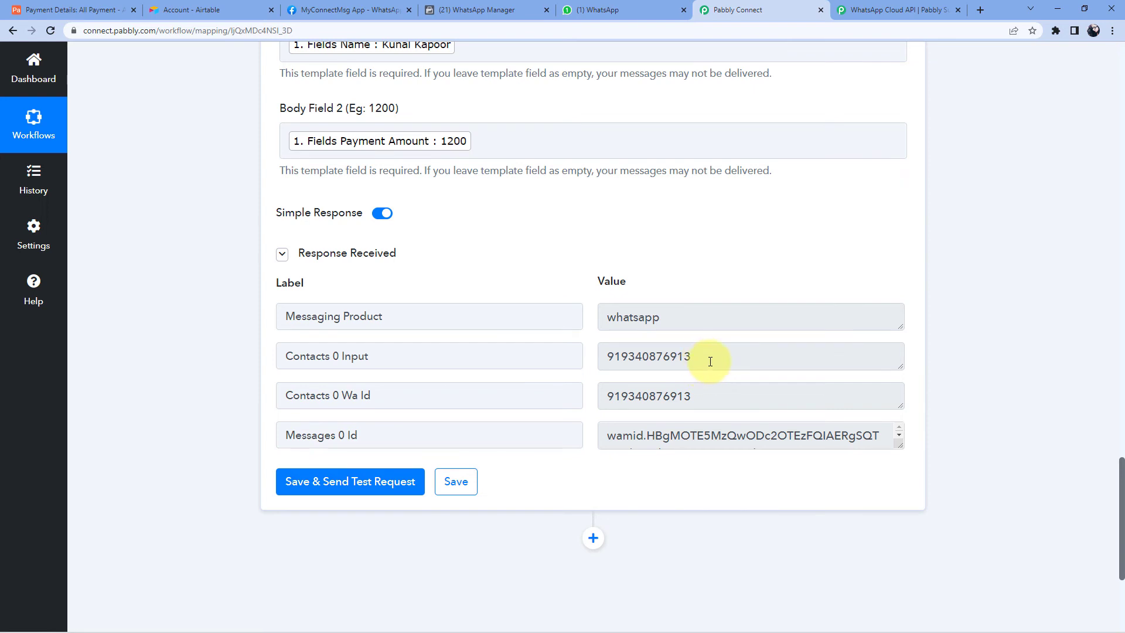
{"action": "left_click_drag", "start_coordinate": [708, 355], "coordinate": [593, 354]}
{"action": "left_click", "coordinate": [566, 343]}
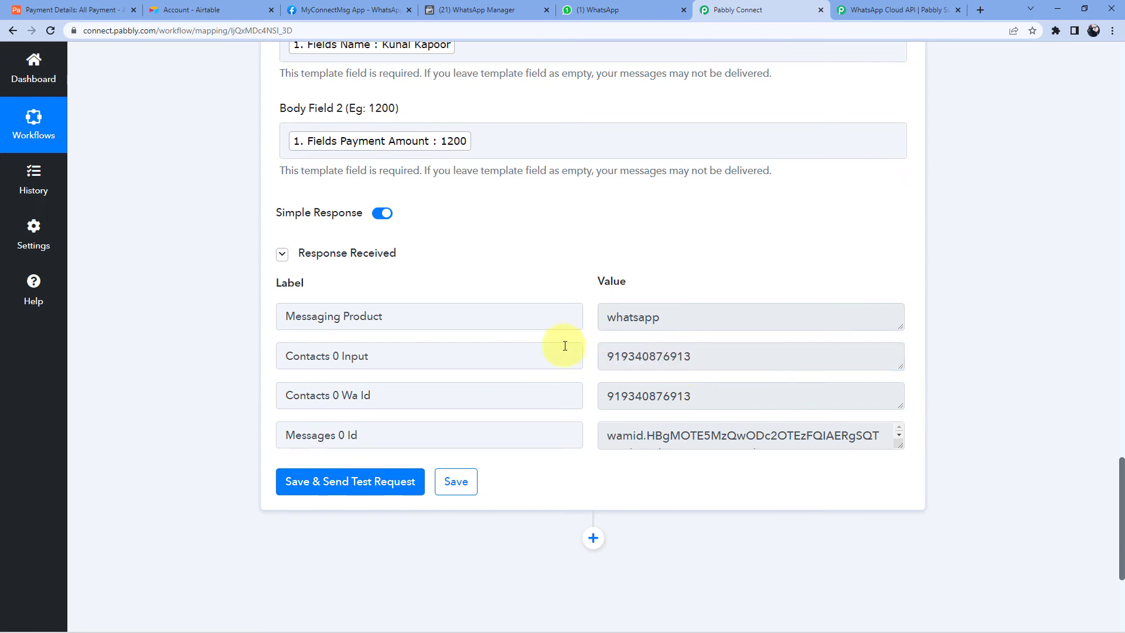
{"action": "left_click", "coordinate": [625, 7]}
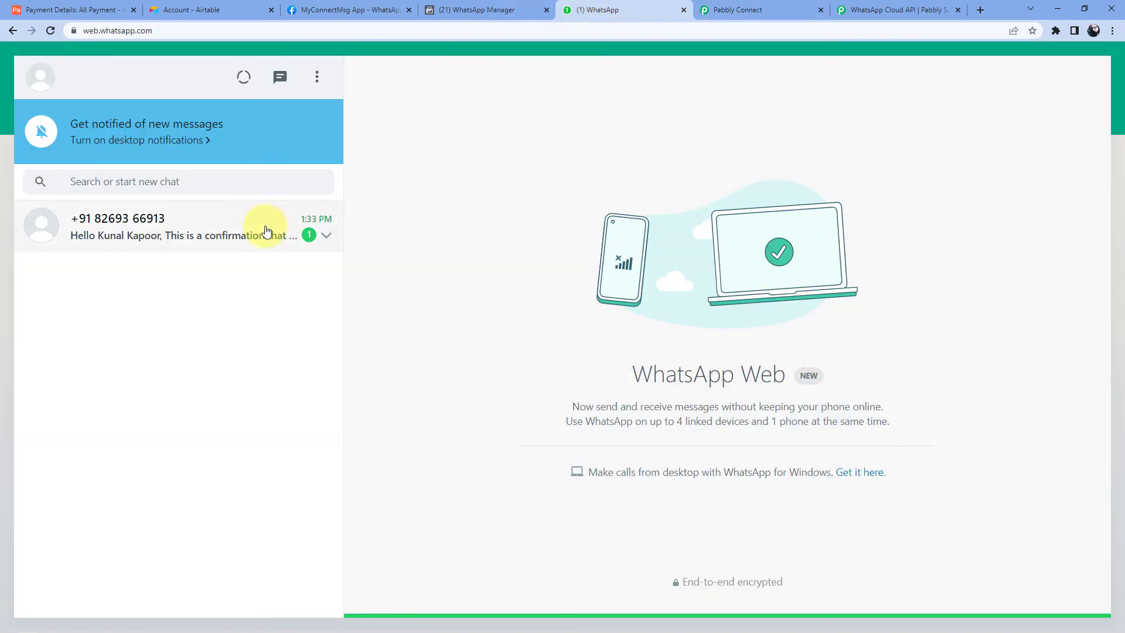
- Open the chat and verify the message's customer name and 1200 amount against the Airtable record
{"action": "left_click", "coordinate": [241, 238]}
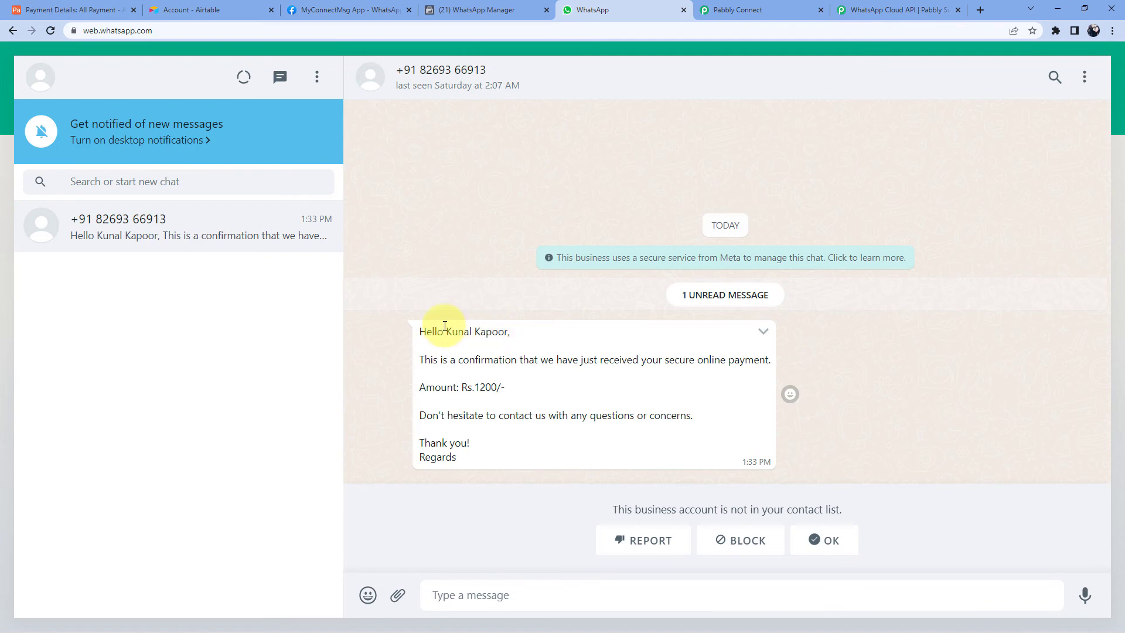
{"action": "left_click_drag", "start_coordinate": [449, 332], "coordinate": [507, 334]}
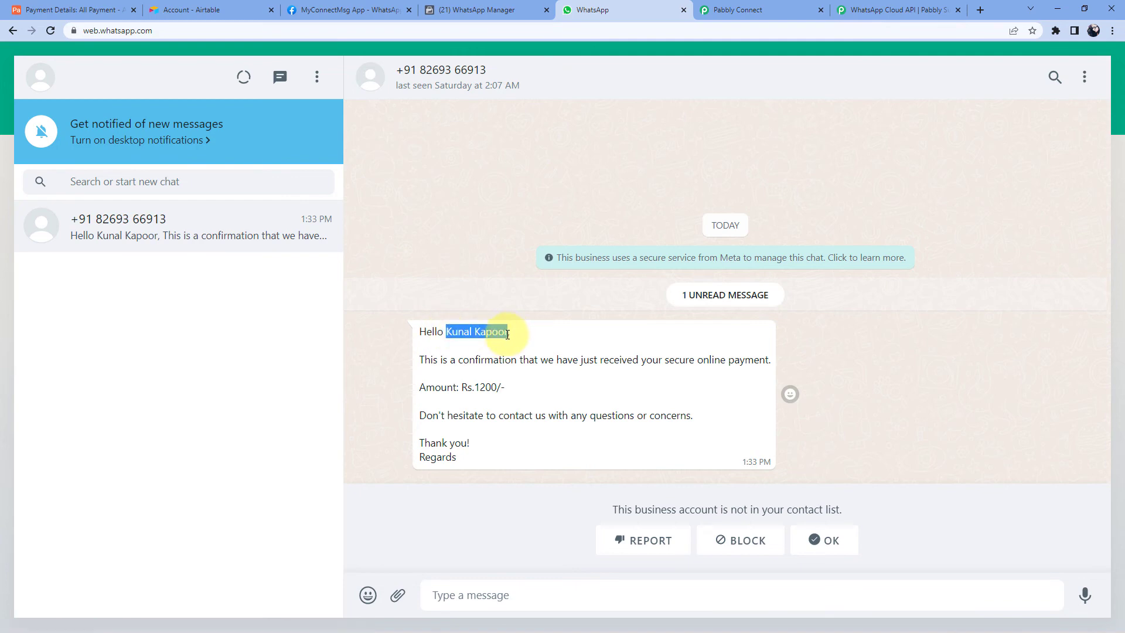
{"action": "left_click", "coordinate": [67, 9]}
{"action": "left_click", "coordinate": [624, 10]}
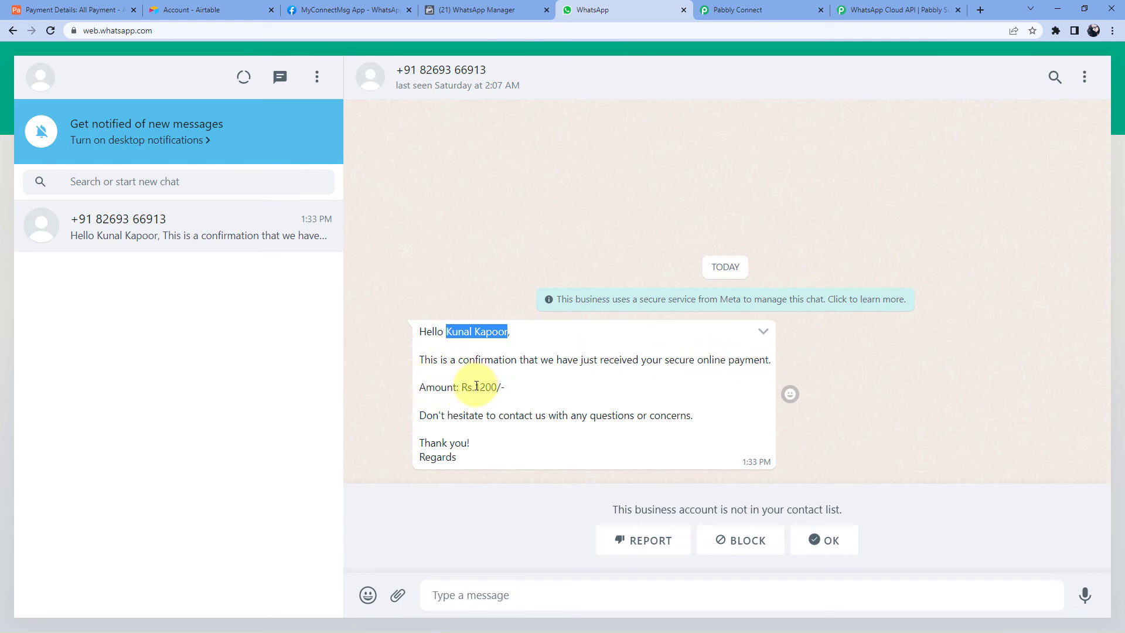
{"action": "left_click_drag", "start_coordinate": [476, 385], "coordinate": [499, 385]}
{"action": "left_click", "coordinate": [35, 10]}
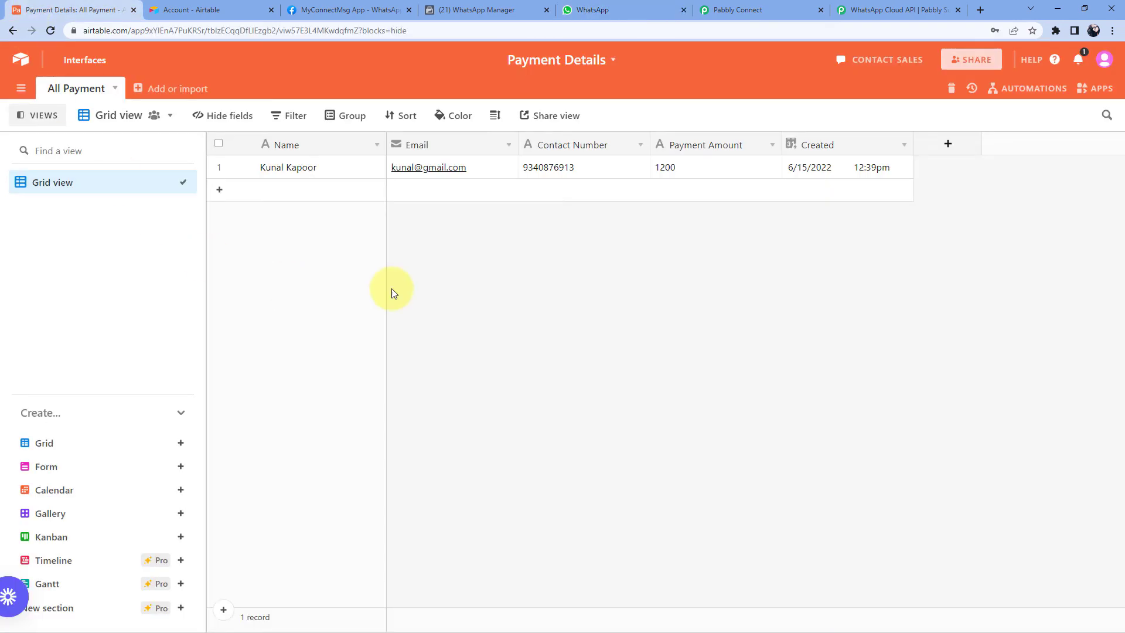
{"action": "left_click", "coordinate": [639, 11]}
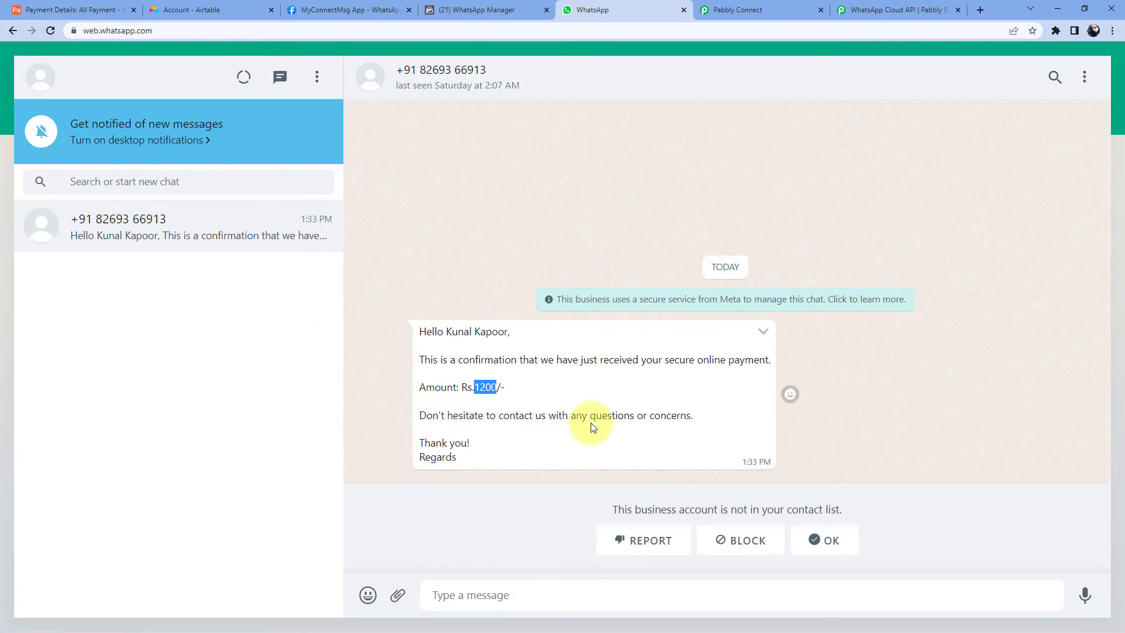
{"action": "left_click", "coordinate": [505, 463]}
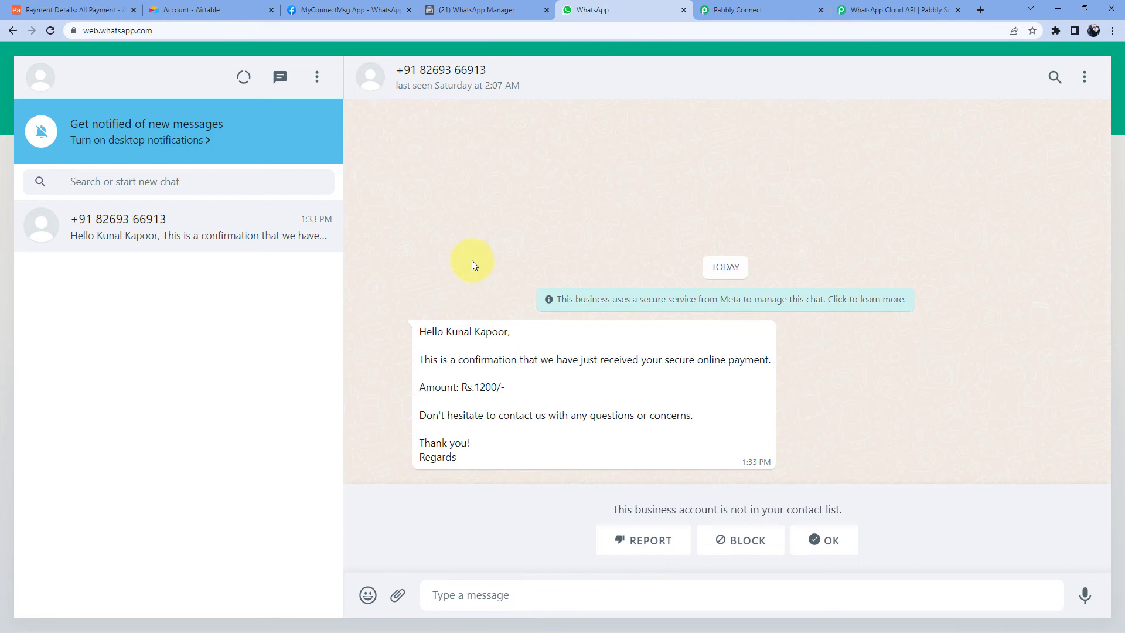
- Compare the received message with the payment_update template, then bring up the Airtable Payment Details grid
{"action": "left_click", "coordinate": [492, 9]}
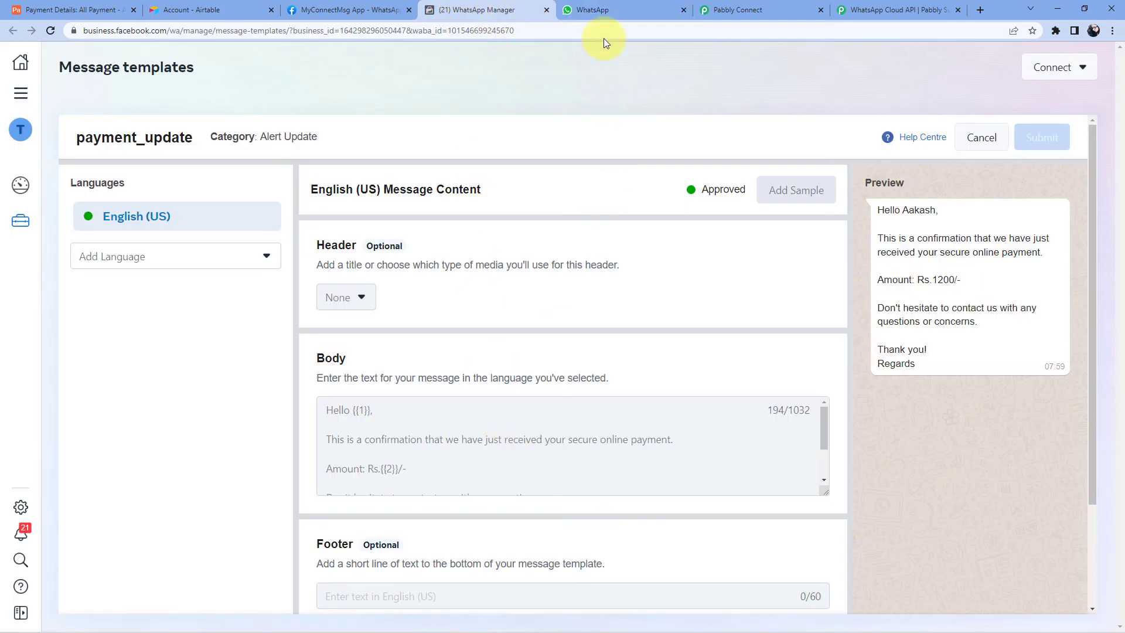
{"action": "left_click", "coordinate": [600, 3]}
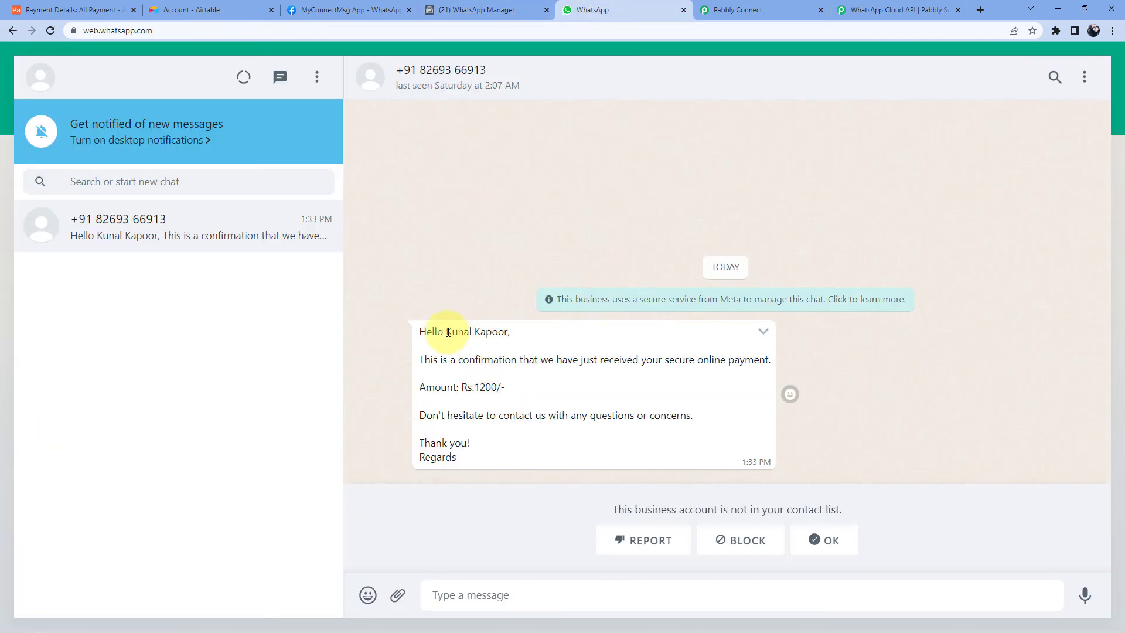
{"action": "left_click_drag", "start_coordinate": [448, 332], "coordinate": [510, 332]}
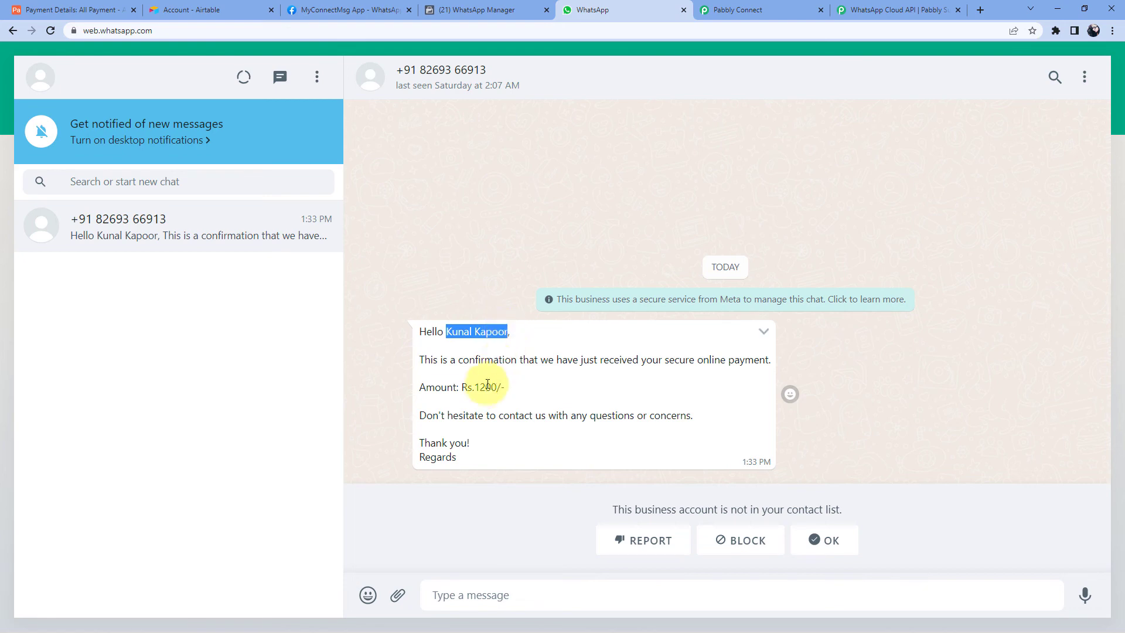
{"action": "left_click_drag", "start_coordinate": [497, 387], "coordinate": [474, 387]}
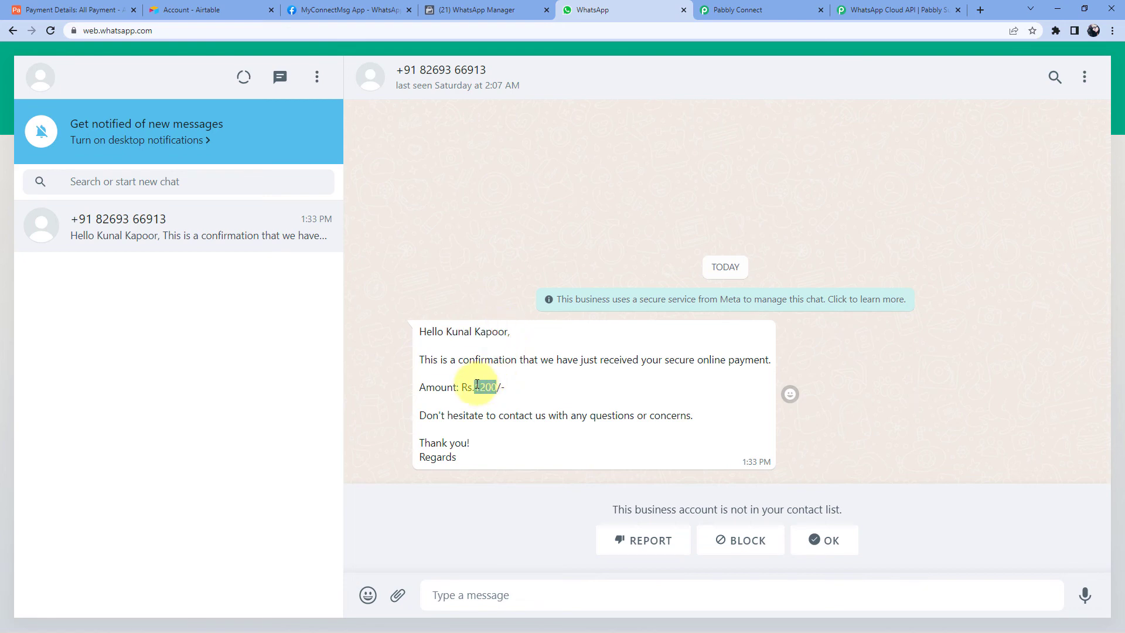
{"action": "left_click", "coordinate": [82, 10]}
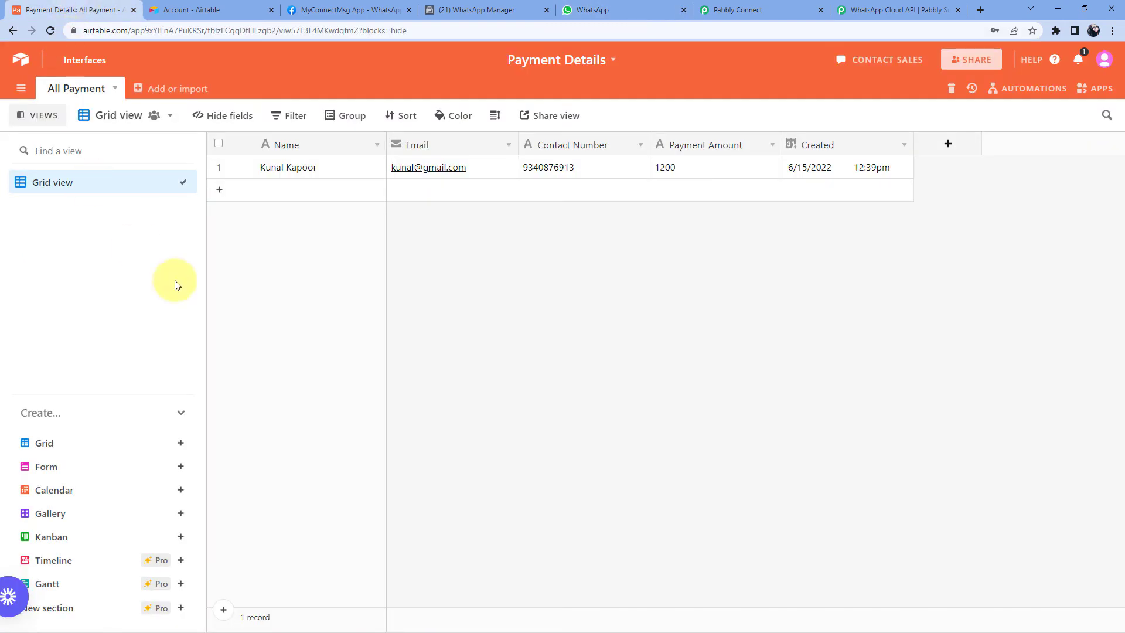
{"action": "left_click", "coordinate": [588, 9]}
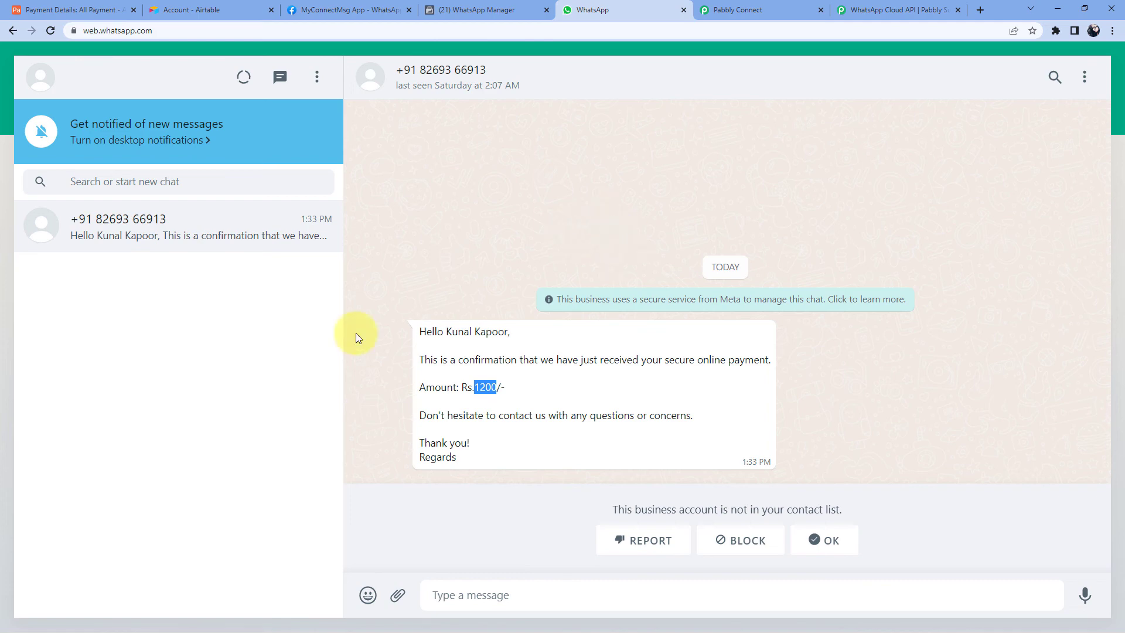
{"action": "left_click", "coordinate": [70, 10]}
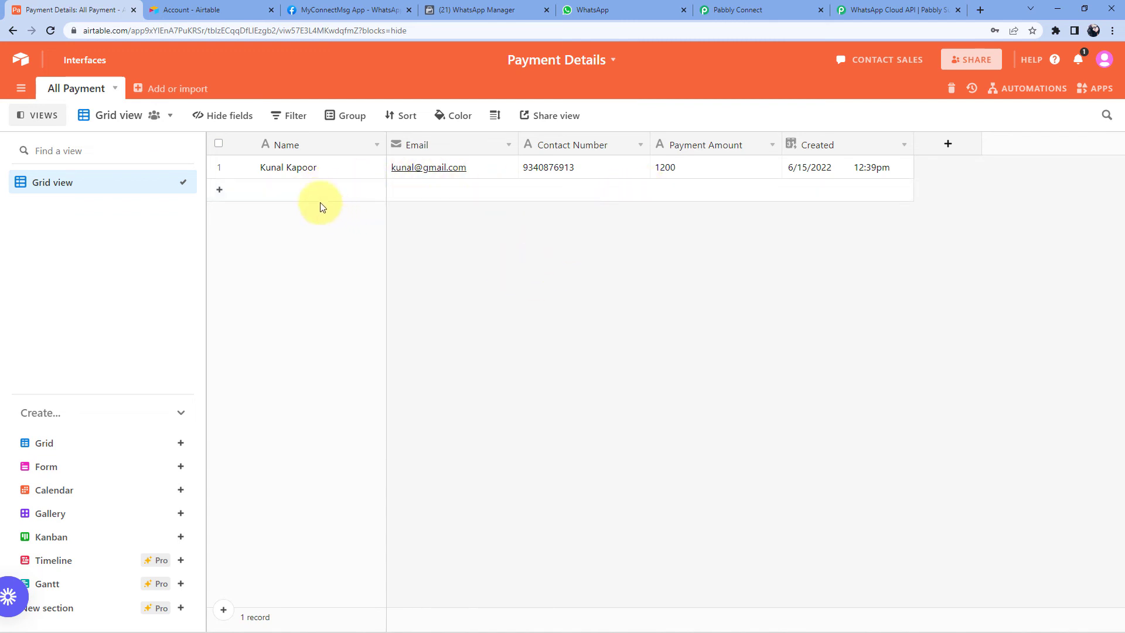
- Add a new payment row with the second customer's name and e-mail address
{"action": "left_click", "coordinate": [292, 196]}
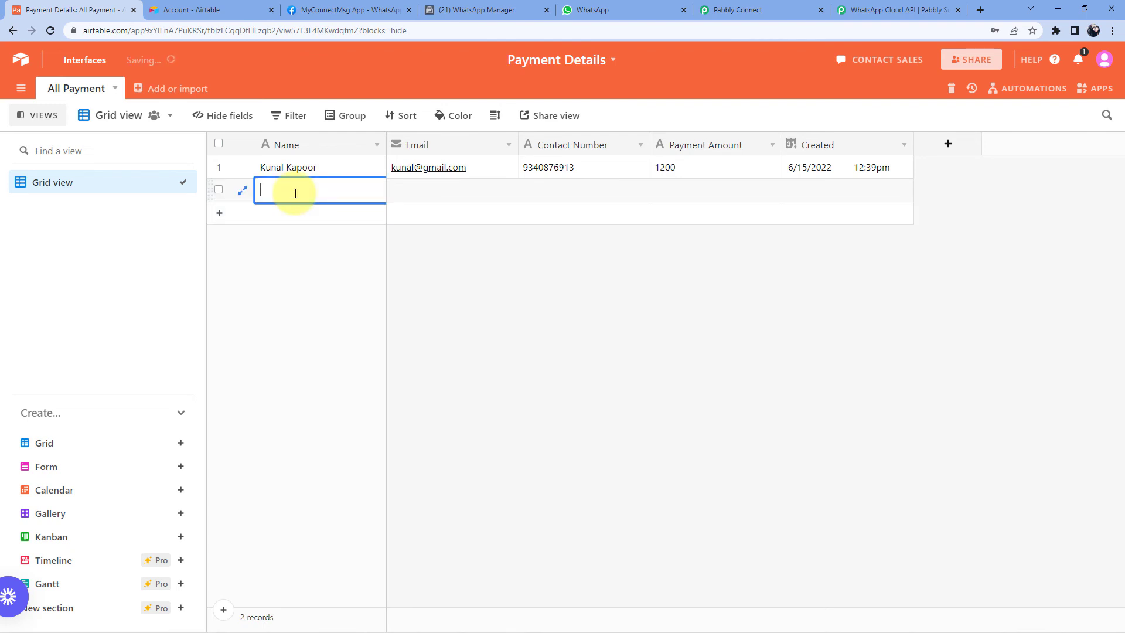
{"action": "key", "text": "Tab"}
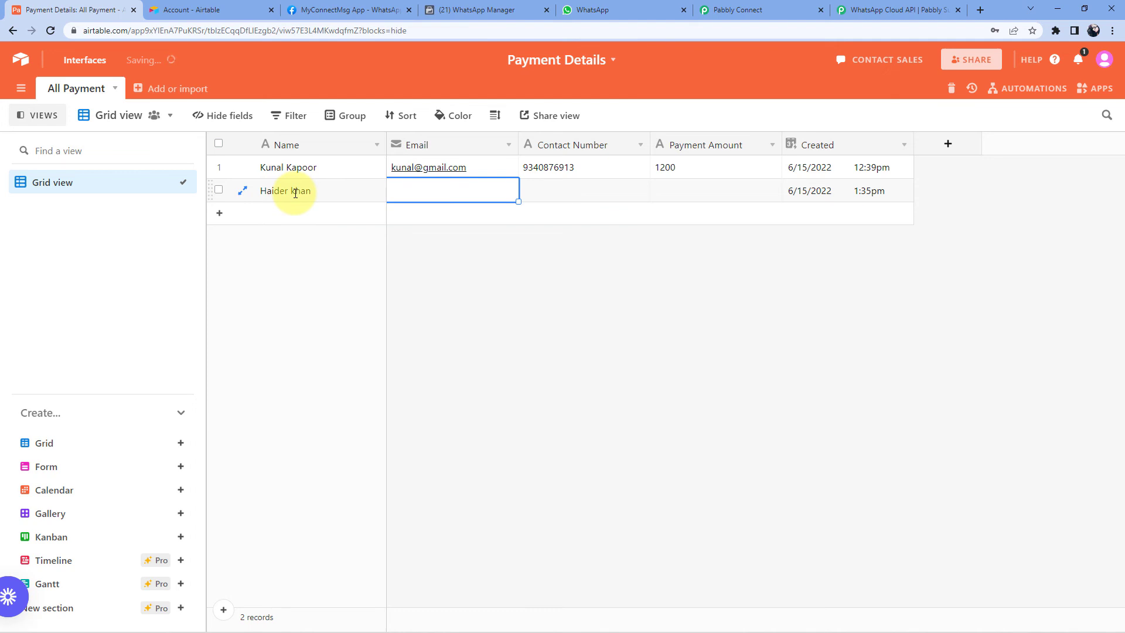
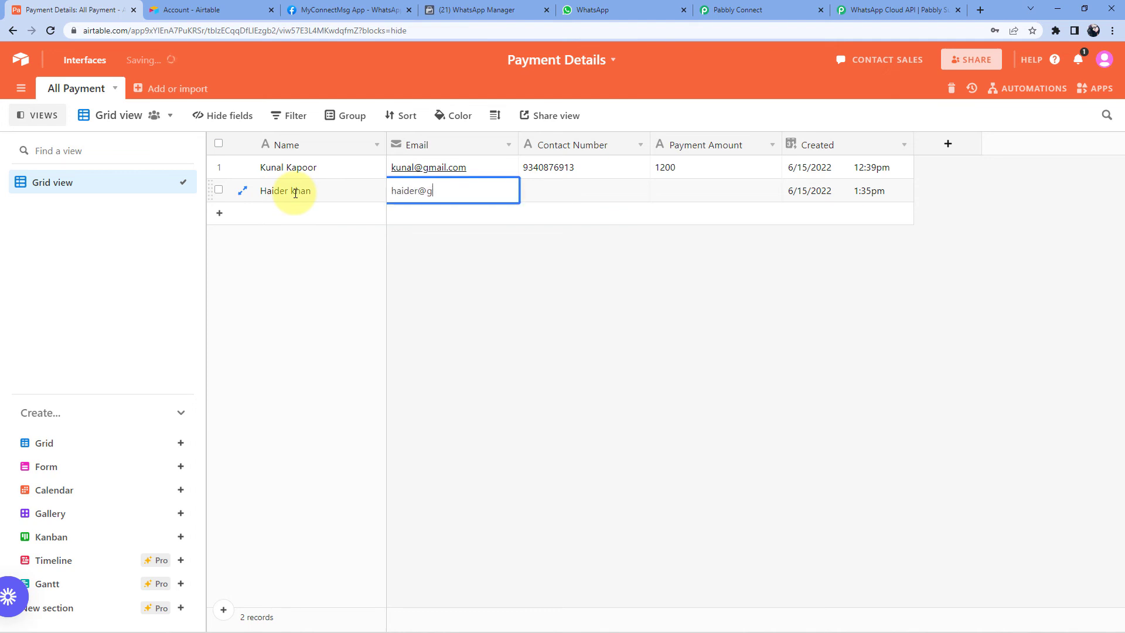
{"action": "key", "text": "Tab"}
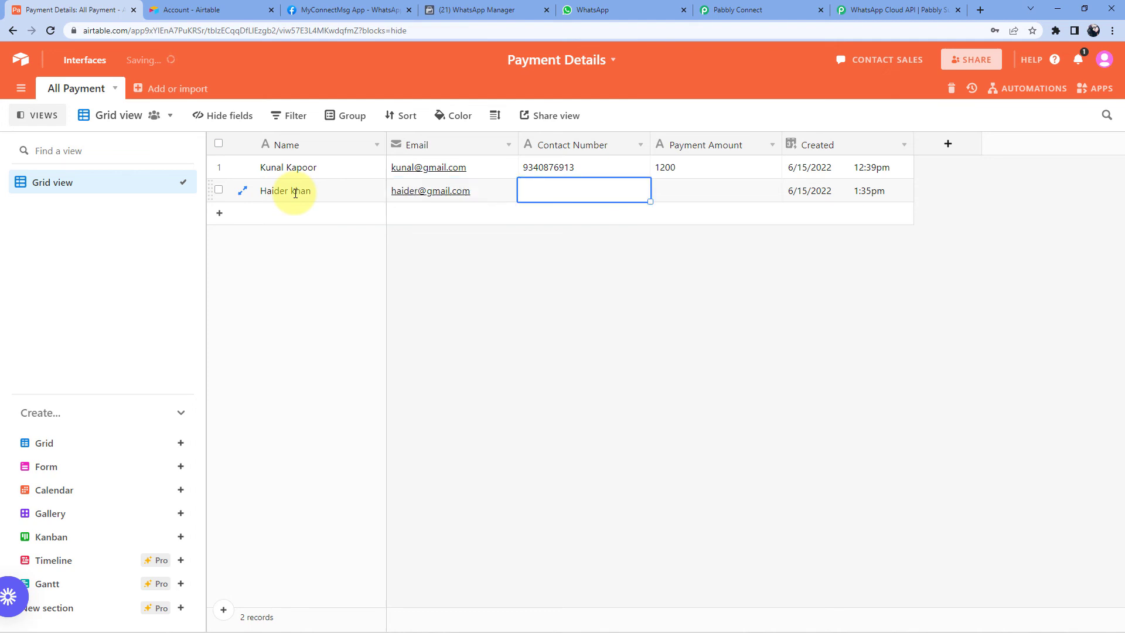
- Copy row 1's contact number into the new row, set Payment Amount to 799, and check WhatsApp
{"action": "key", "text": "Up"}
{"action": "key", "text": "ctrl+c"}
{"action": "key", "text": "Down"}
{"action": "key", "text": "ctrl+v"}
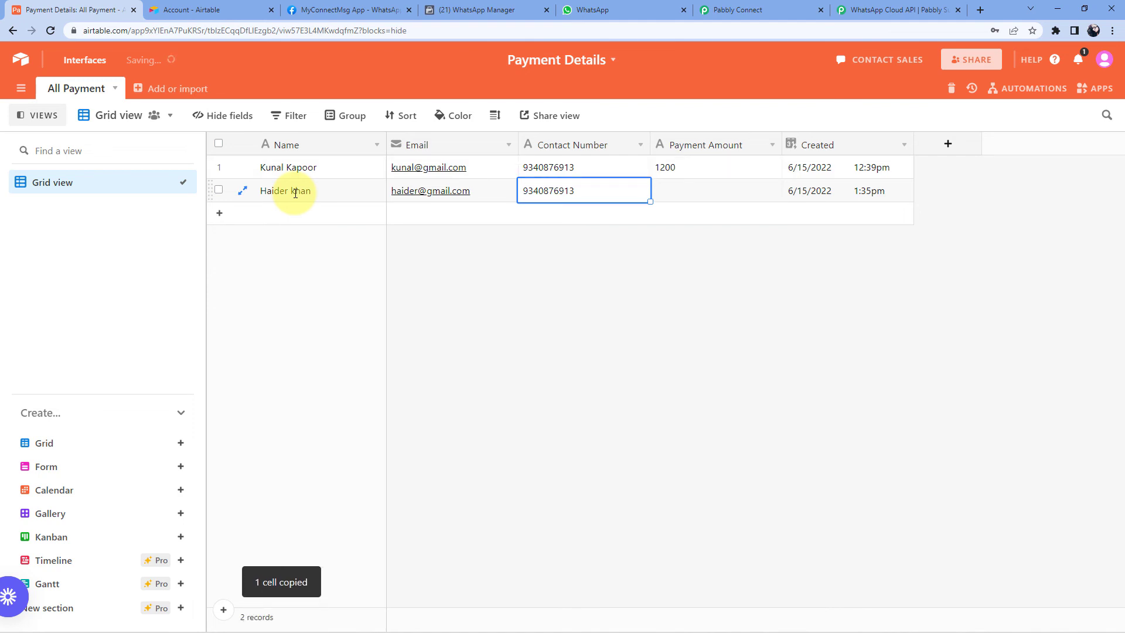
{"action": "key", "text": "Tab"}
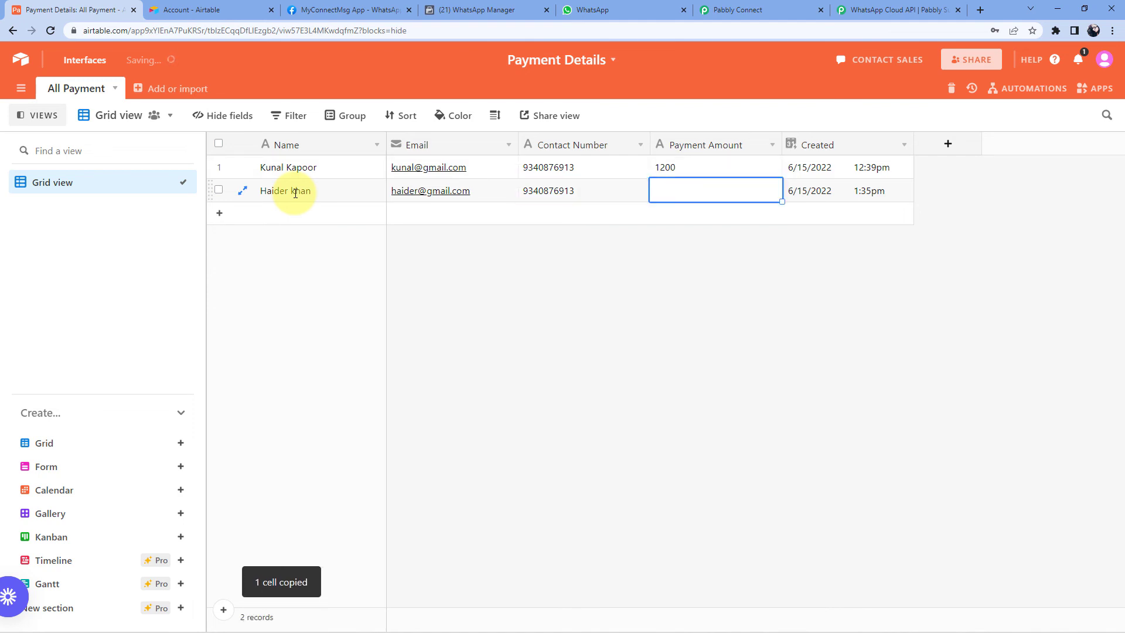
{"action": "type", "text": "799"}
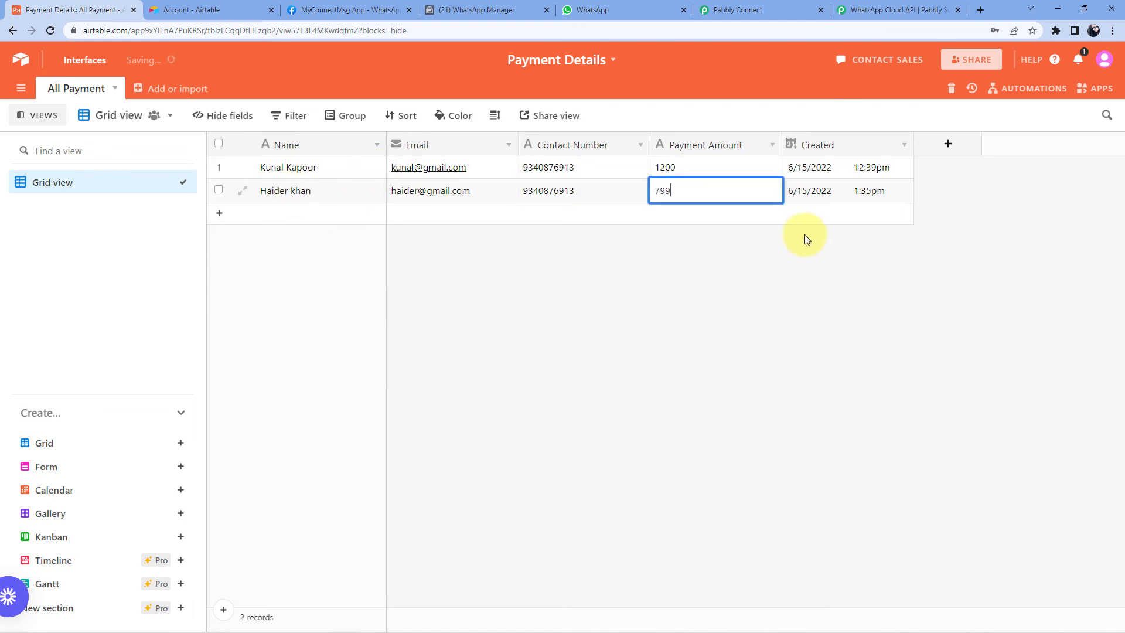
{"action": "left_click", "coordinate": [758, 266]}
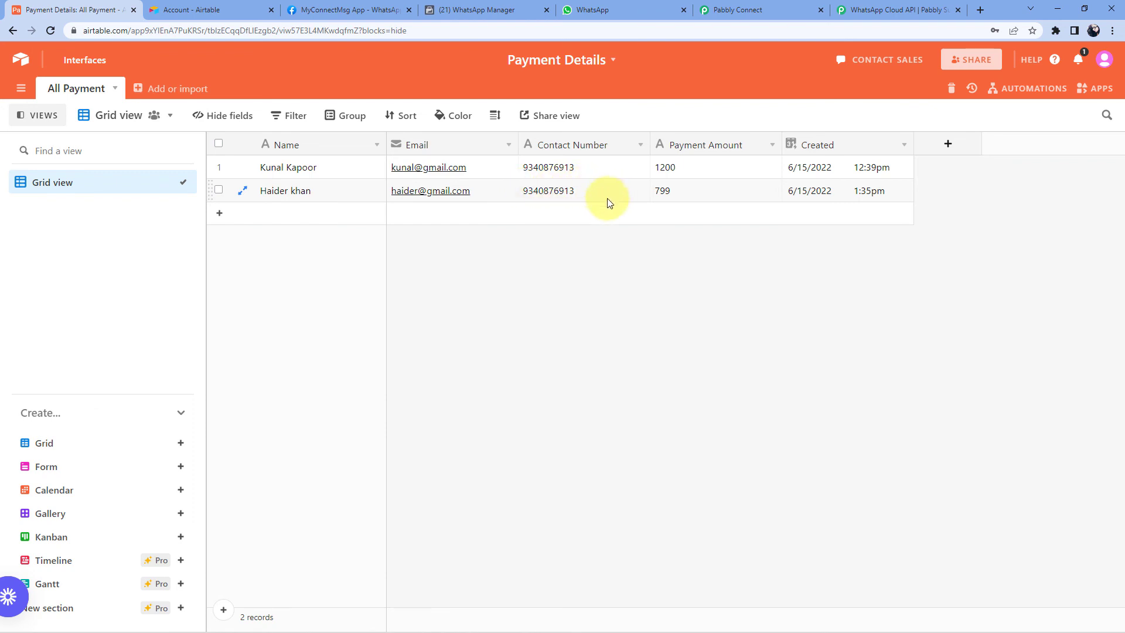
{"action": "left_click", "coordinate": [644, 9]}
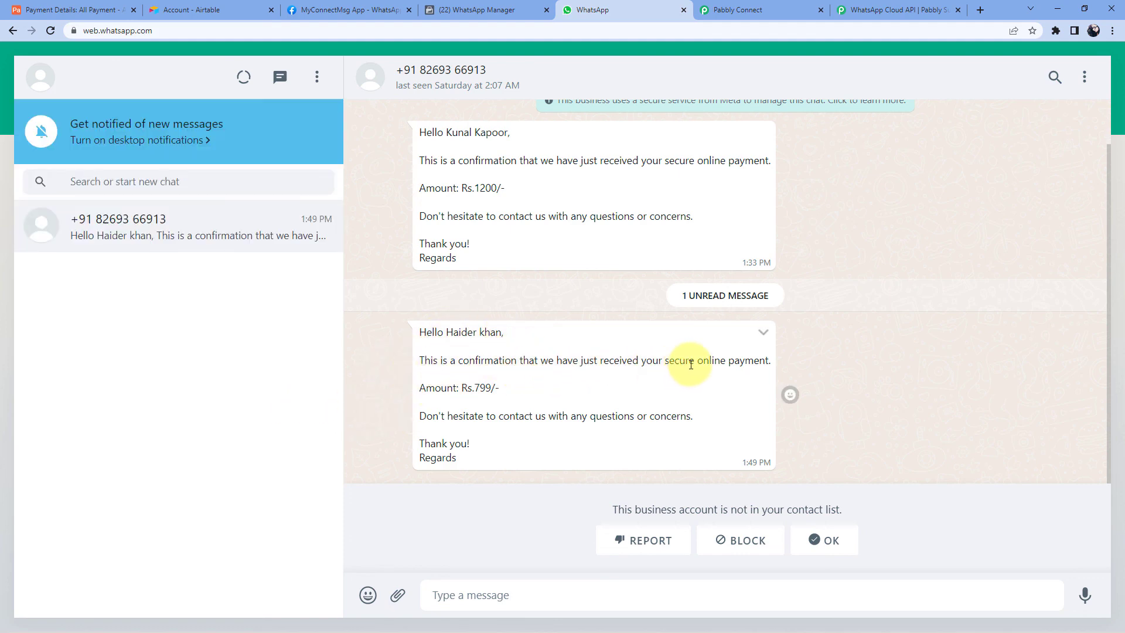
- Check the new message's Rs.799 amount and customer name against the Airtable record
{"action": "double_click", "coordinate": [481, 389]}
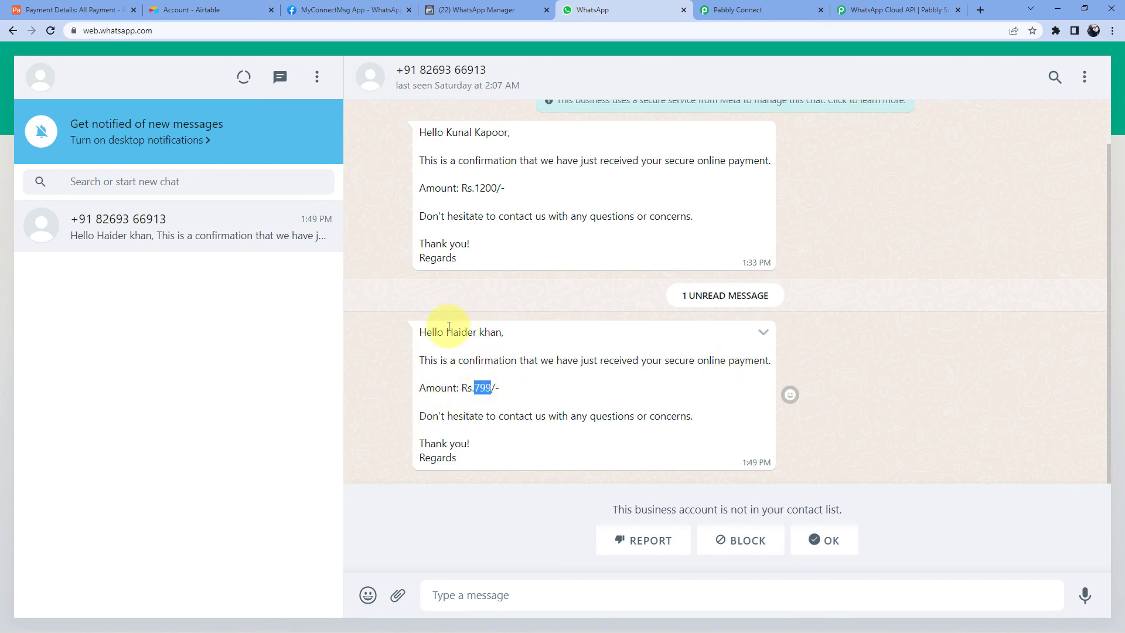
{"action": "left_click_drag", "start_coordinate": [449, 326], "coordinate": [502, 331]}
{"action": "left_click", "coordinate": [35, 10]}
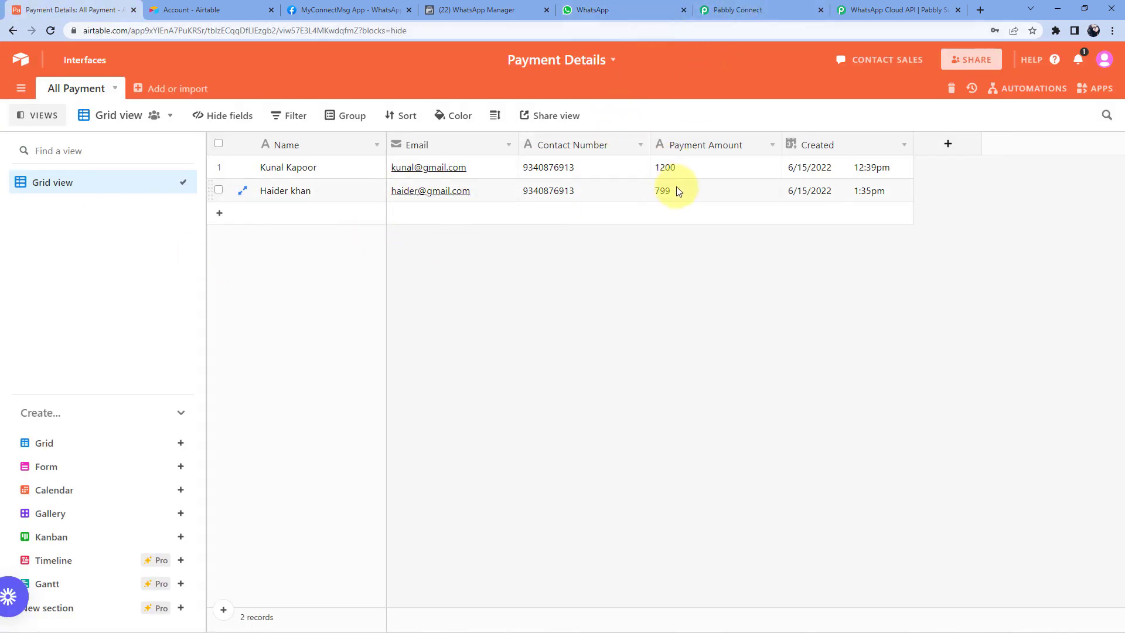
{"action": "left_click", "coordinate": [633, 15]}
{"action": "left_click", "coordinate": [520, 389]}
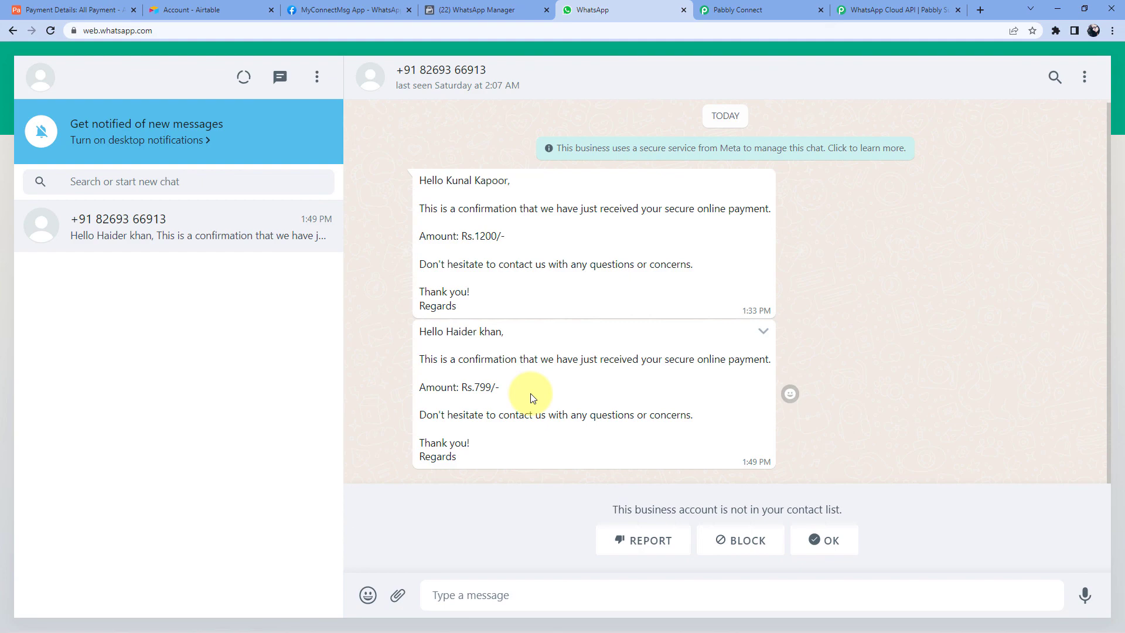
- Collapse the WhatsApp Send Template Message action and Airtable New Record trigger cards
{"action": "left_click", "coordinate": [788, 10]}
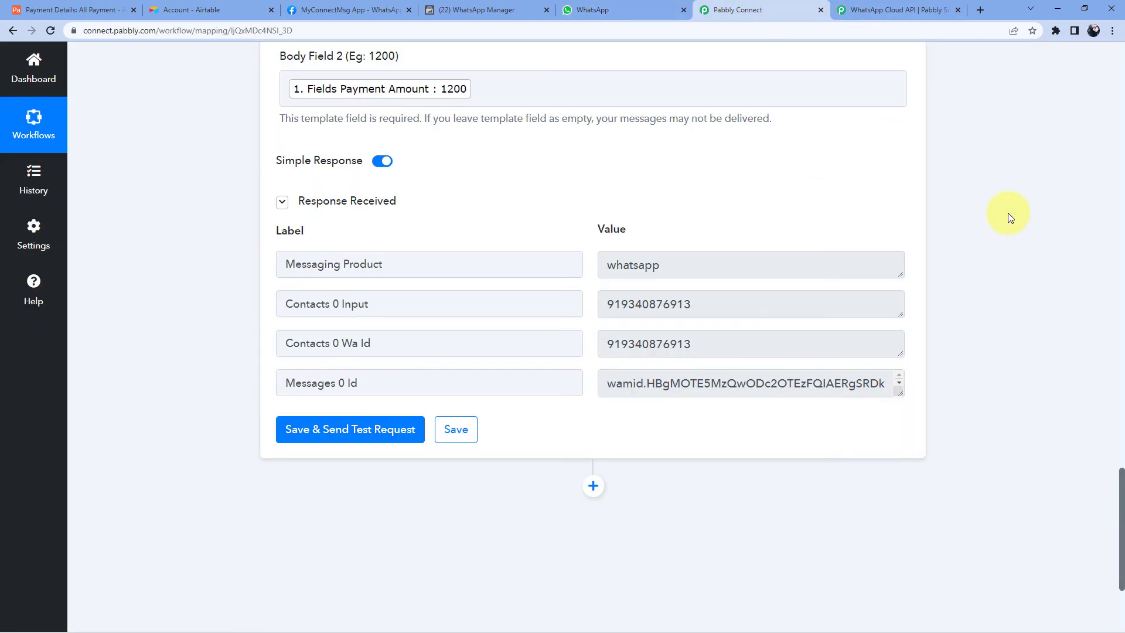
{"action": "scroll", "coordinate": [961, 216], "scroll_direction": "up", "scroll_amount": 15}
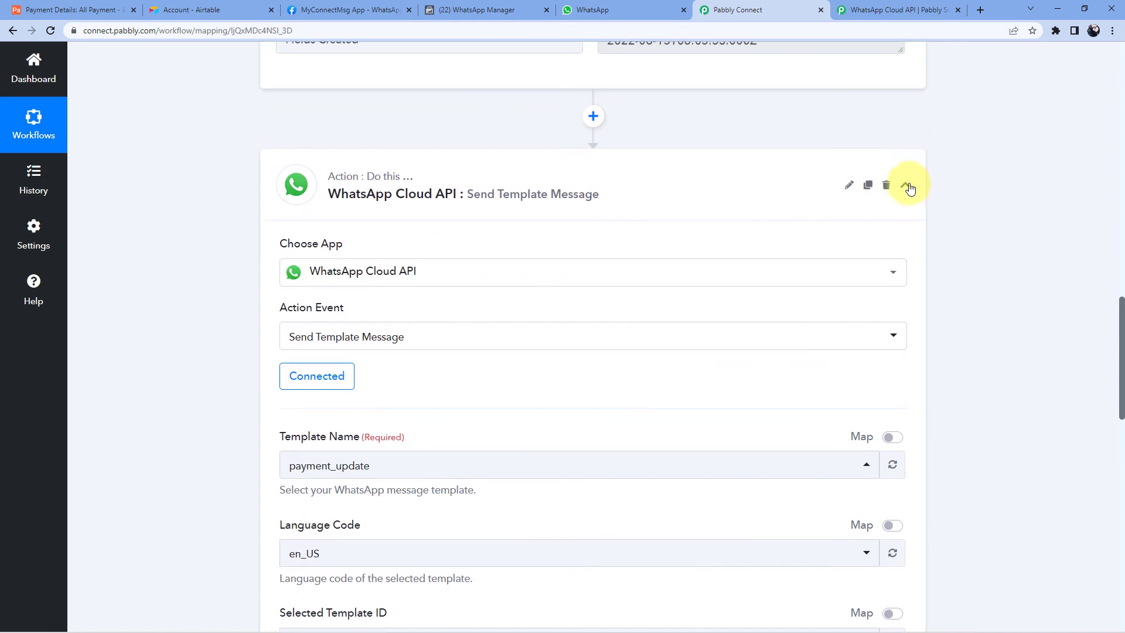
{"action": "left_click", "coordinate": [906, 186]}
{"action": "scroll", "coordinate": [941, 186], "scroll_direction": "up", "scroll_amount": 10}
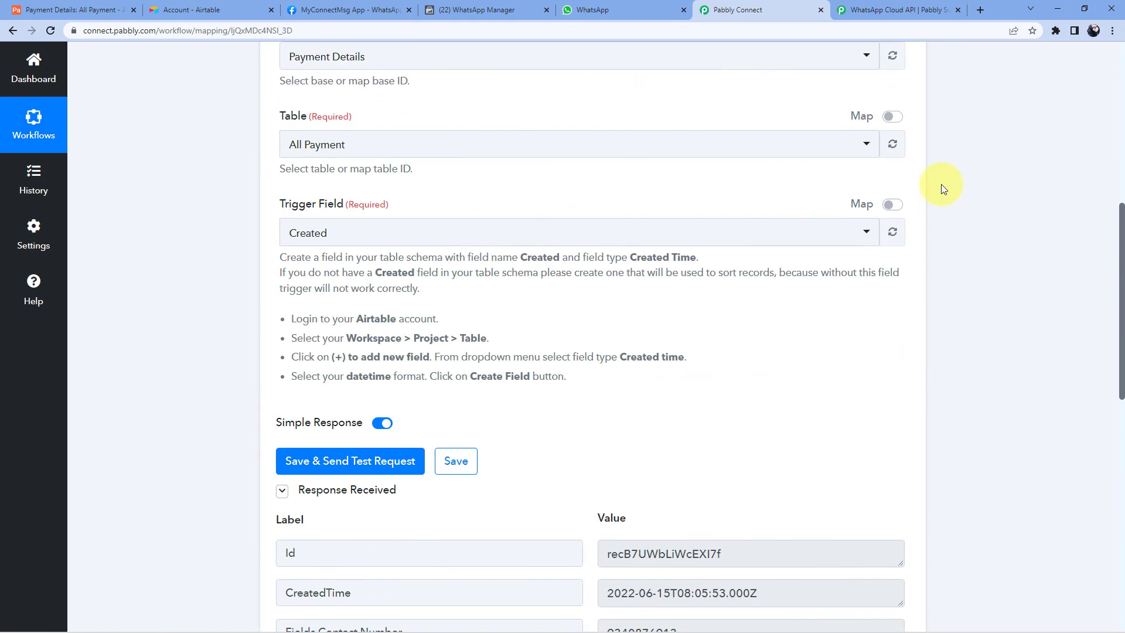
{"action": "scroll", "coordinate": [941, 184], "scroll_direction": "up", "scroll_amount": 8}
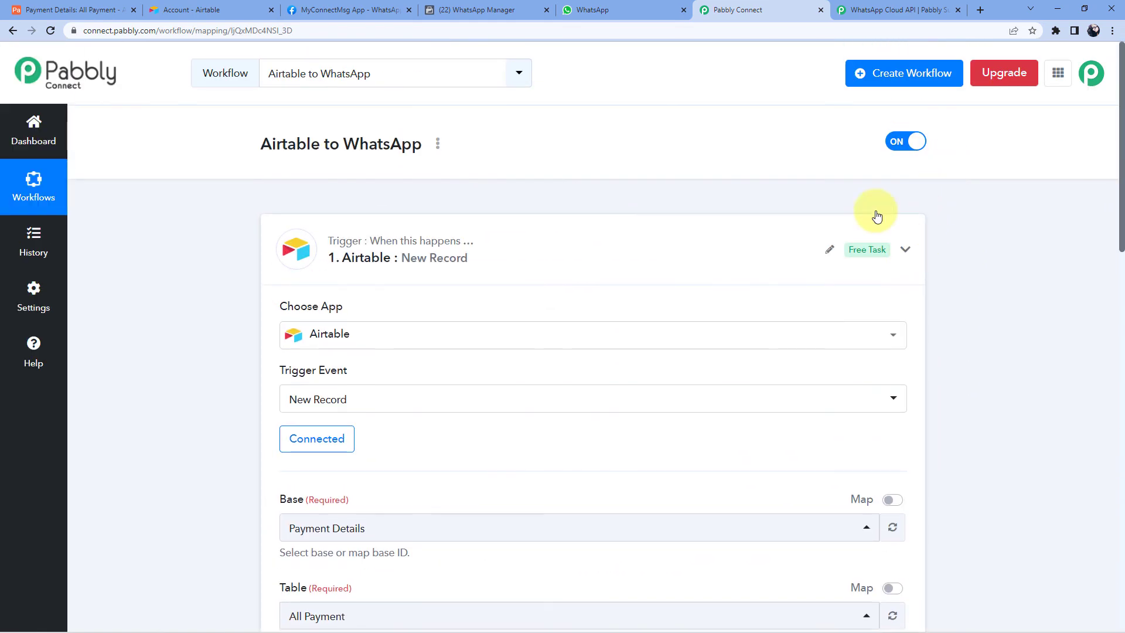
{"action": "left_click", "coordinate": [877, 218]}
{"action": "scroll", "coordinate": [130, 176], "scroll_direction": "down", "scroll_amount": 1}
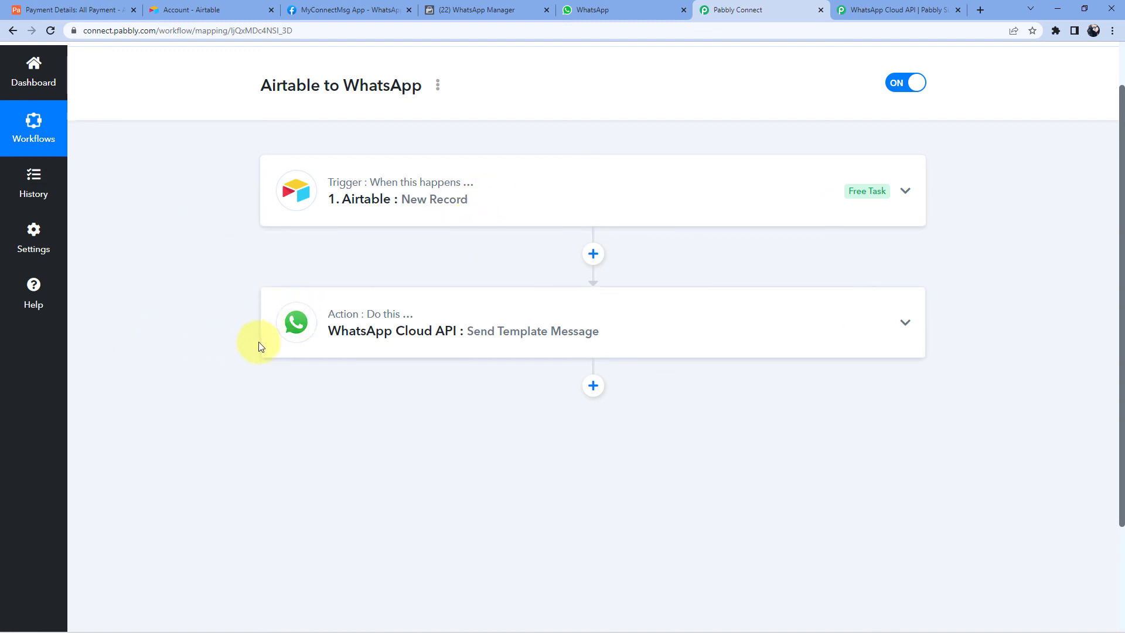
{"action": "scroll", "coordinate": [441, 392], "scroll_direction": "up", "scroll_amount": 1}
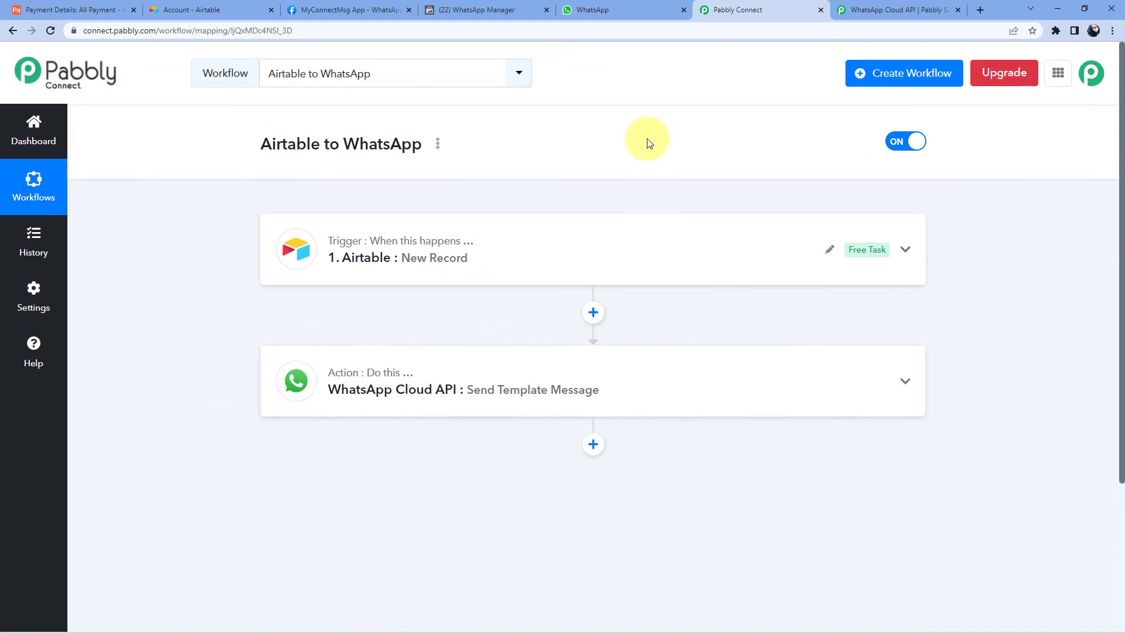